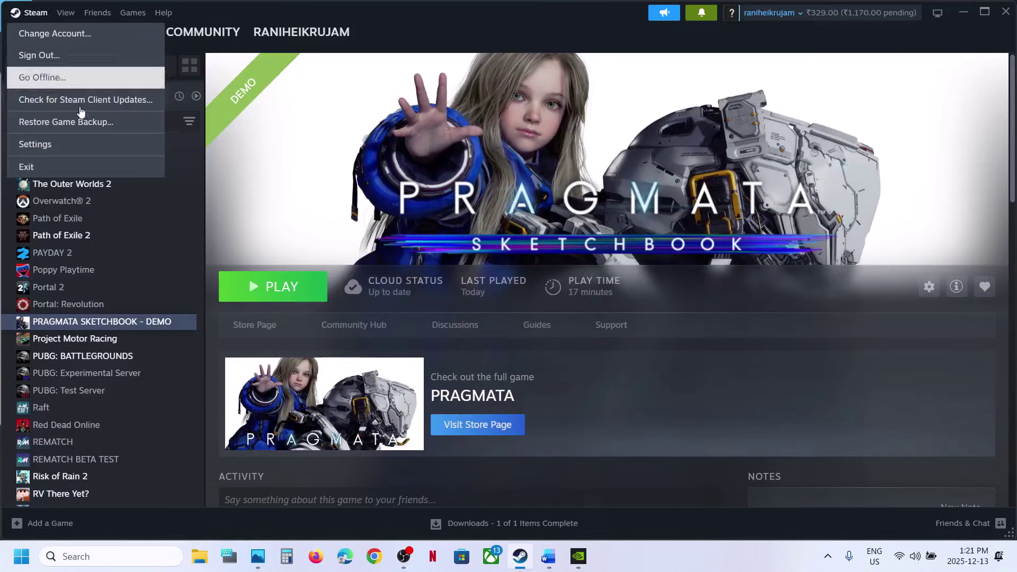
Step: Search Windows for "steam" and follow the app's shortcut to the application file in the Steam installation folder
left_click(123, 564)
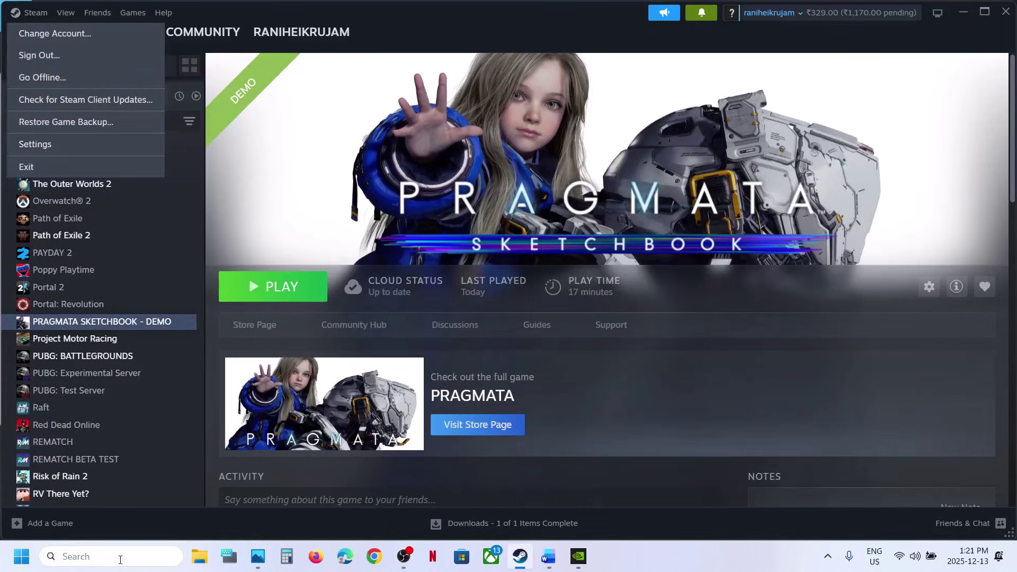
type("steam")
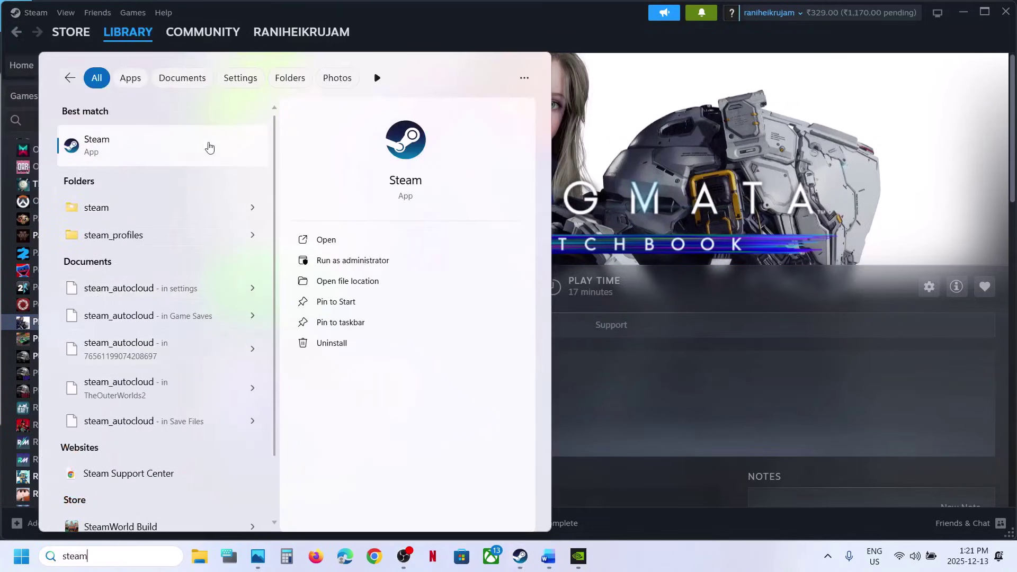
right_click(138, 147)
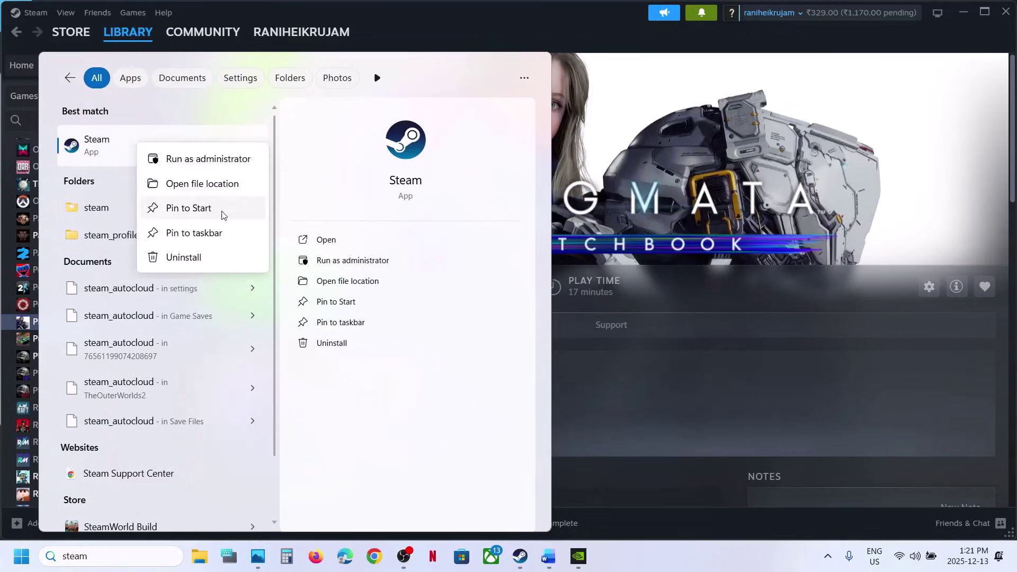
left_click(204, 183)
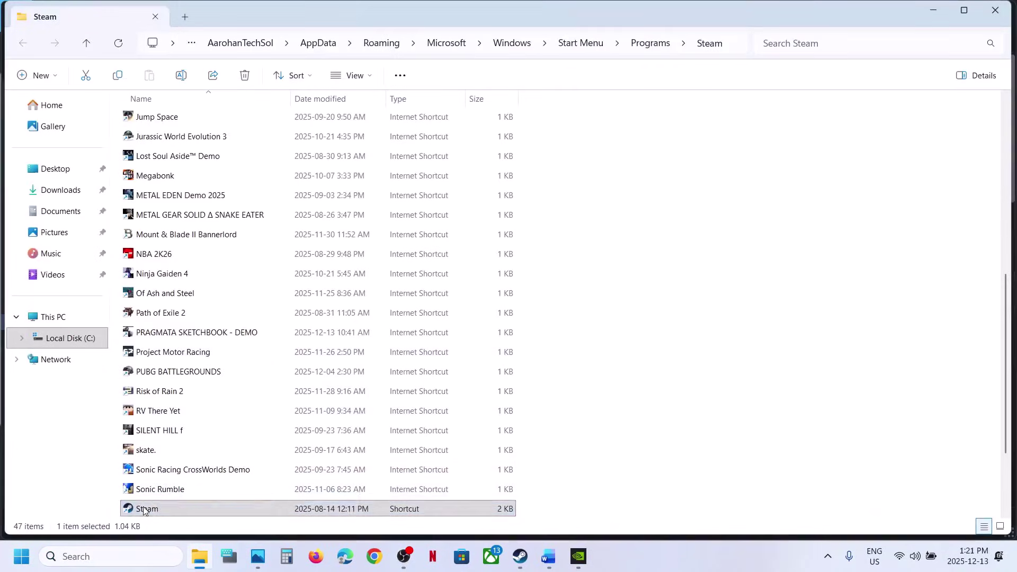
right_click(143, 508)
left_click(208, 253)
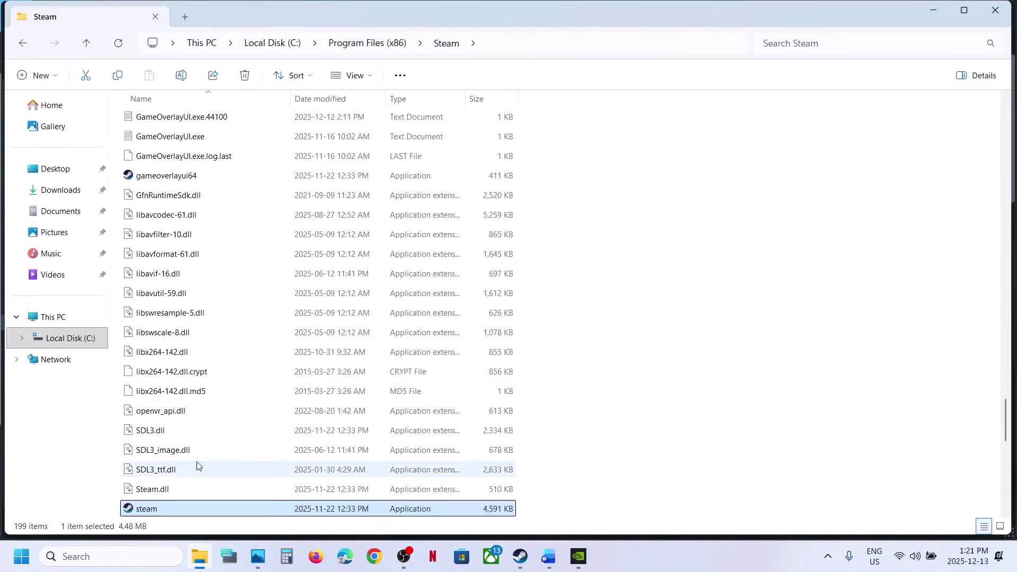
Step: Review the compatibility properties of the steam application and accept them with all options unchecked
right_click(151, 509)
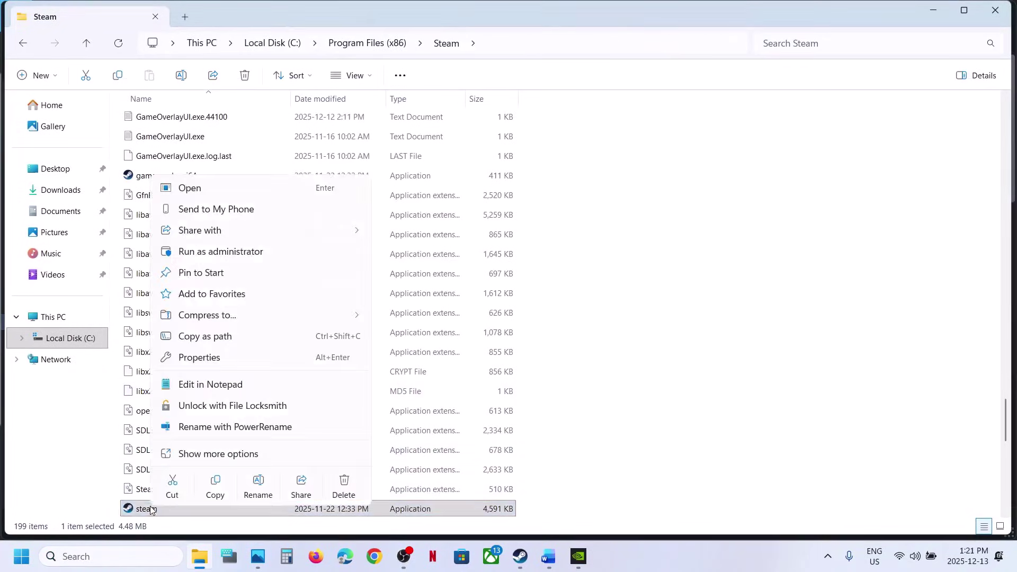
left_click(206, 359)
left_click(255, 208)
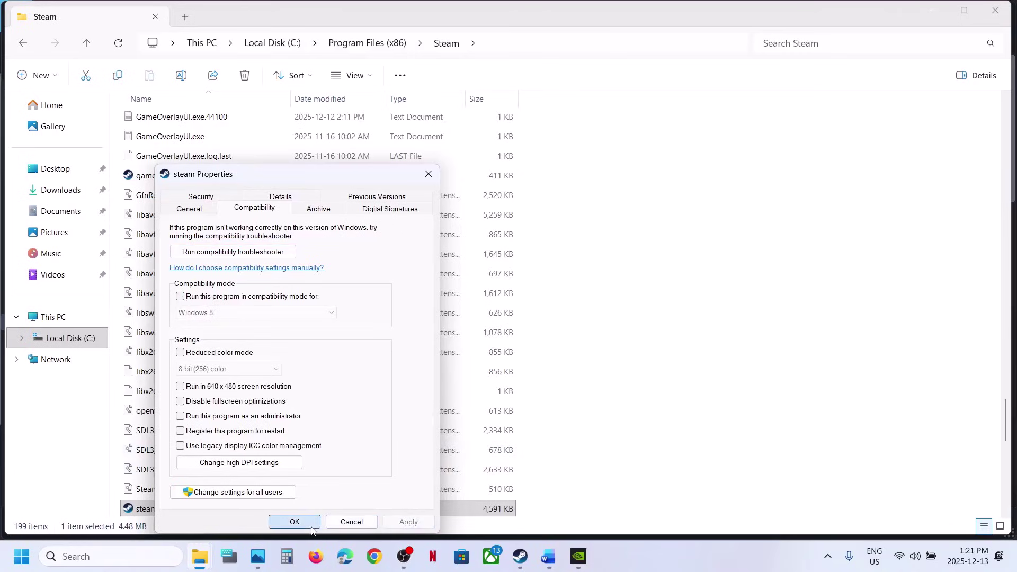
left_click(292, 522)
Step: Bring Steam back up through a Windows search and browse the local files of PRAGMATA SKETCHBOOK - DEMO
left_click(158, 556)
type("steam")
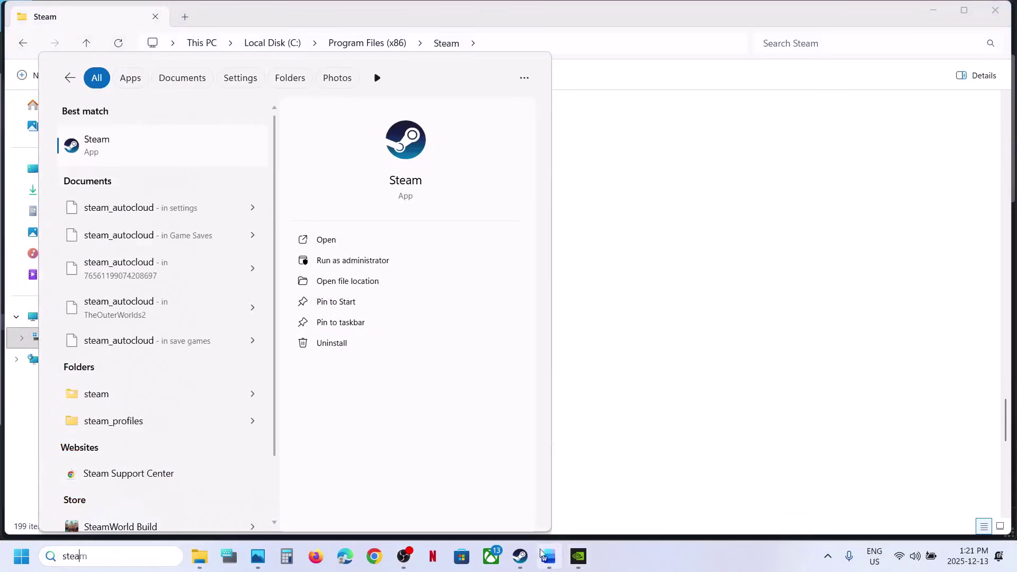
key("Return")
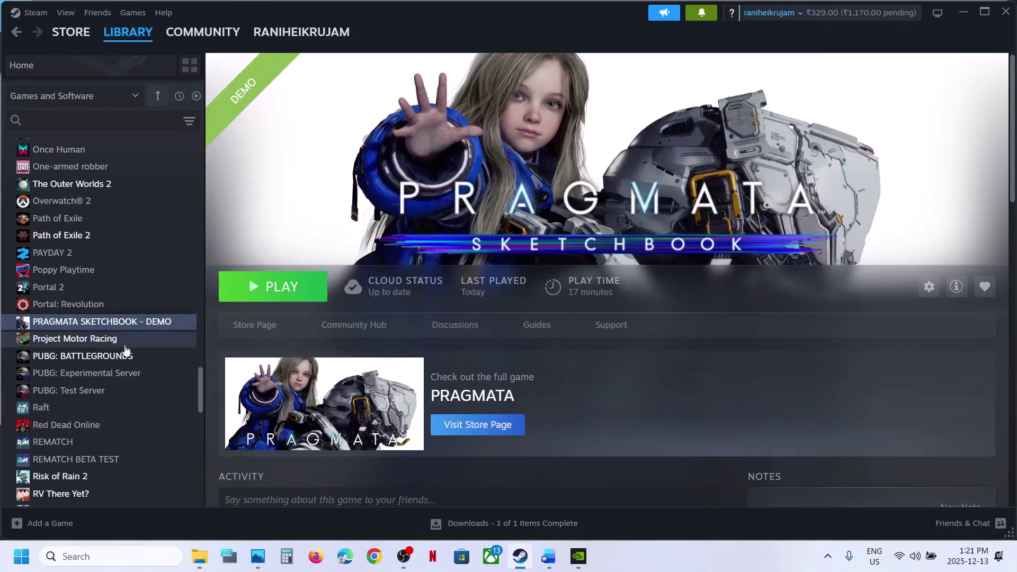
right_click(96, 331)
mouse_move(119, 406)
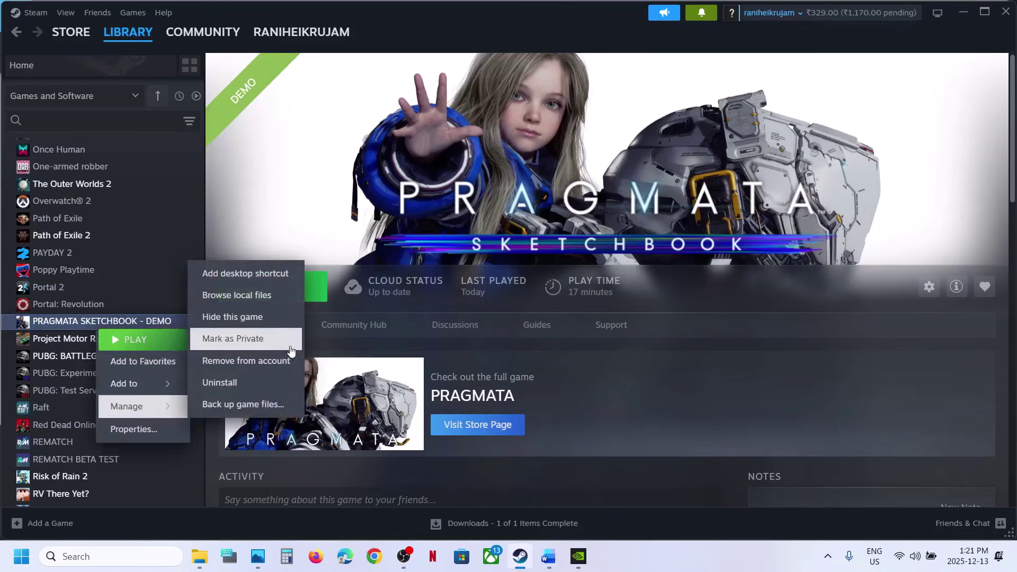
left_click(237, 295)
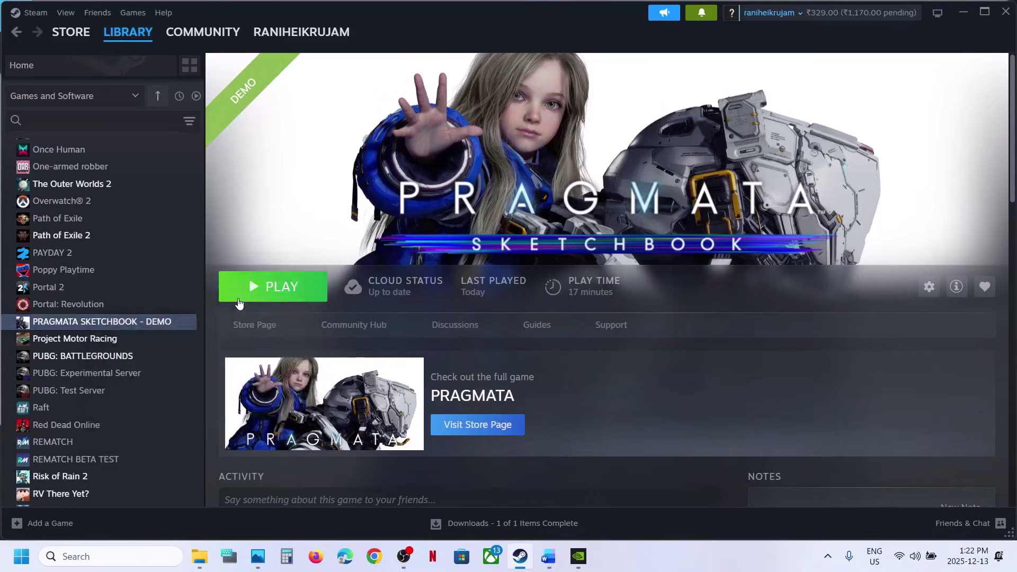
scroll(186, 296, "down", 8)
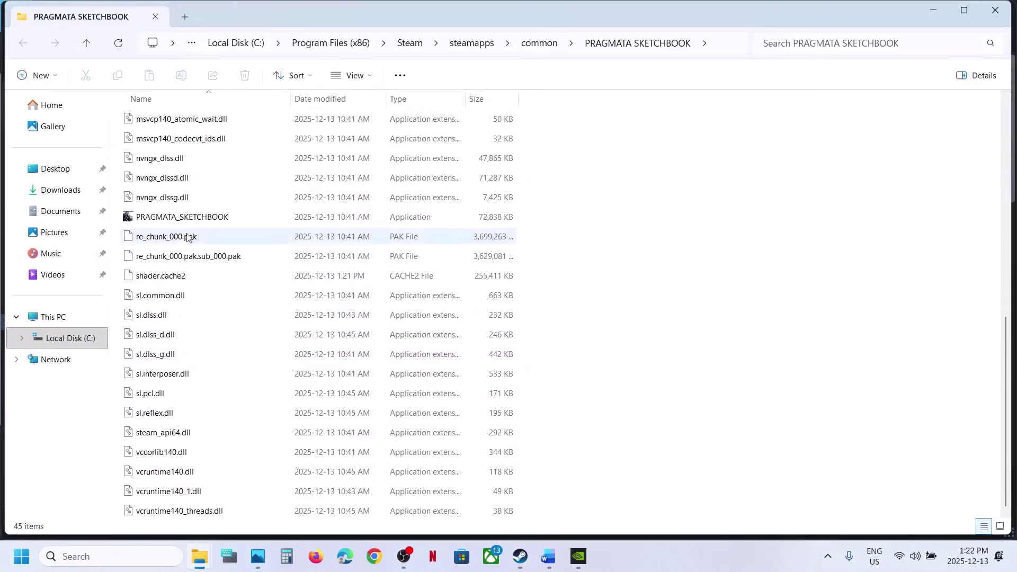
Step: Apply the compatibility properties of the PRAGMATA_SKETCHBOOK application with compatibility mode and all other options unchecked
right_click(161, 222)
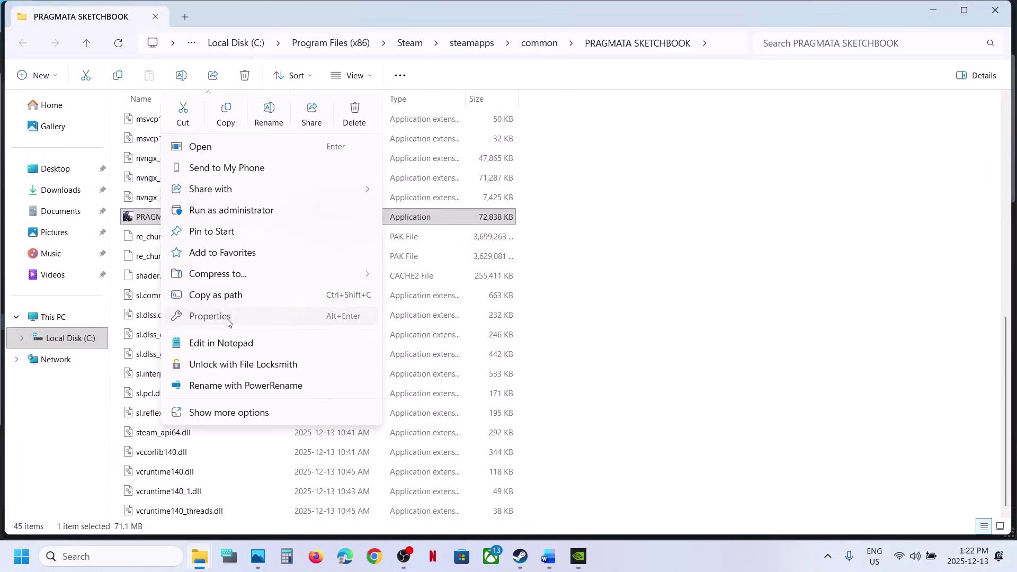
left_click(228, 317)
left_click(289, 212)
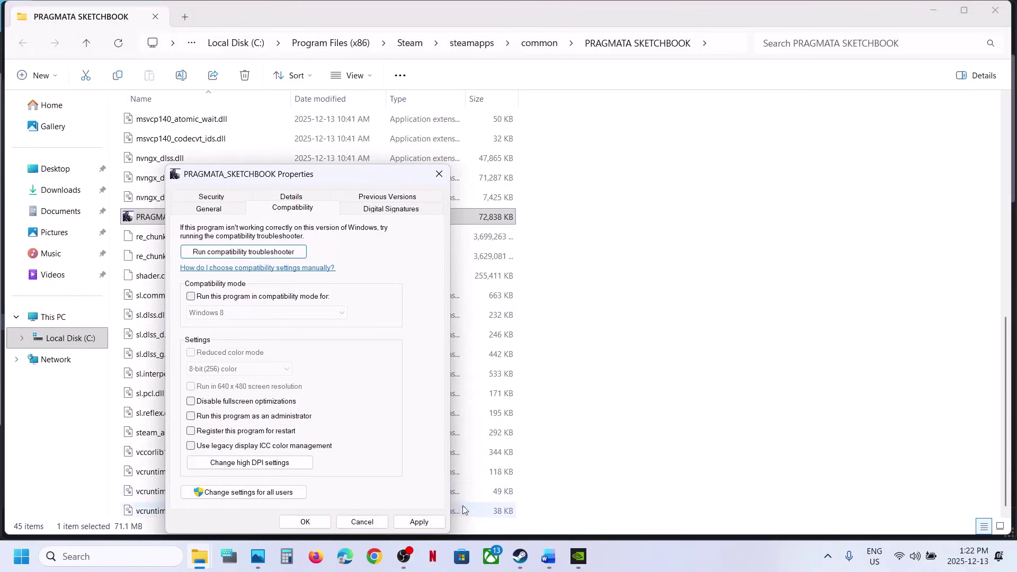
left_click(418, 522)
left_click(306, 523)
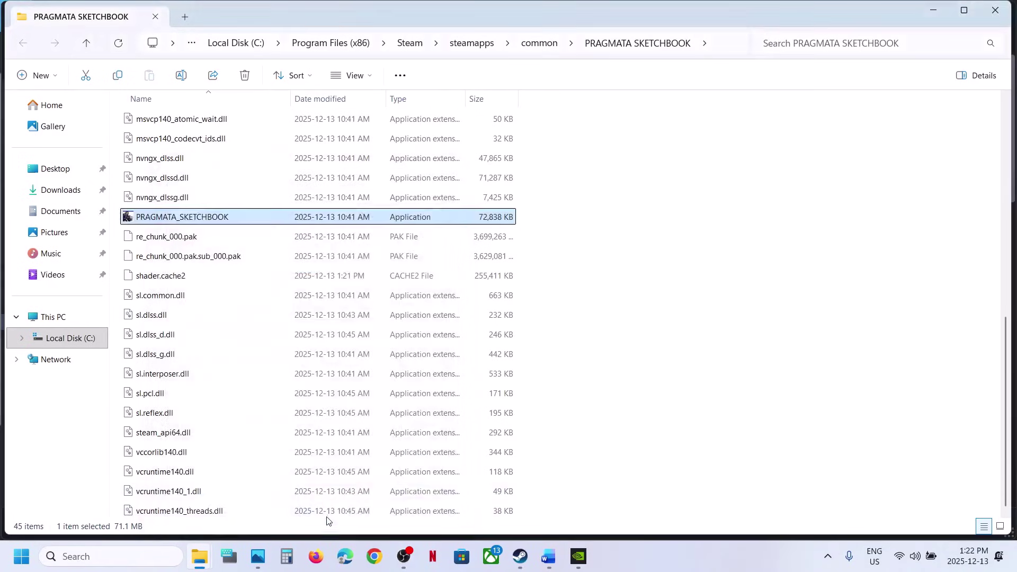
Step: Check the troubleshooting steps in the Word document and return to the game folder
left_click(541, 560)
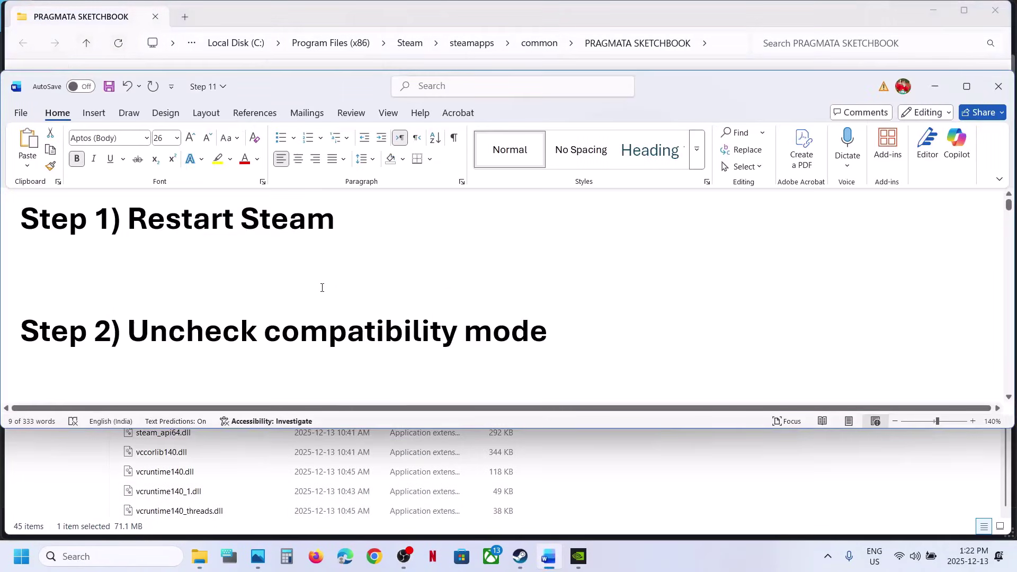
scroll(322, 288, "down", 3)
scroll(322, 288, "up", 2)
key("alt+Tab")
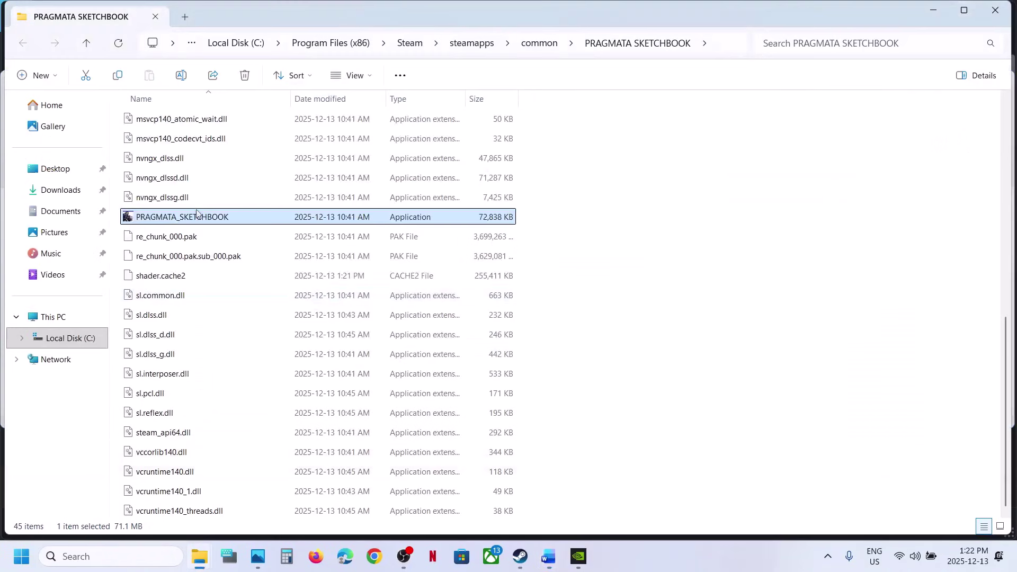
Step: In Steam, view the integrity verification option under the installed files properties of PRAGMATA SKETCHBOOK - DEMO, and close the properties
left_click(524, 554)
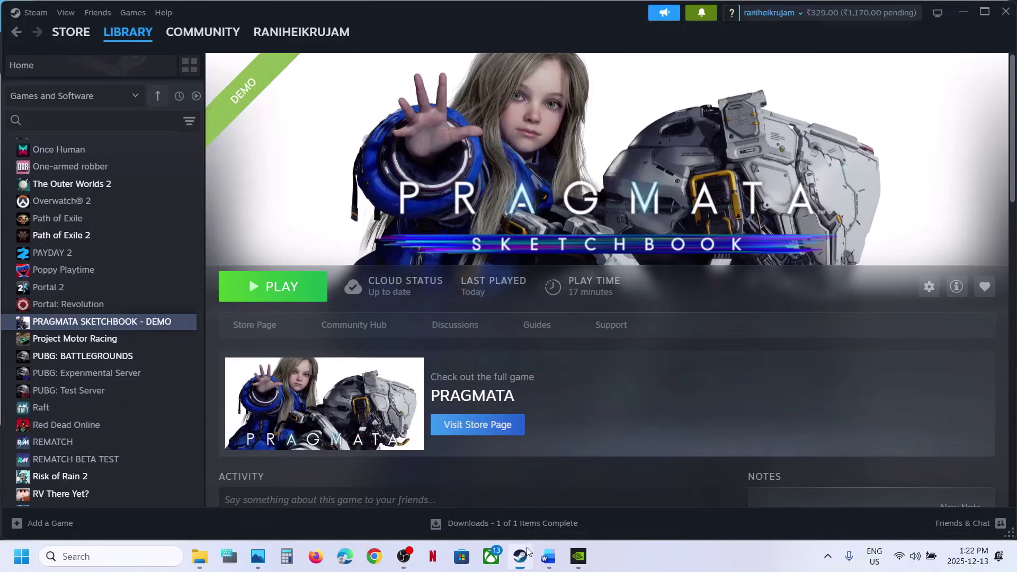
right_click(109, 320)
left_click(153, 422)
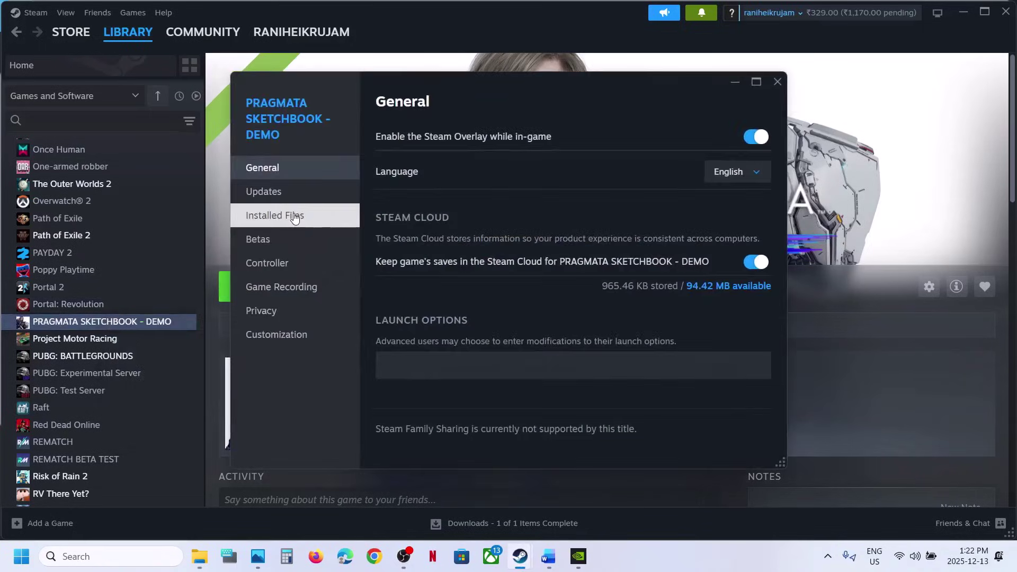
left_click(295, 217)
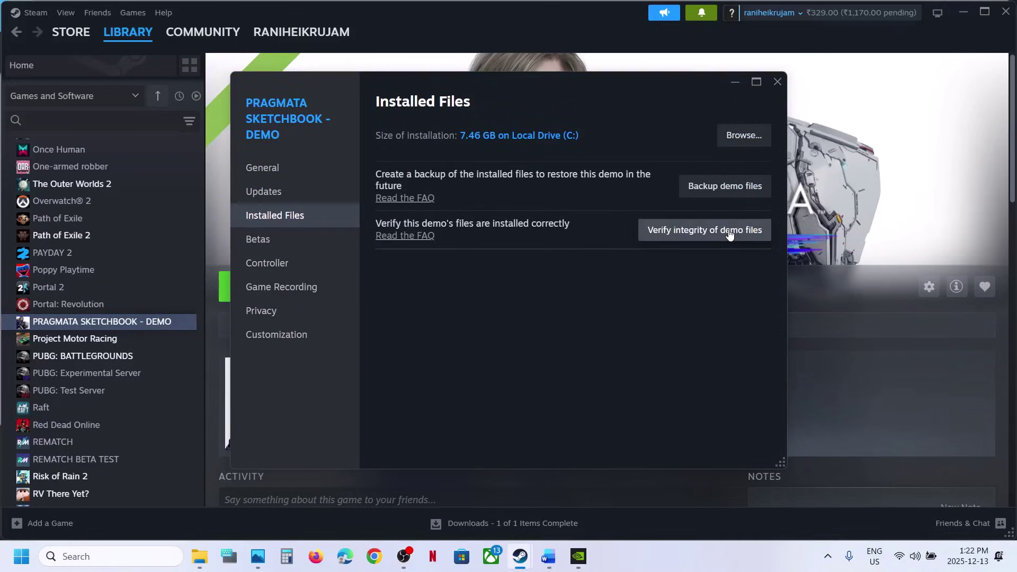
left_click(777, 81)
Step: Consult the Word notes past Step 3, and reopen the local files folder of PRAGMATA SKETCHBOOK - DEMO from Steam
left_click(548, 556)
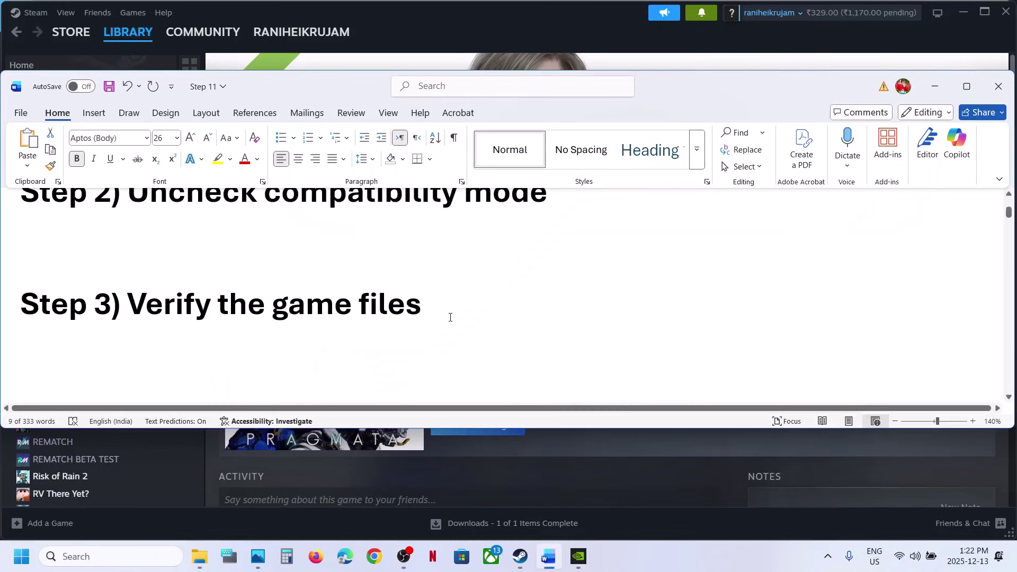
scroll(450, 317, "down", 5)
left_click(482, 33)
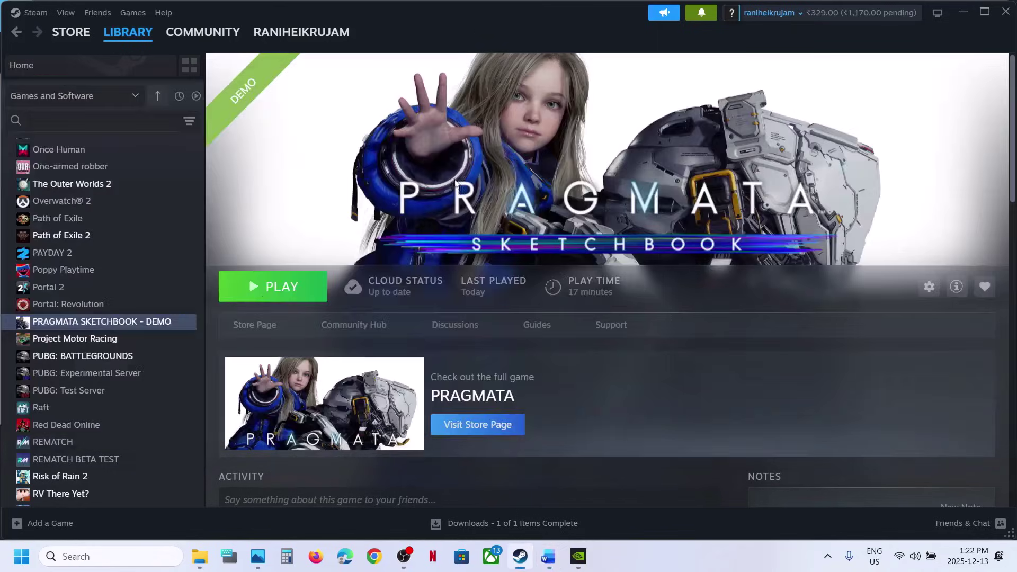
right_click(121, 325)
mouse_move(159, 401)
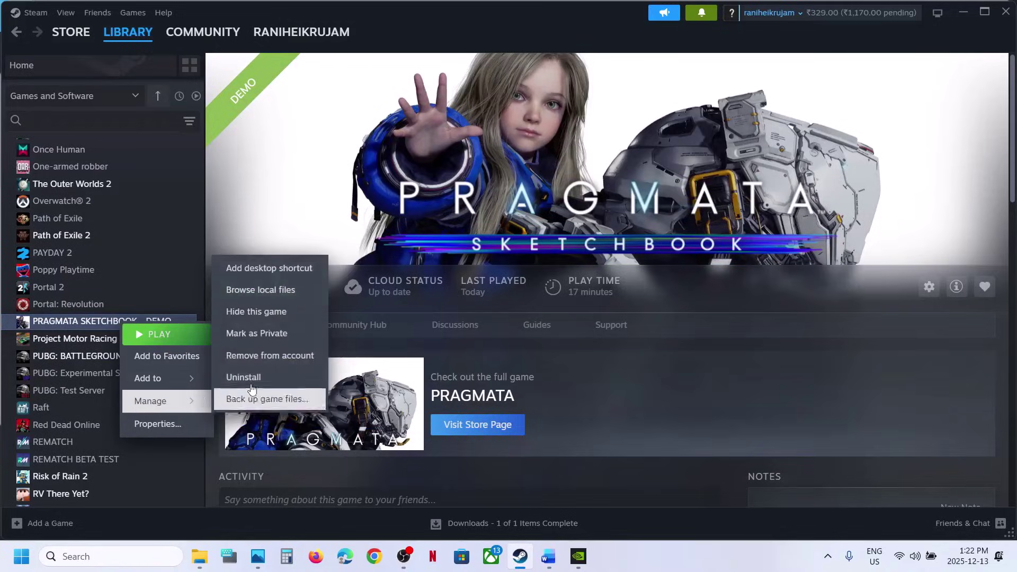
left_click(265, 295)
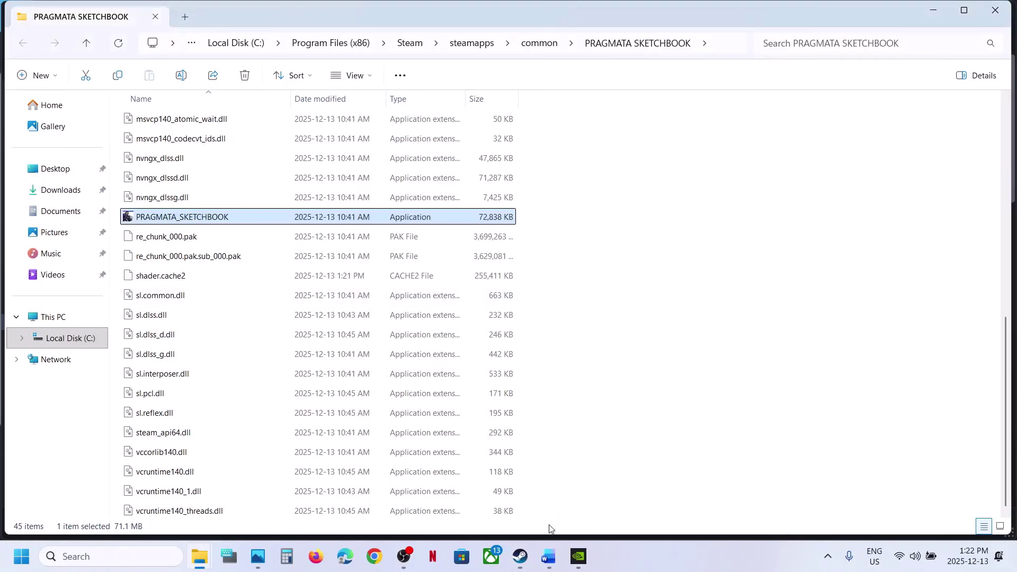
Step: Read Step 4 in the Word notes, highlighting "all saved settings will be lost", and minimize the document
left_click(550, 557)
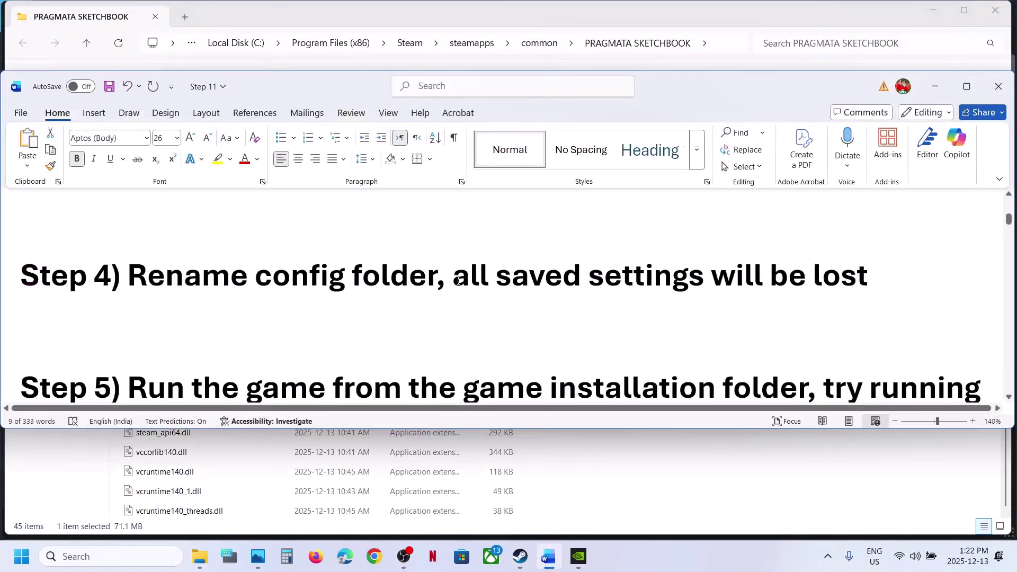
key("shift+End")
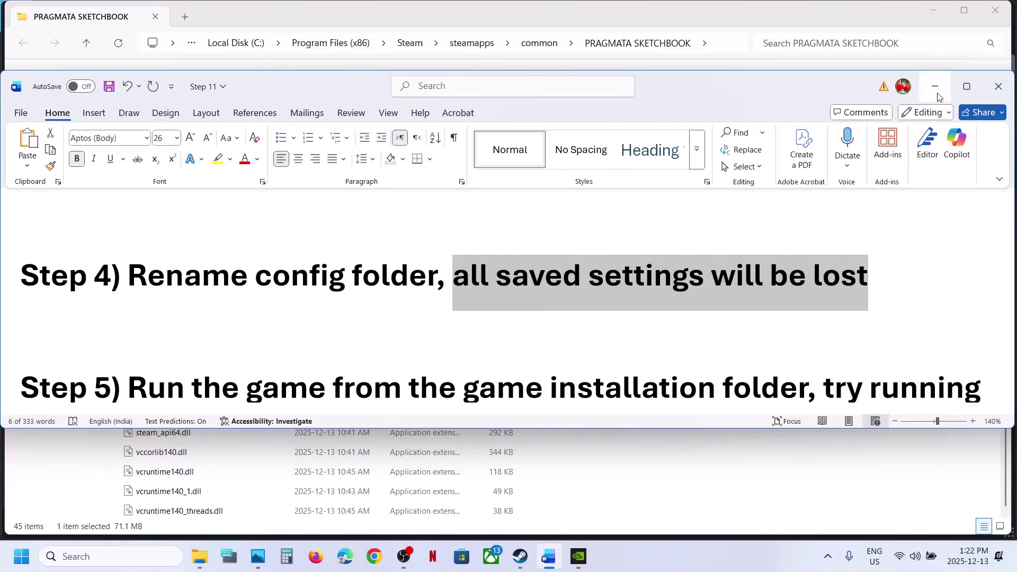
left_click(935, 86)
Step: Rename the config file in the PRAGMATA SKETCHBOOK folder to "config. old"
scroll(514, 273, "up", 8)
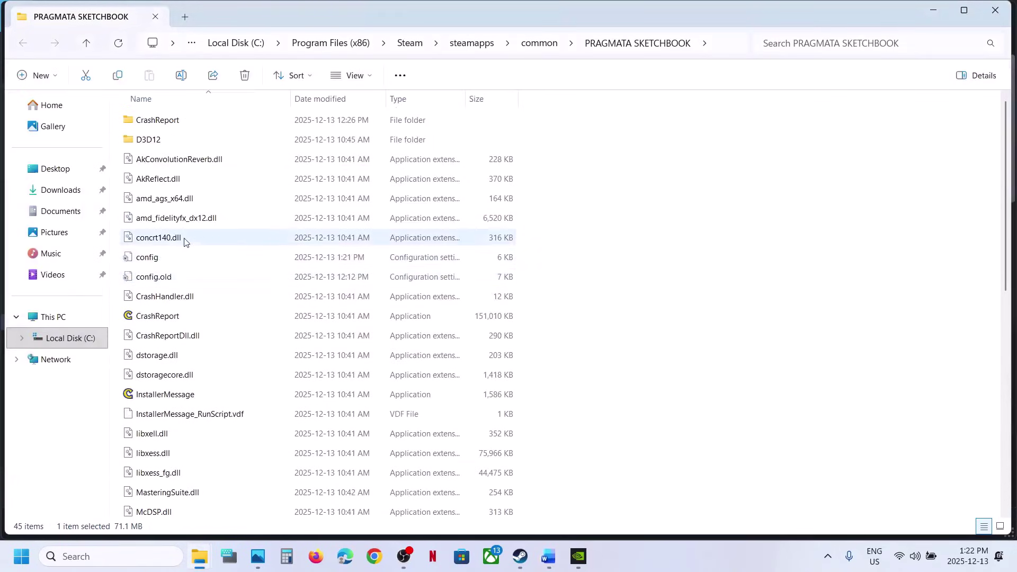
right_click(166, 265)
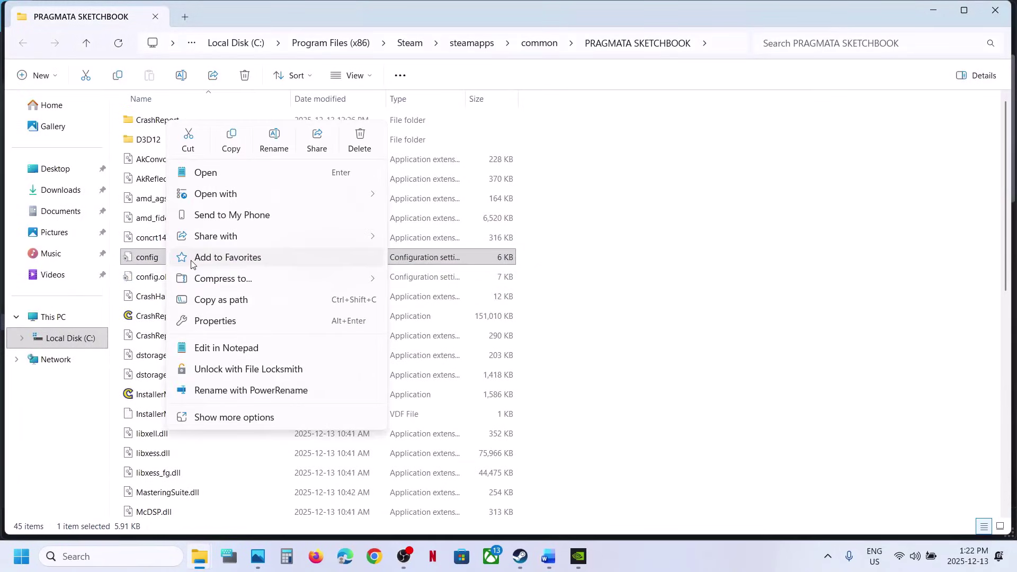
left_click(274, 141)
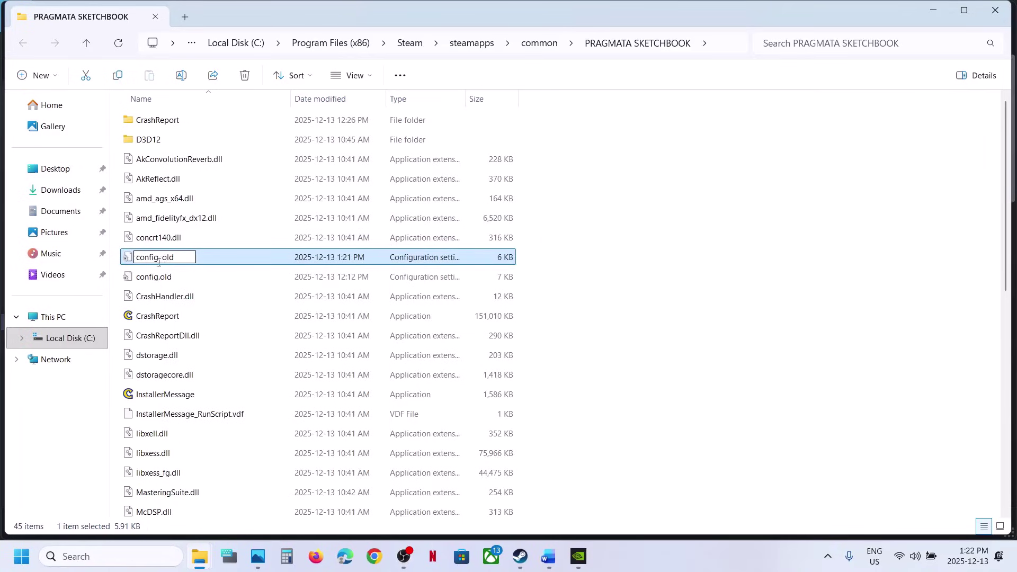
key("Return")
Step: Read Step 5 in the Word notes about running the game from its installation folder, and return to Steam
left_click(520, 556)
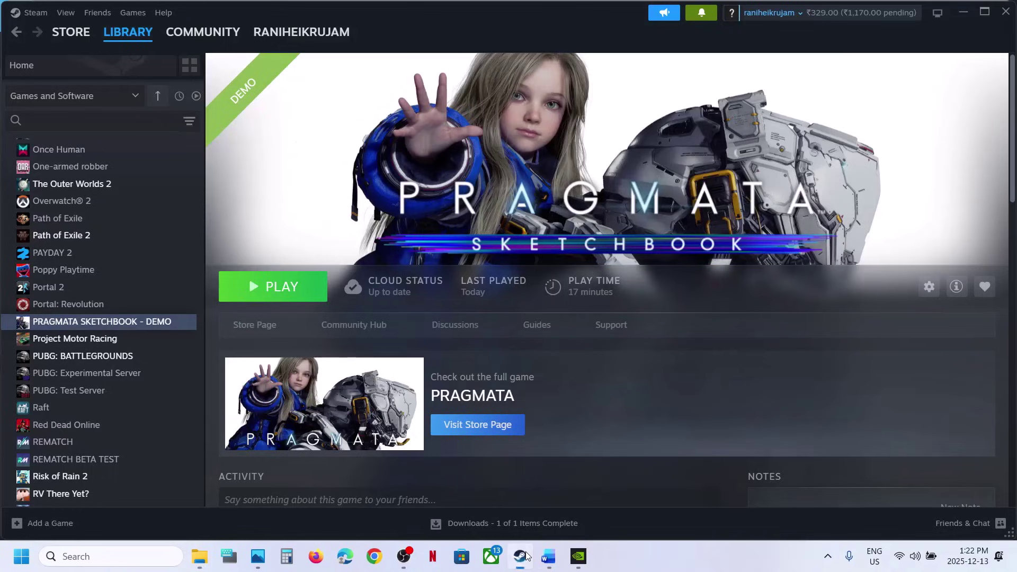
left_click(548, 556)
scroll(426, 196, "down", 3)
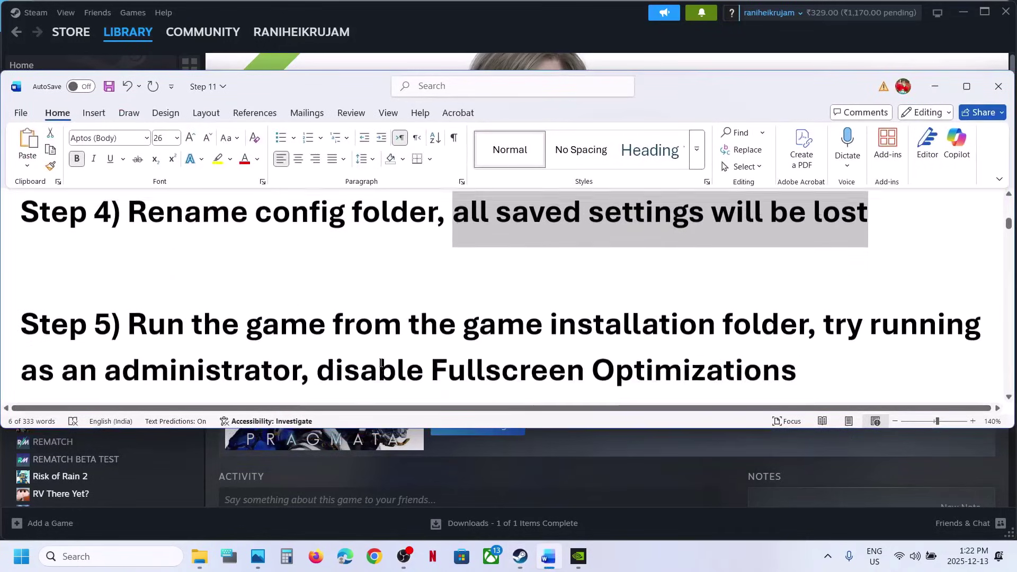
key("alt+Tab")
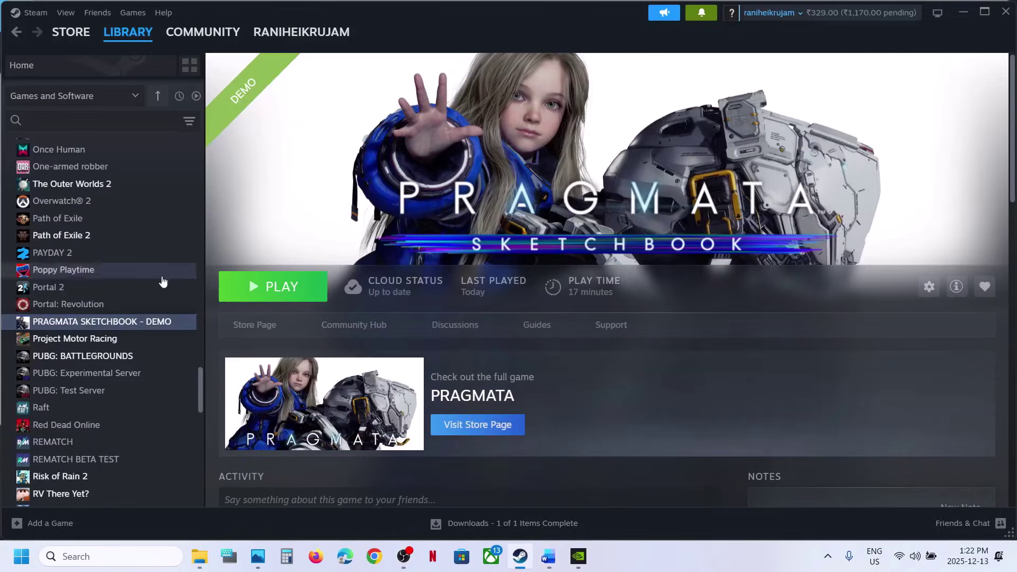
Step: Open the local files folder of PRAGMATA SKETCHBOOK - DEMO from the Steam library
right_click(113, 321)
mouse_move(154, 396)
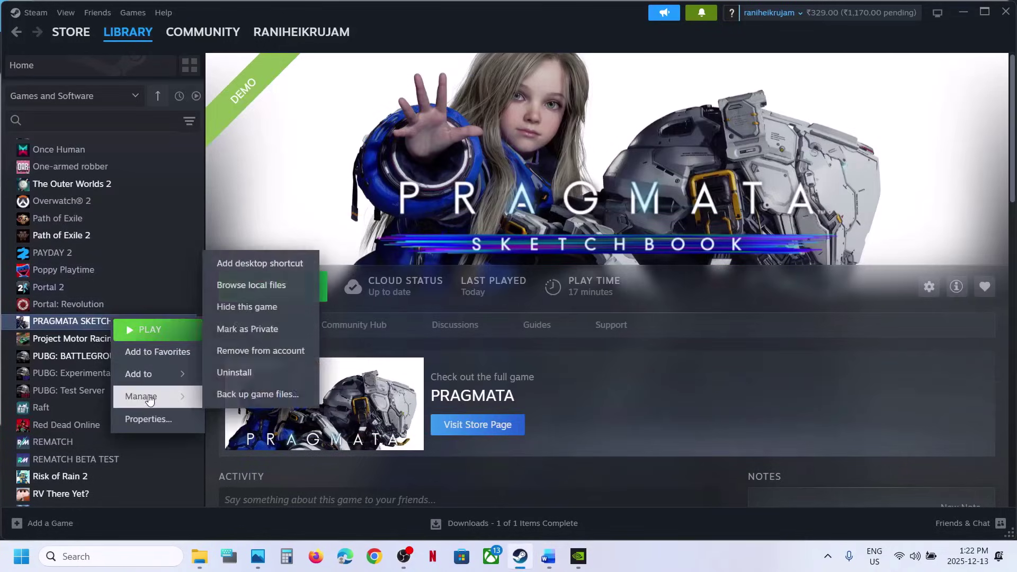
left_click(255, 286)
scroll(159, 318, "down", 10)
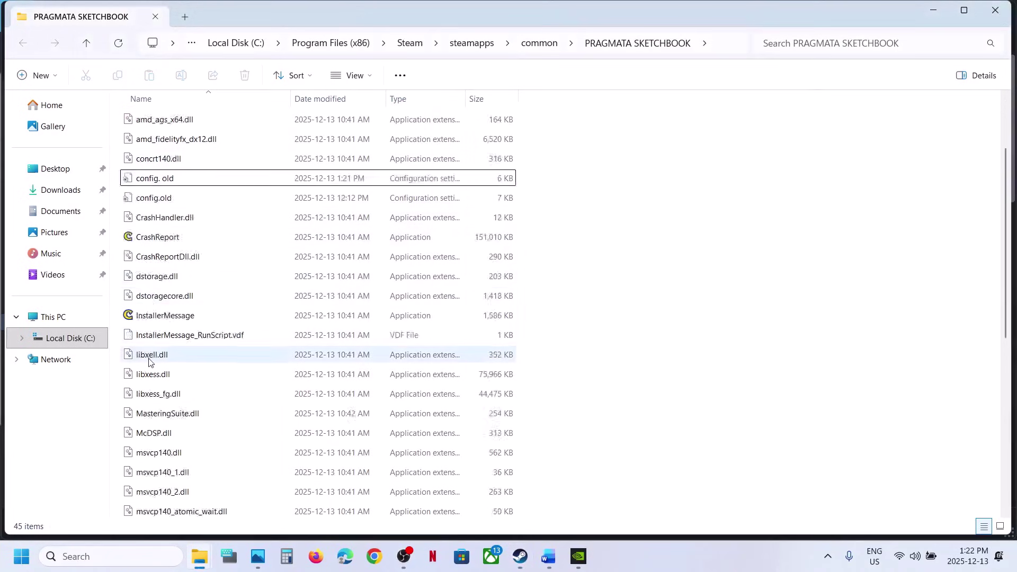
Step: Set the PRAGMATA_SKETCHBOOK application to run as an administrator in its compatibility properties and apply the change
left_click(153, 218)
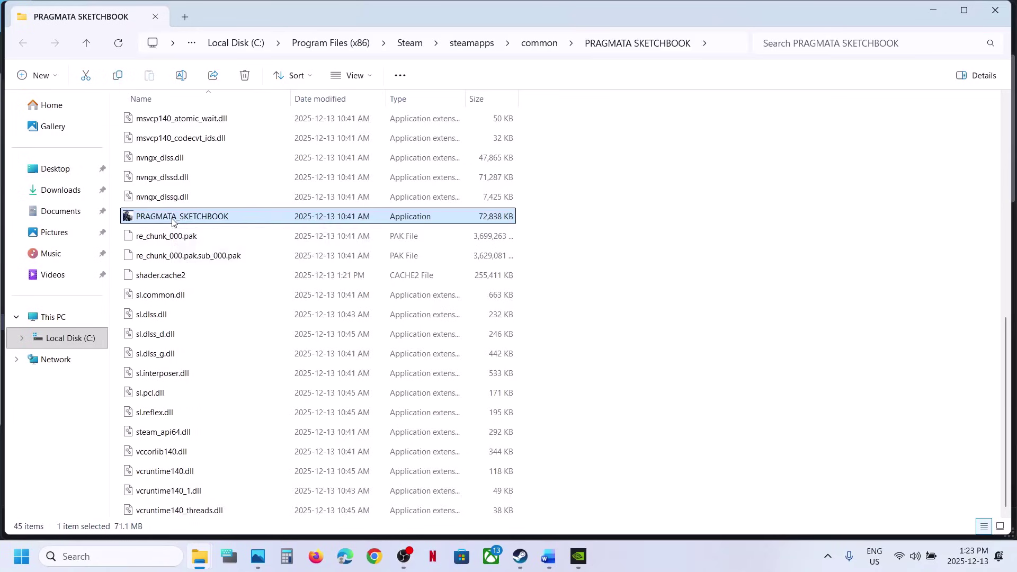
right_click(172, 222)
left_click(236, 317)
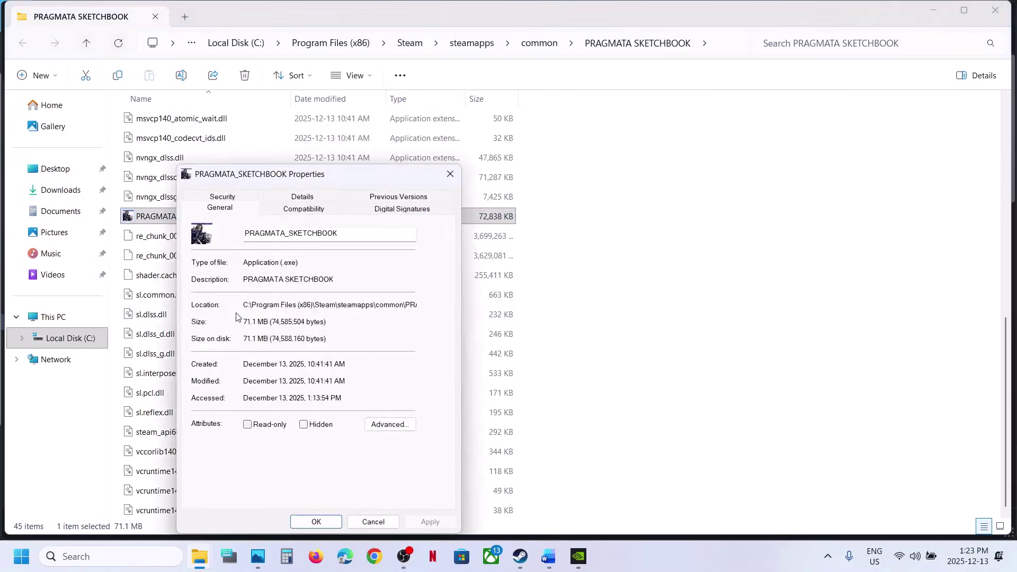
left_click(304, 211)
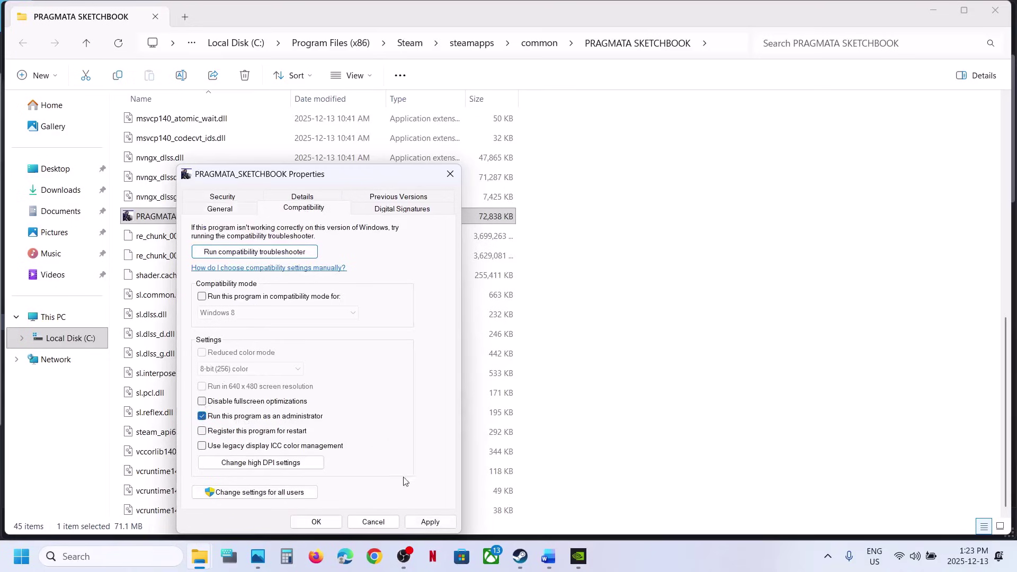
left_click(430, 522)
left_click(320, 522)
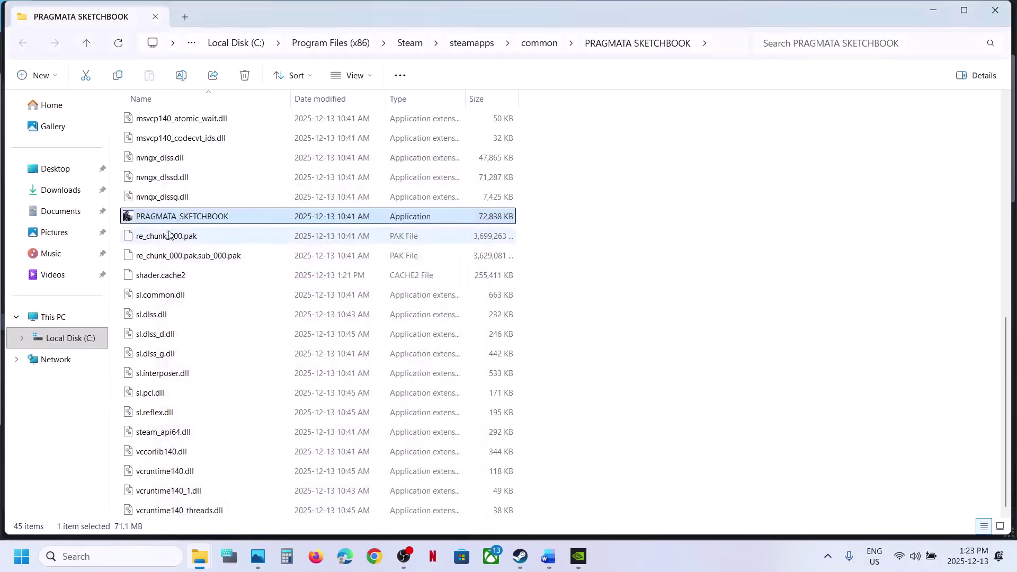
Step: Try disabling fullscreen optimizations for PRAGMATA_SKETCHBOOK, and apply its compatibility settings with that option and the administrator option cleared
right_click(177, 219)
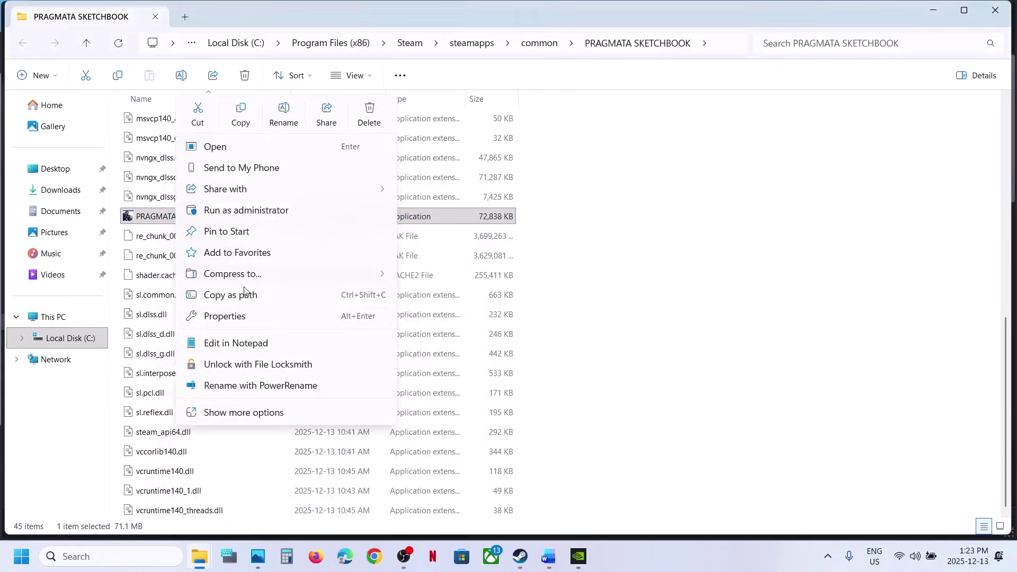
left_click(245, 317)
left_click(295, 215)
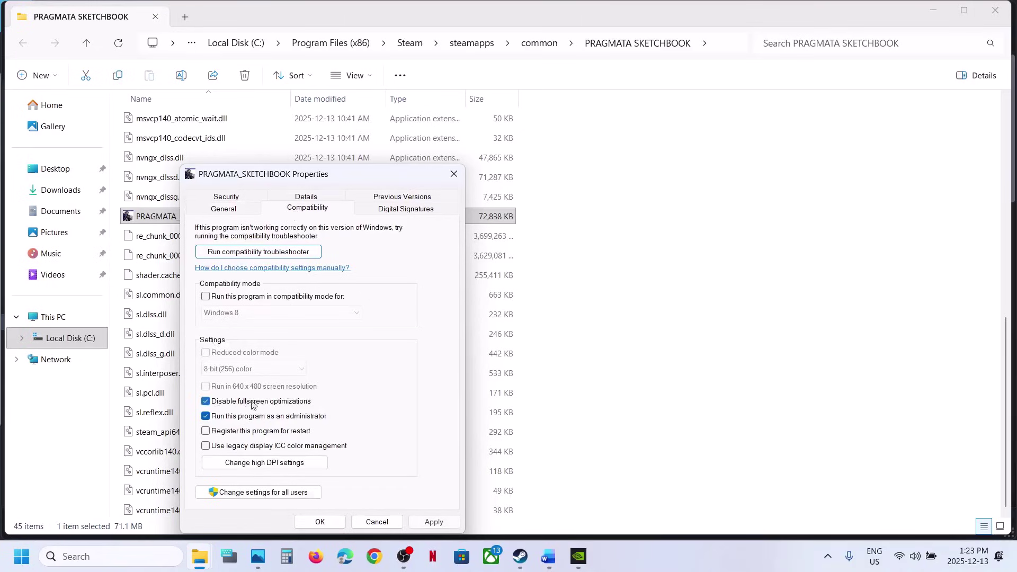
left_click(440, 523)
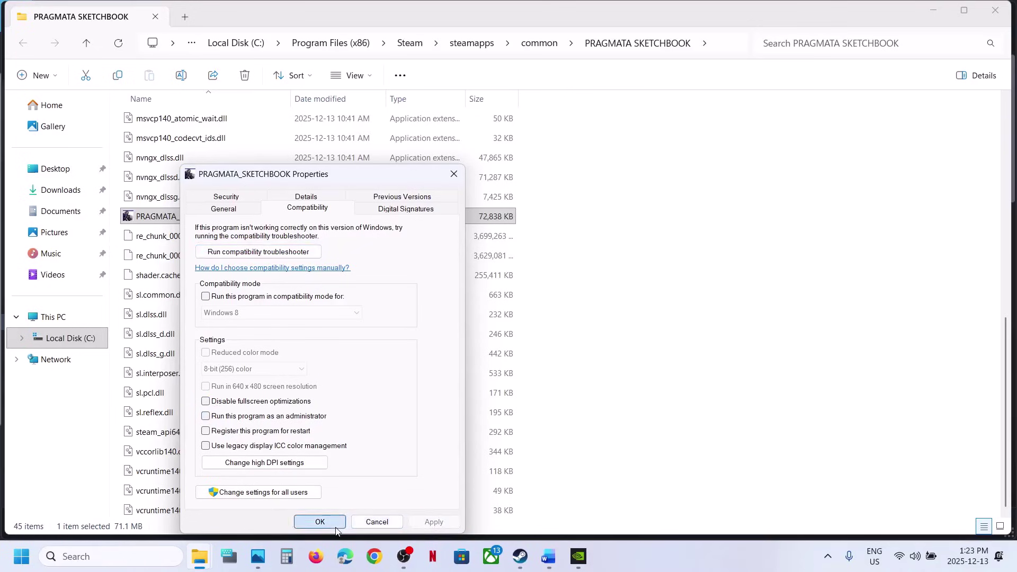
left_click(320, 522)
Step: Consult the Word notes past Step 5, and return to the PRAGMATA SKETCHBOOK page in Steam
key("alt+Tab")
scroll(439, 300, "down", 2)
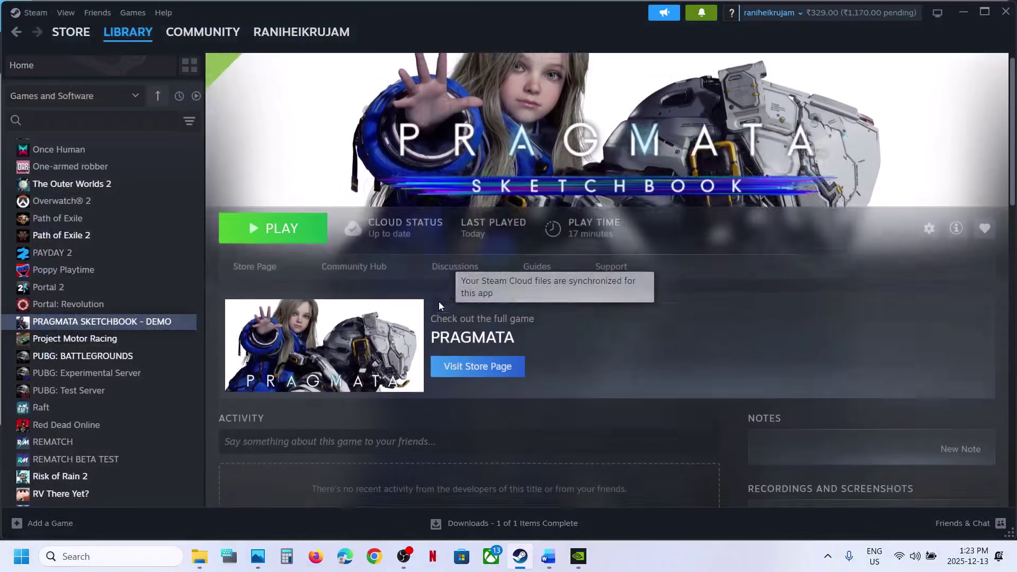
left_click(549, 556)
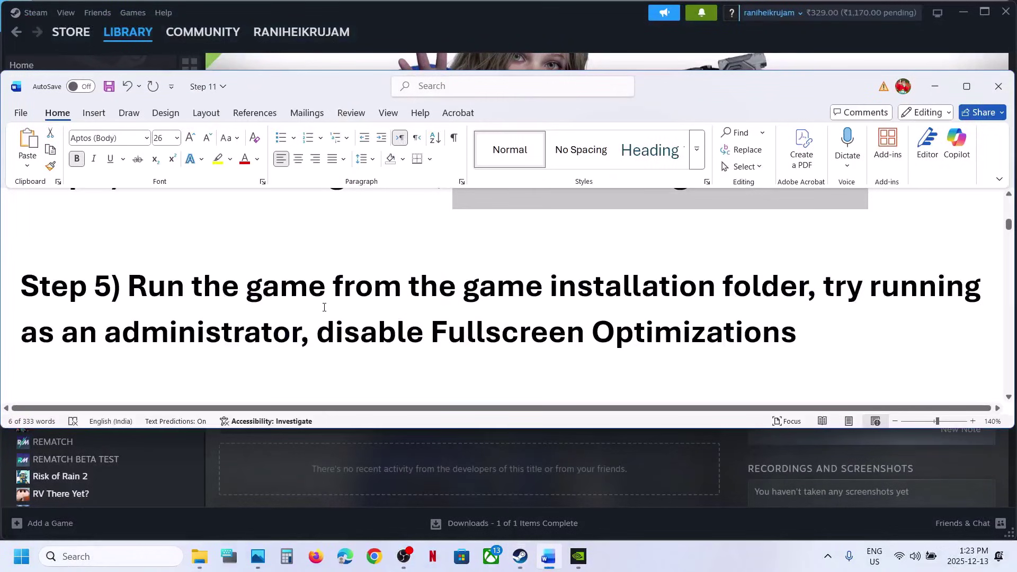
scroll(324, 307, "down", 5)
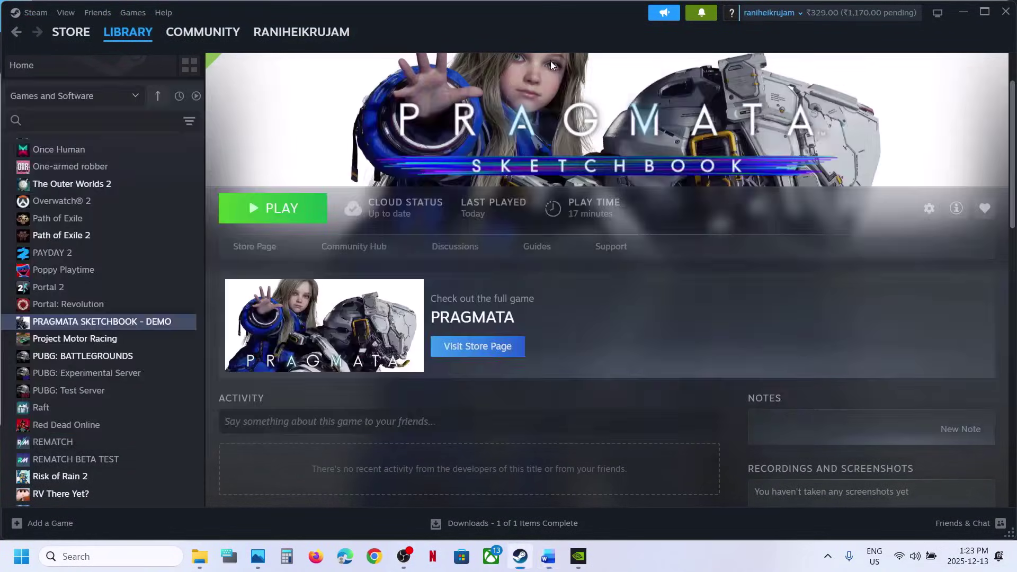
left_click(551, 61)
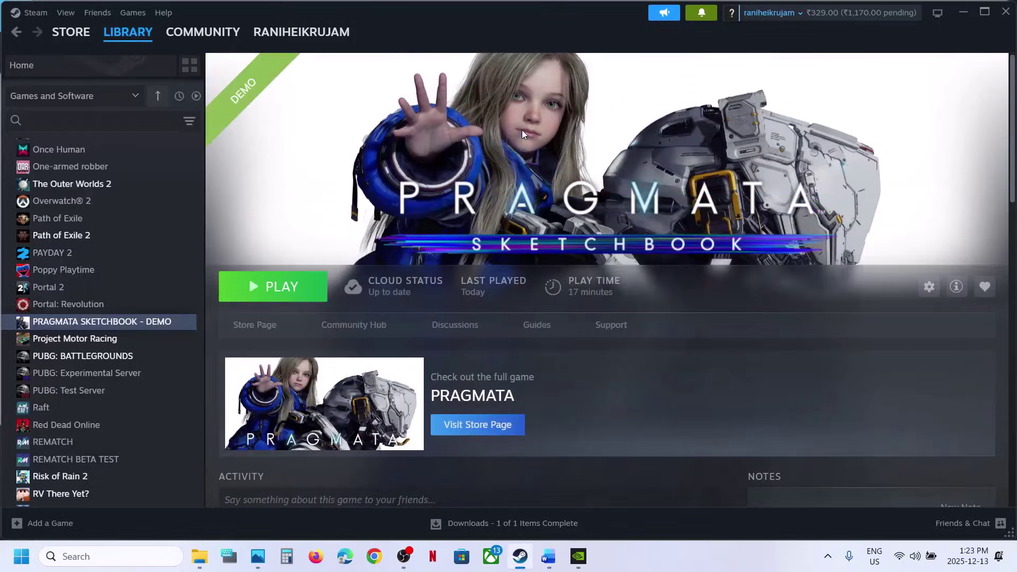
Step: Open Virus & threat protection in Windows Security through the Privacy & security section of Windows Settings
key("super+i")
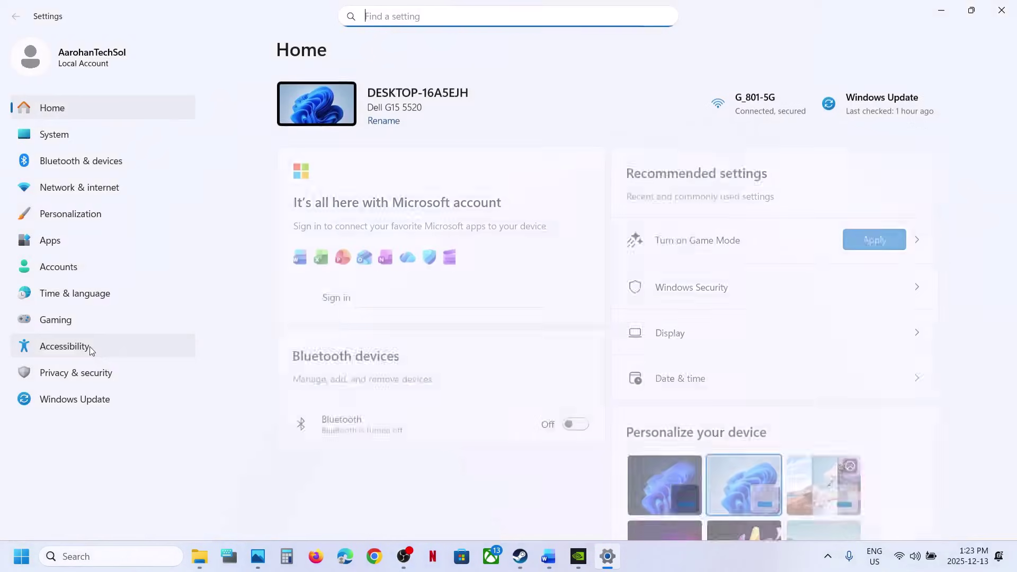
left_click(84, 371)
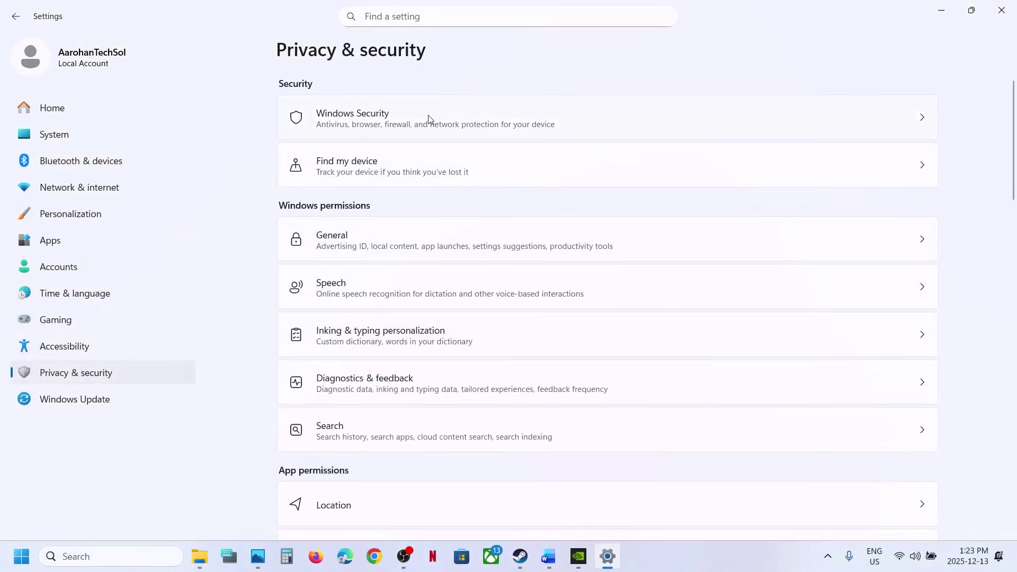
left_click(429, 119)
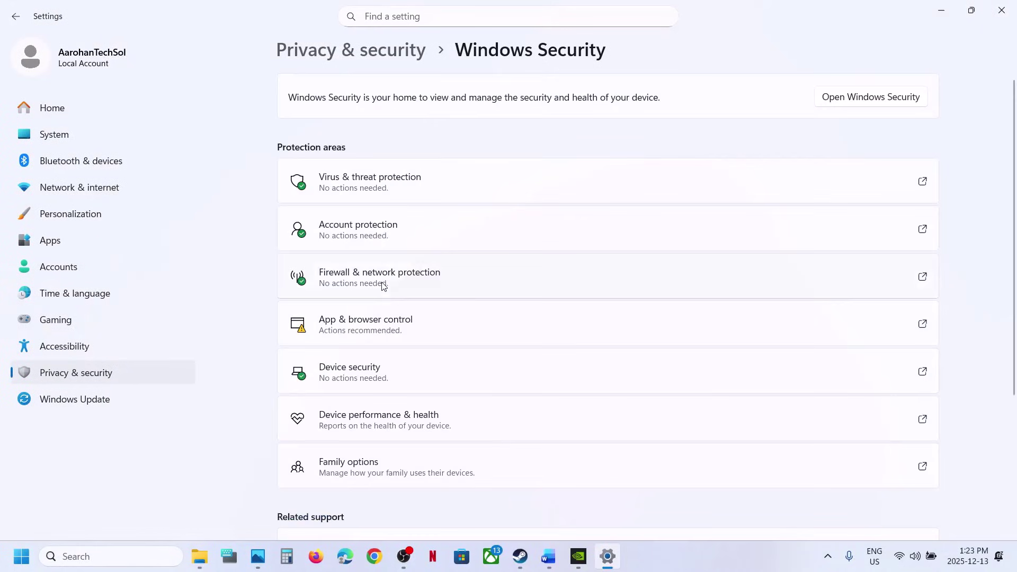
scroll(382, 285, "down", 4)
scroll(384, 286, "up", 4)
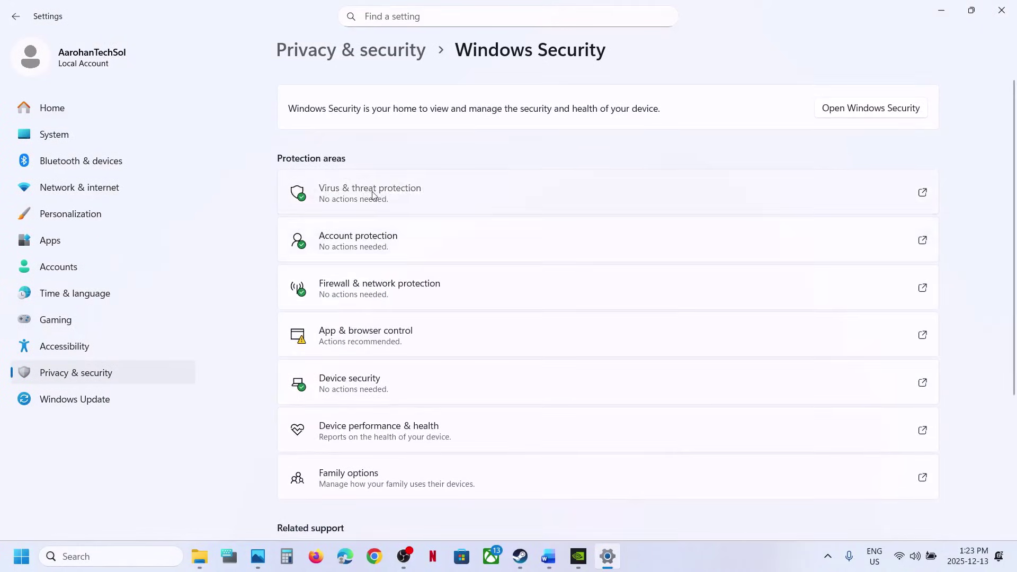
left_click(372, 195)
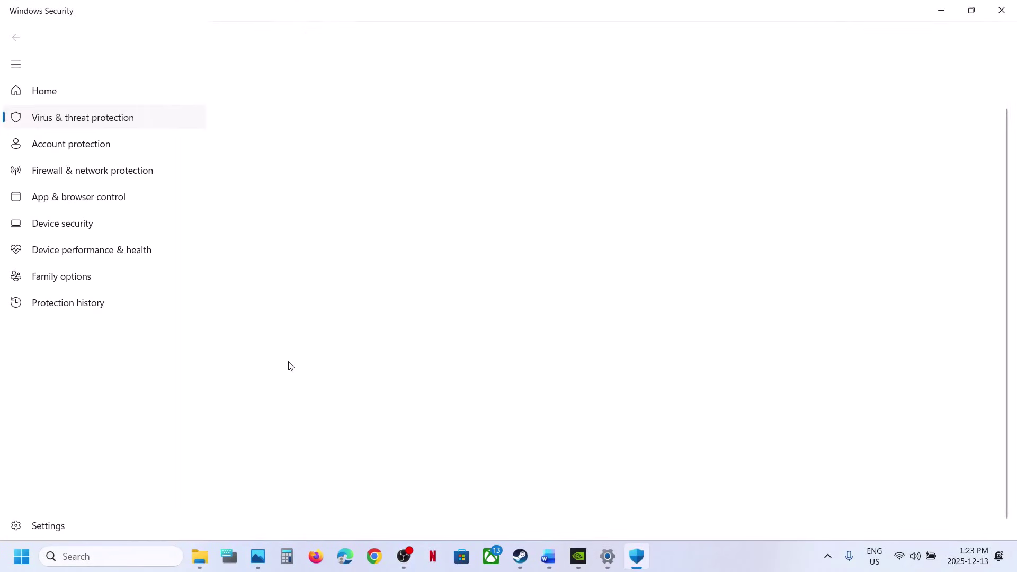
Step: Go to the ransomware protection page for allowing apps through Controlled folder access, and approve the administrator prompt
scroll(320, 361, "down", 3)
left_click(316, 495)
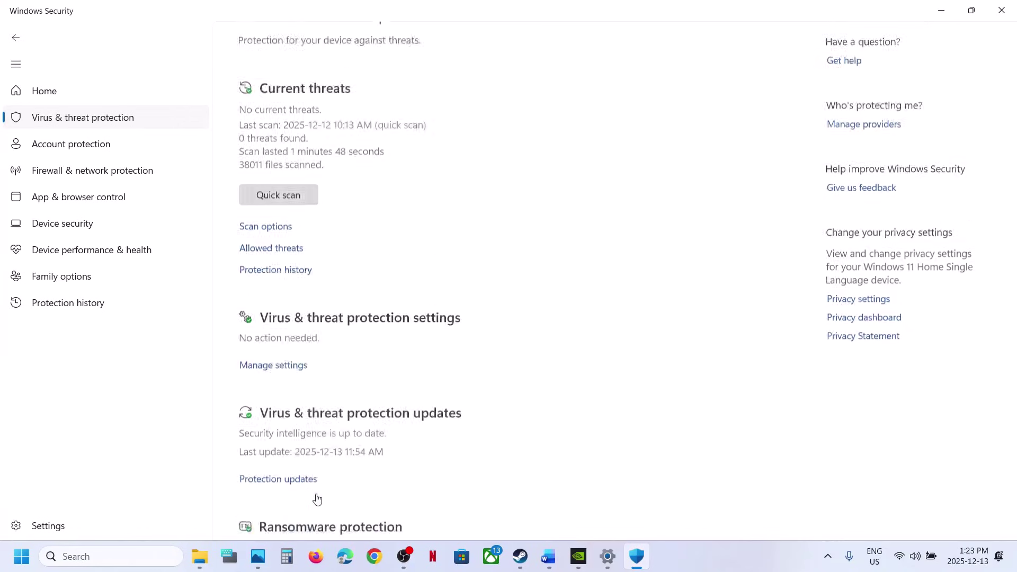
left_click(298, 286)
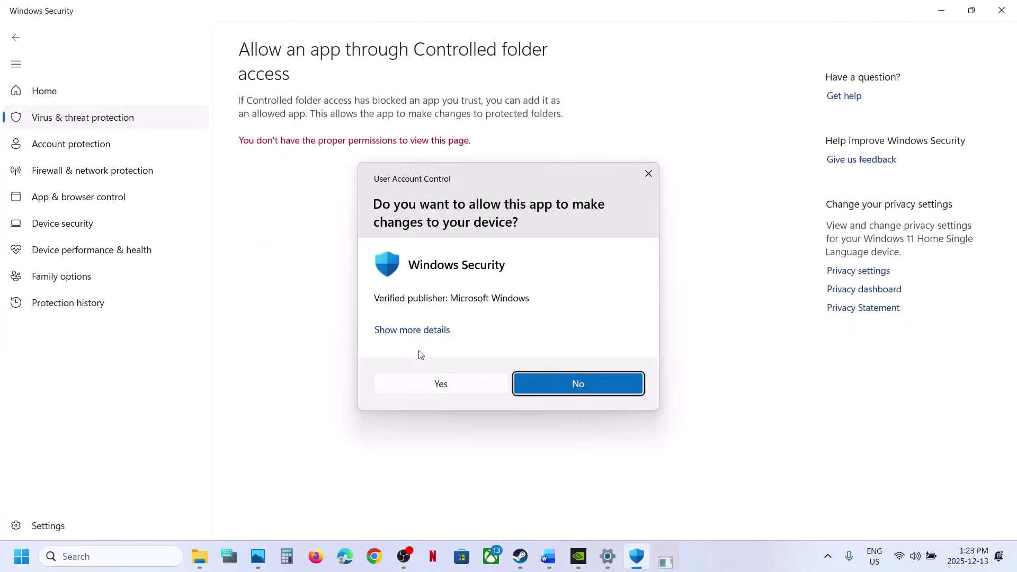
left_click(403, 389)
scroll(318, 115, "down", 3)
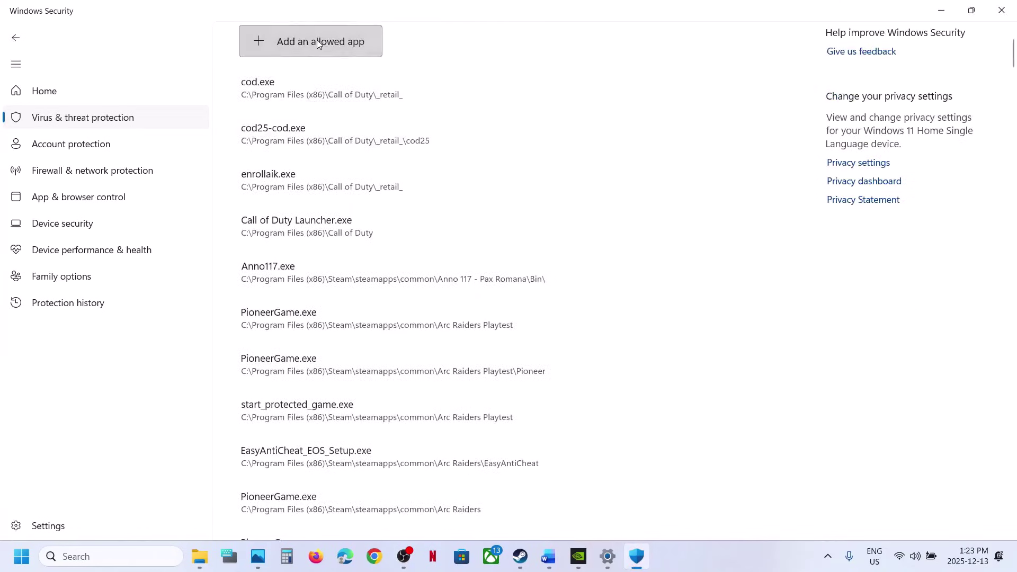
Step: Add PRAGMATA_SKETCHBOOK from the PRAGMATA SKETCHBOOK folder as an allowed app for Controlled folder access
left_click(317, 40)
left_click(310, 94)
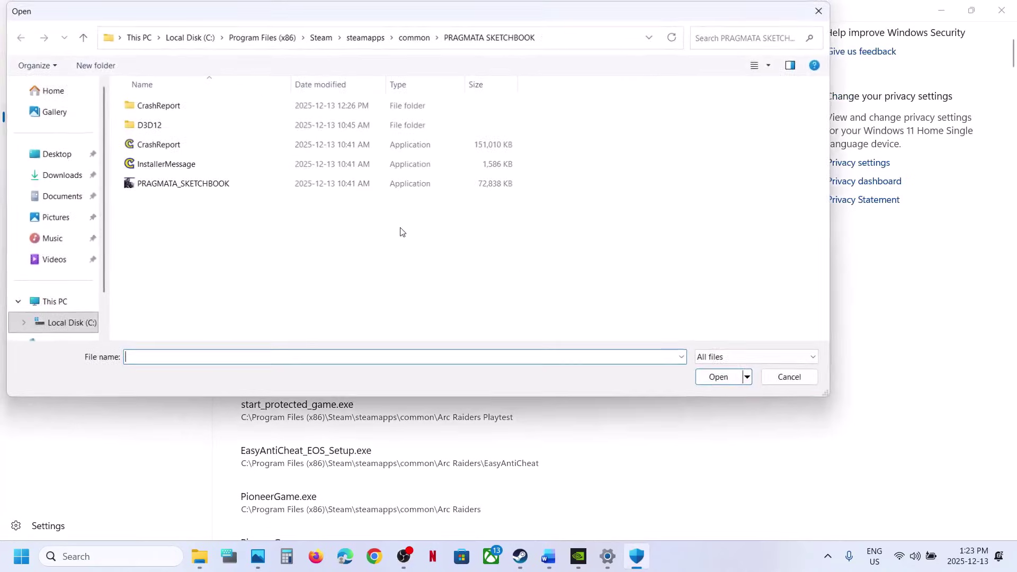
left_click(212, 184)
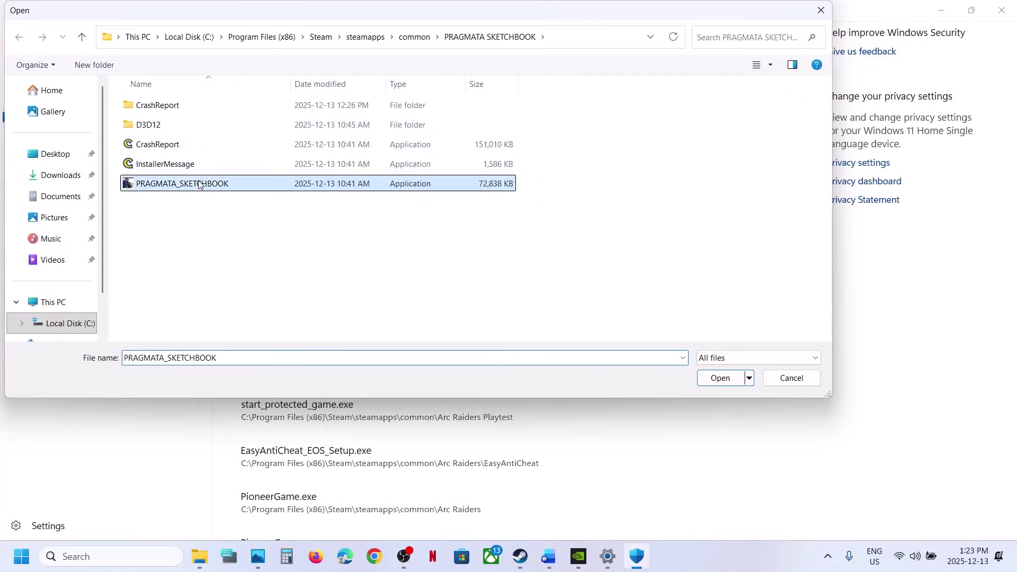
left_click(719, 377)
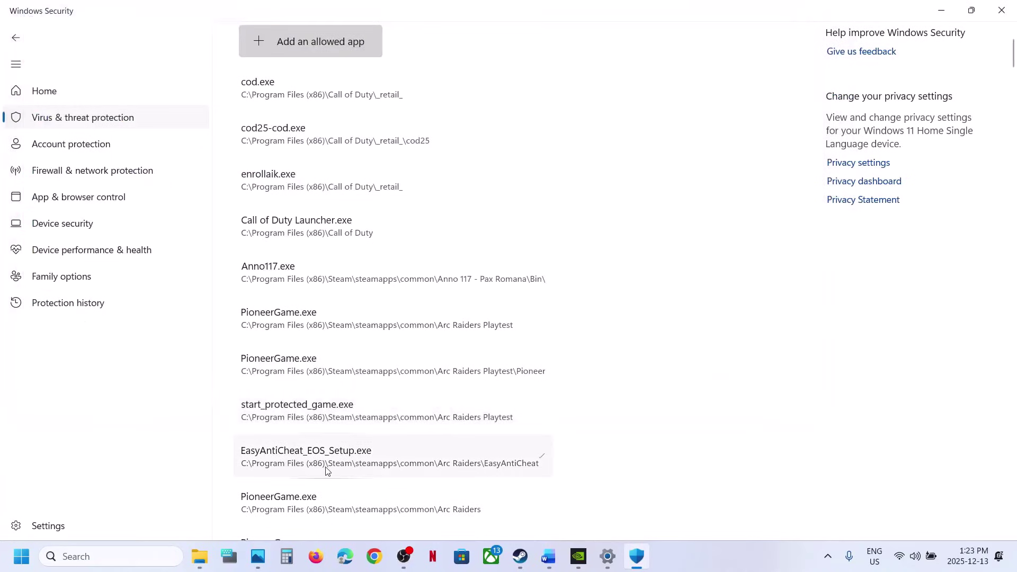
Step: Open Control Panel and go to the list of apps allowed through Windows Defender Firewall
left_click(129, 549)
type("control4")
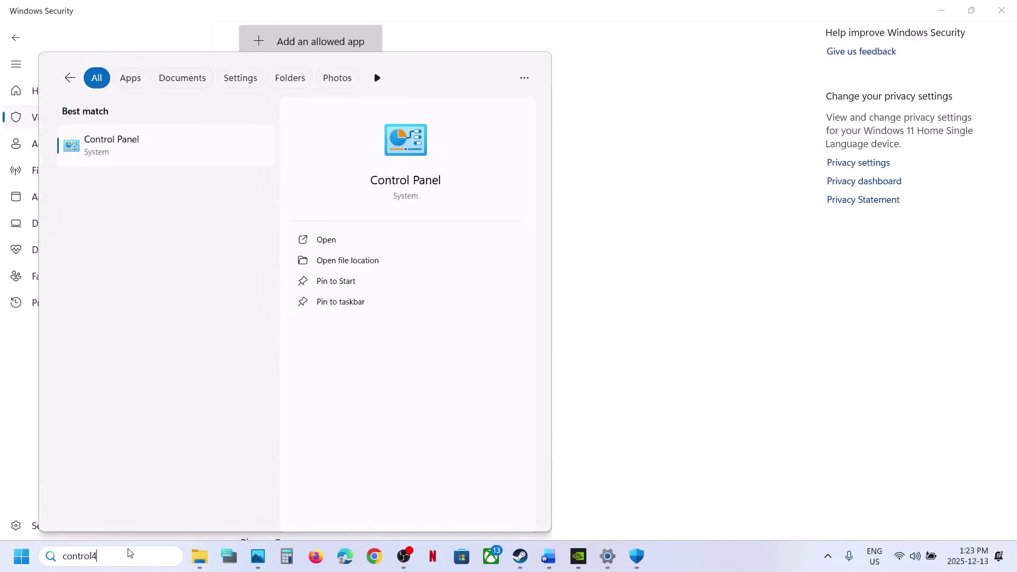
key("Return")
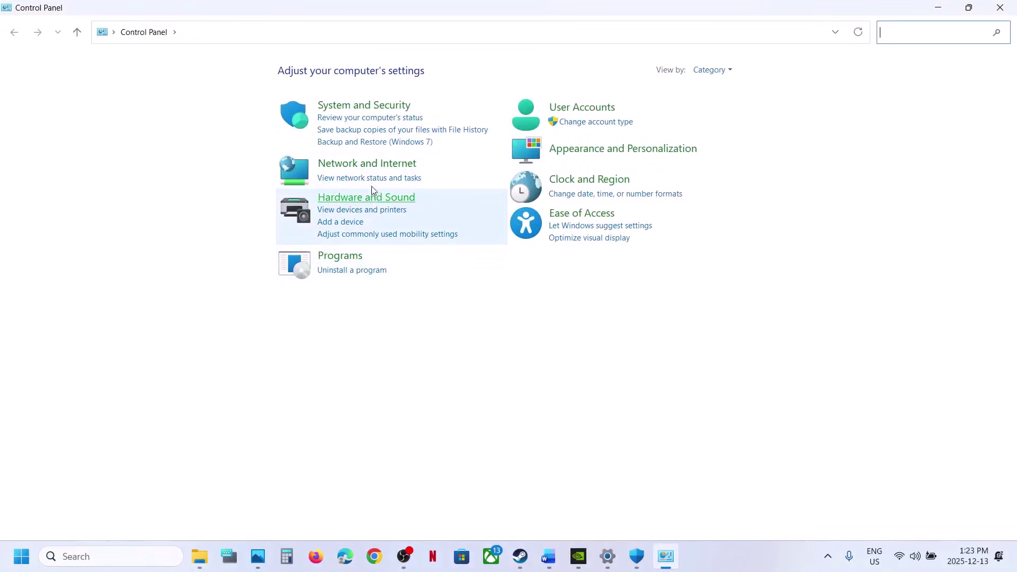
left_click(370, 108)
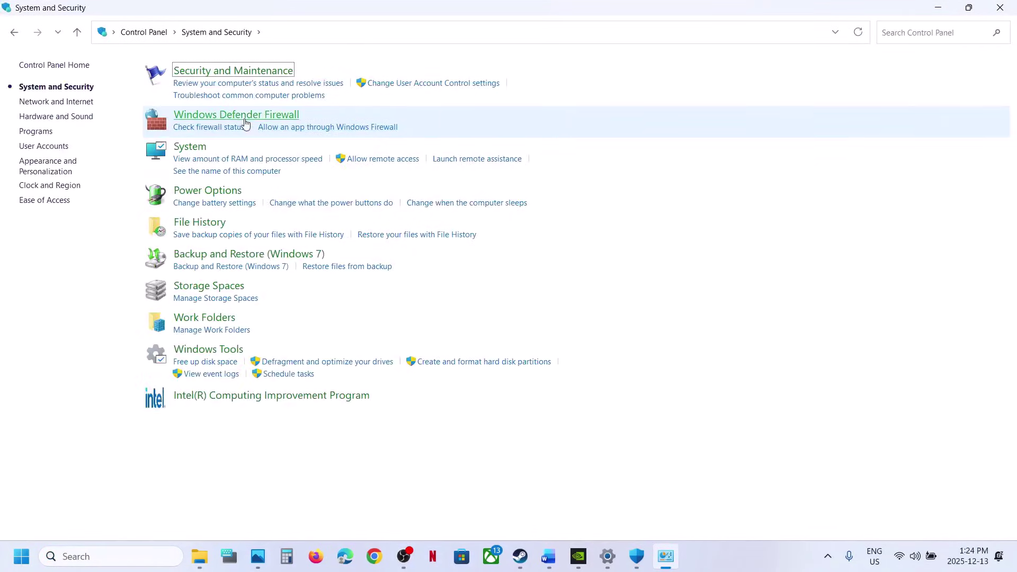
left_click(251, 116)
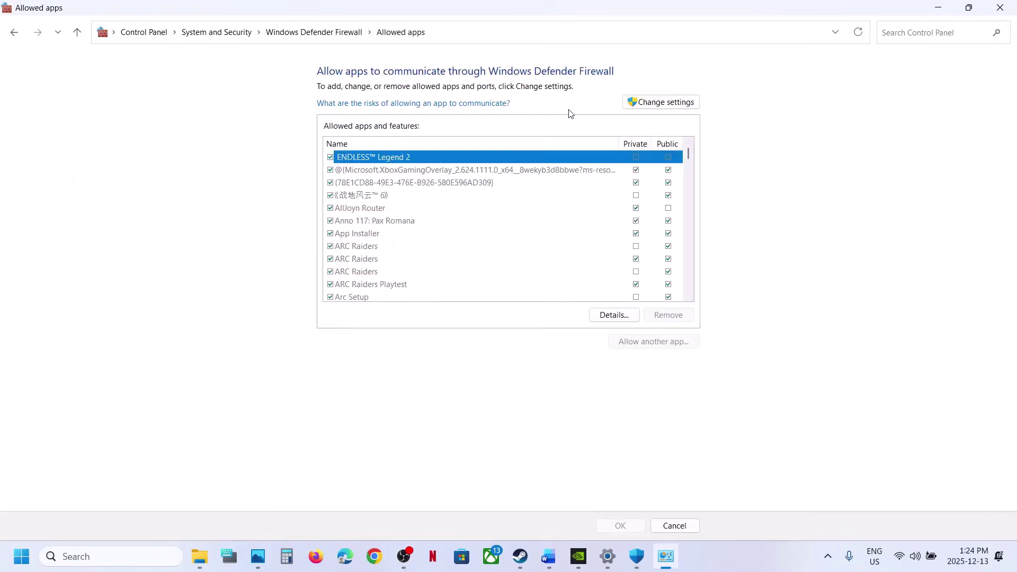
Step: Try to add the PRAGMATA_SKETCHBOOK application to the apps allowed through Windows Defender Firewall, and close the dialog
left_click(648, 104)
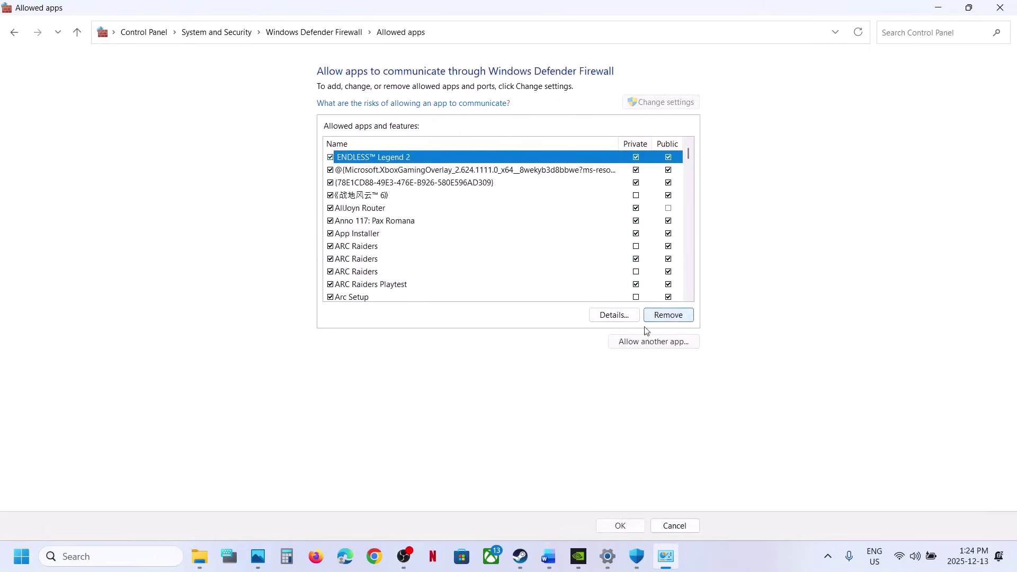
left_click(657, 341)
left_click(591, 344)
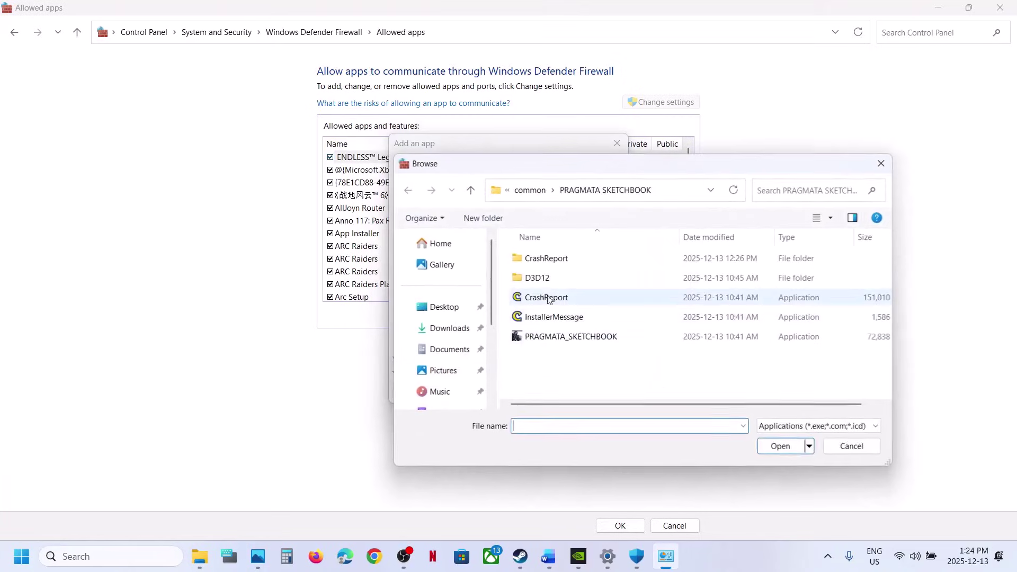
left_click(544, 337)
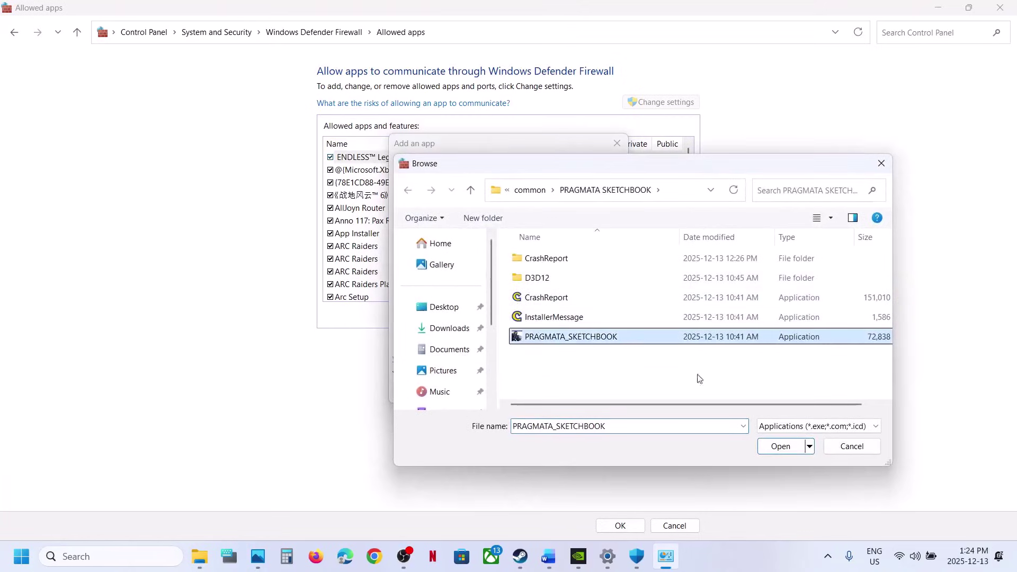
left_click(780, 447)
left_click(541, 391)
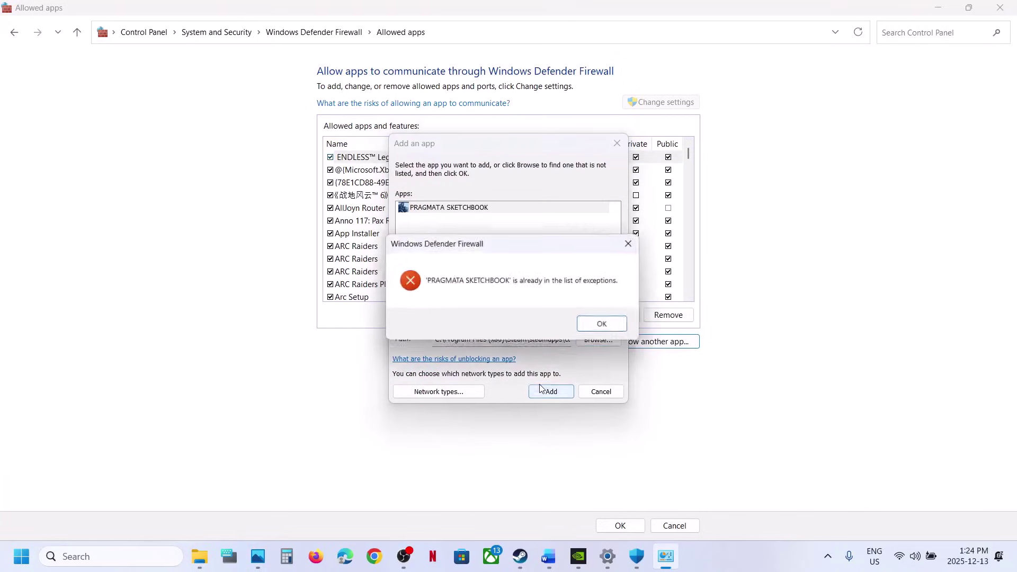
left_click(604, 323)
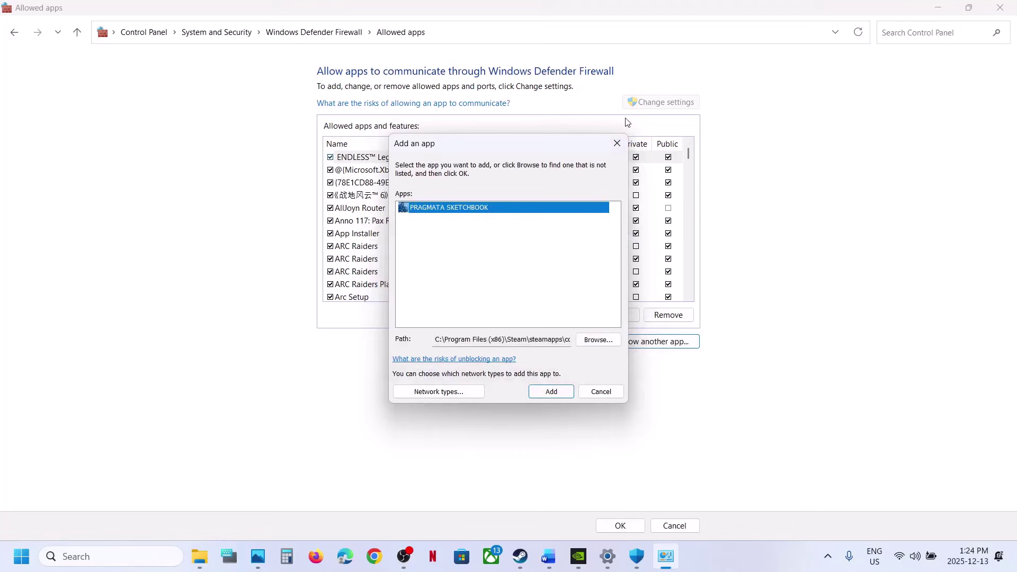
left_click(618, 144)
Step: Close Control Panel, Windows Security and Settings to return to Steam
left_click(1001, 8)
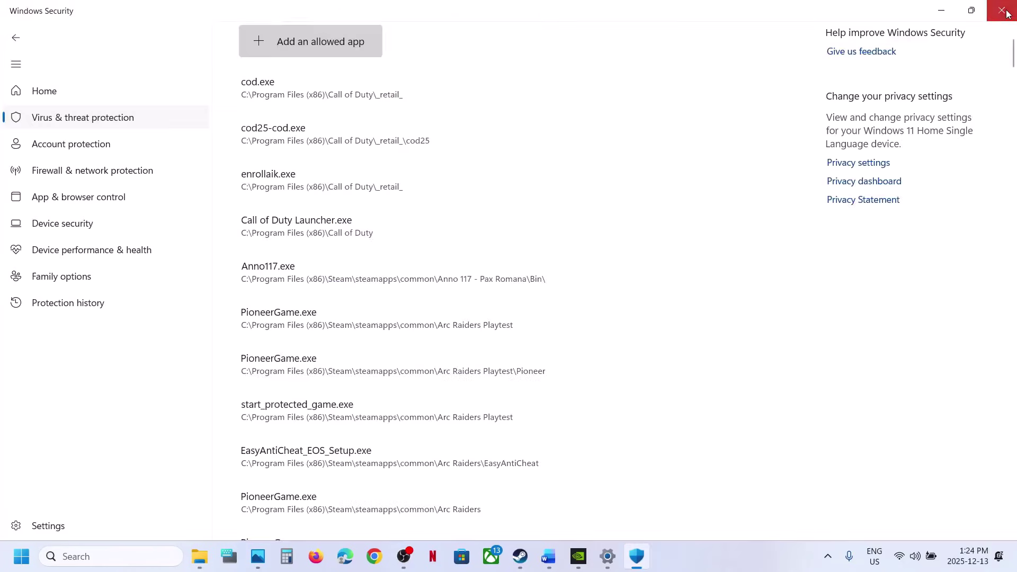
left_click(1007, 14)
left_click(1006, 13)
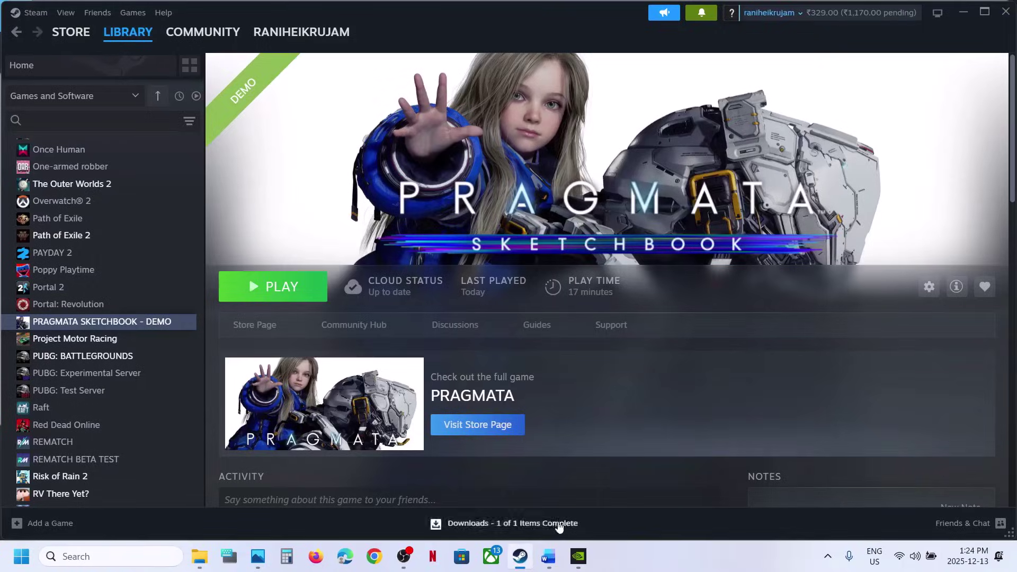
Step: Switch to the Word document, highlight the antivirus names in Step 6, and open the Visual C++ download link under Step 7
left_click(549, 556)
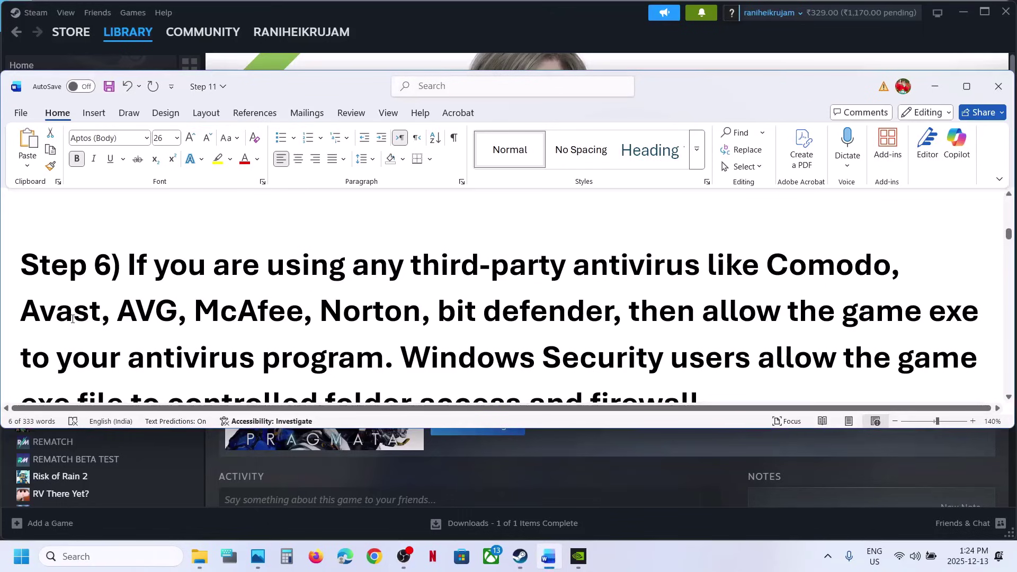
left_click_drag(53, 305, 563, 293)
scroll(563, 293, "down", 1)
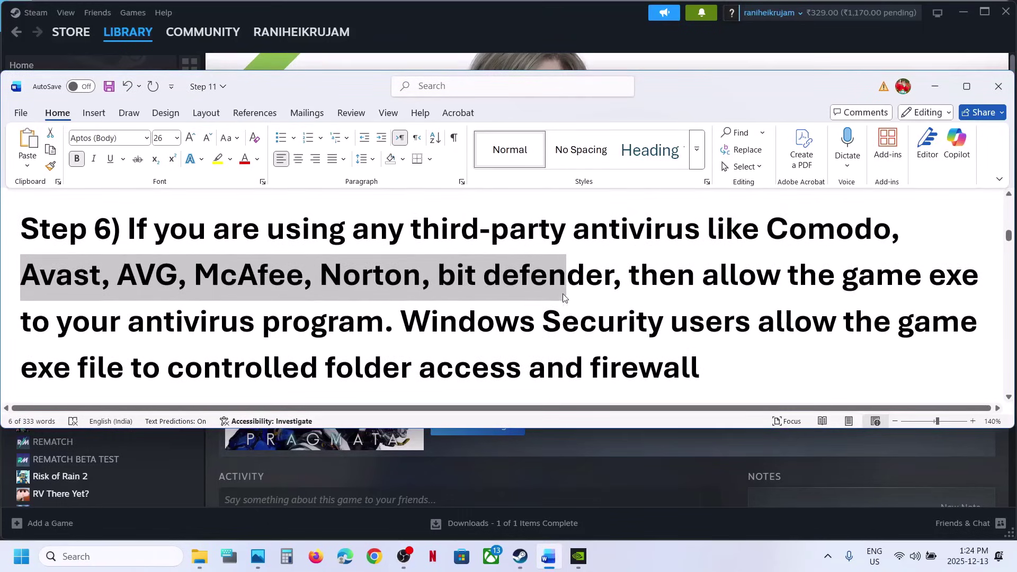
scroll(290, 341, "down", 5)
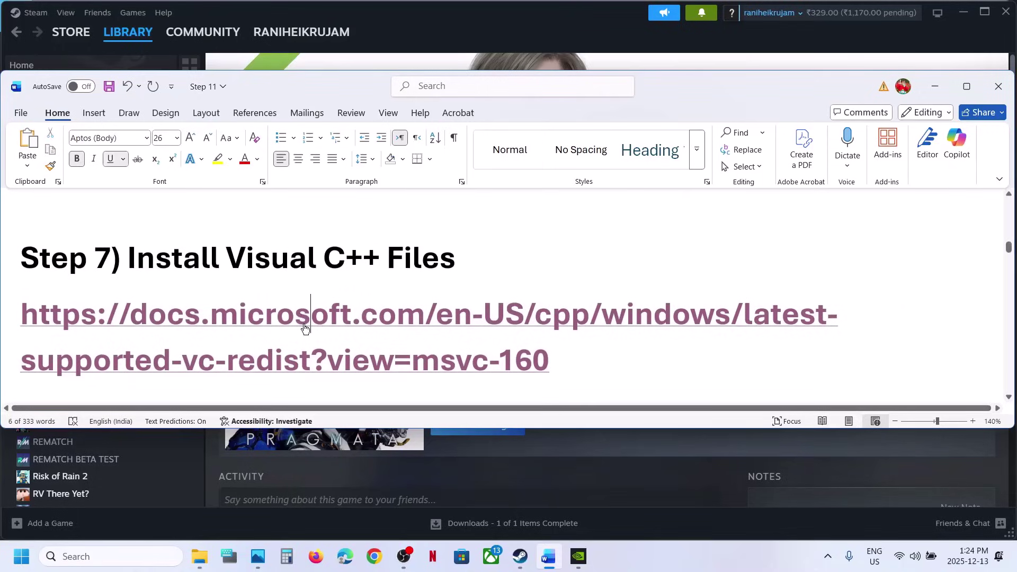
left_click(304, 326, "ctrl")
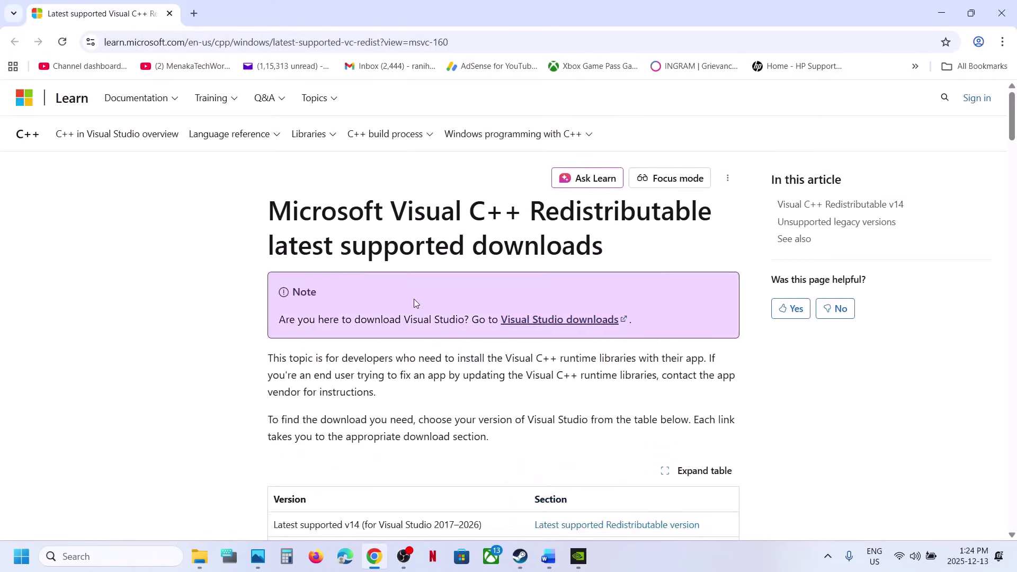
Step: Download the X86 latest supported Visual C++ v14 Redistributable and run its repair, allowing it to make changes
scroll(415, 344, "down", 10)
scroll(415, 398, "down", 2)
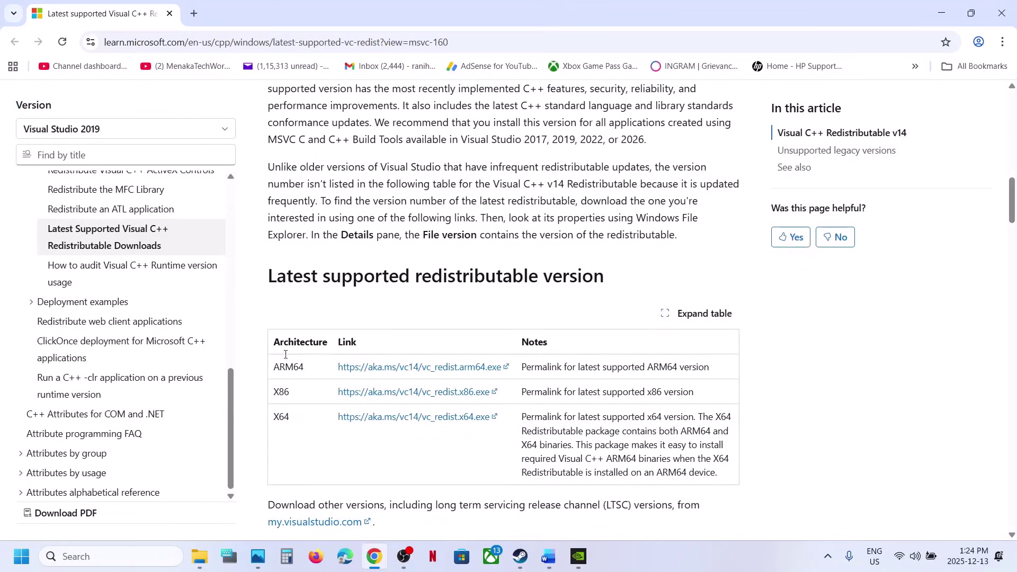
left_click(393, 392)
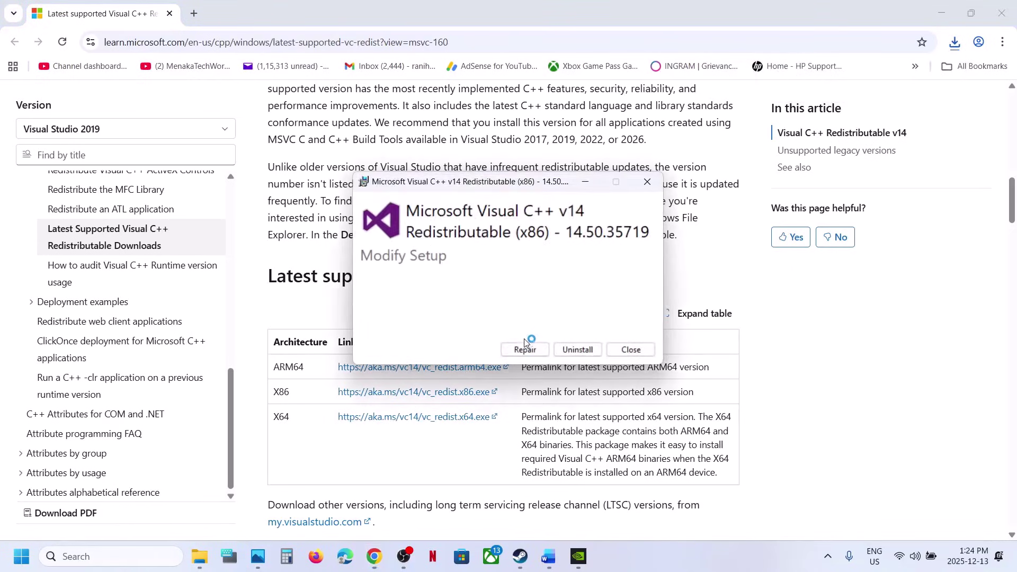
left_click(519, 349)
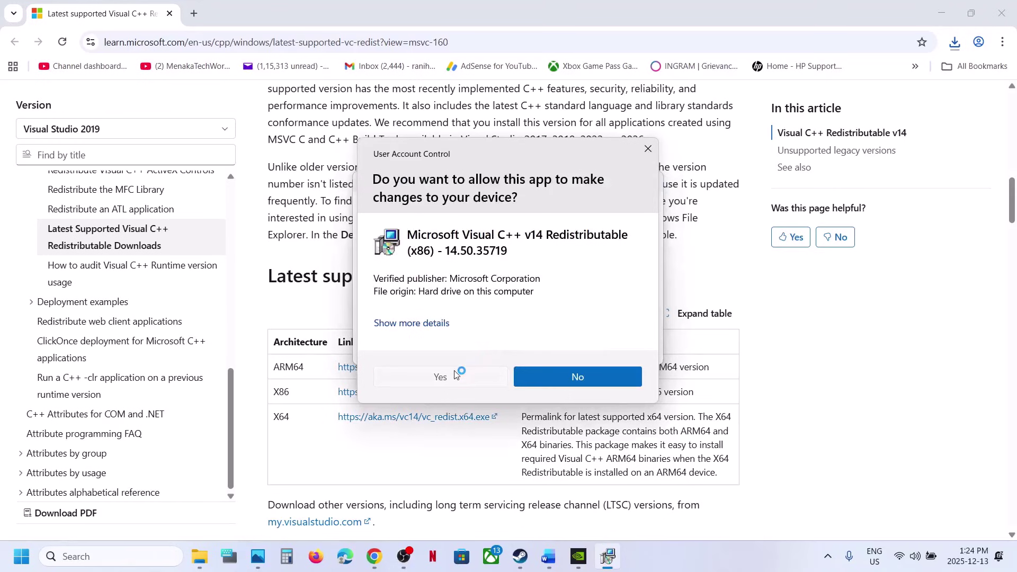
left_click(445, 379)
Step: Download the X64 latest supported Visual C++ v14 Redistributable and run its repair, allowing it to make changes
left_click(392, 419)
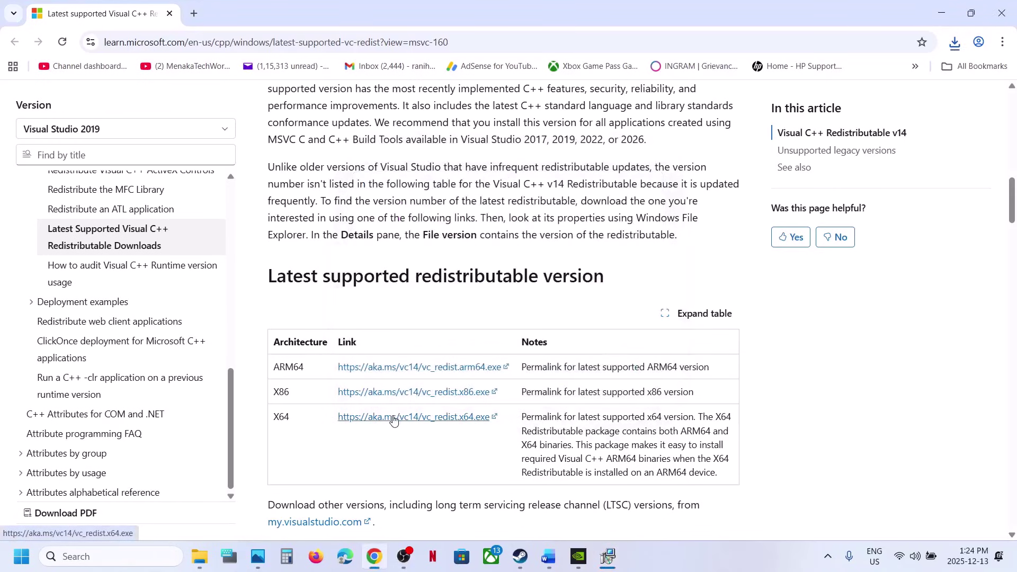
left_click(955, 42)
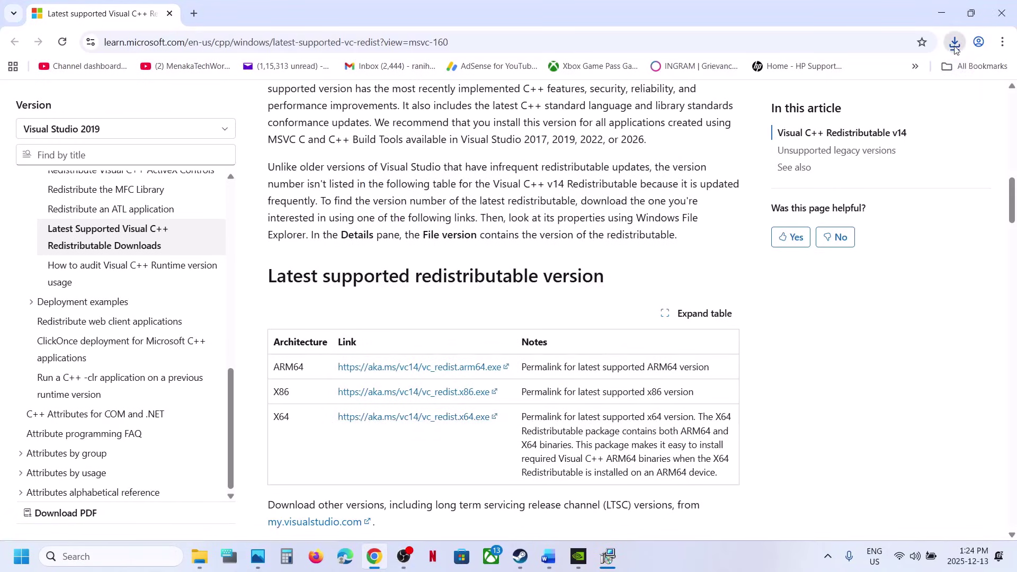
left_click(834, 109)
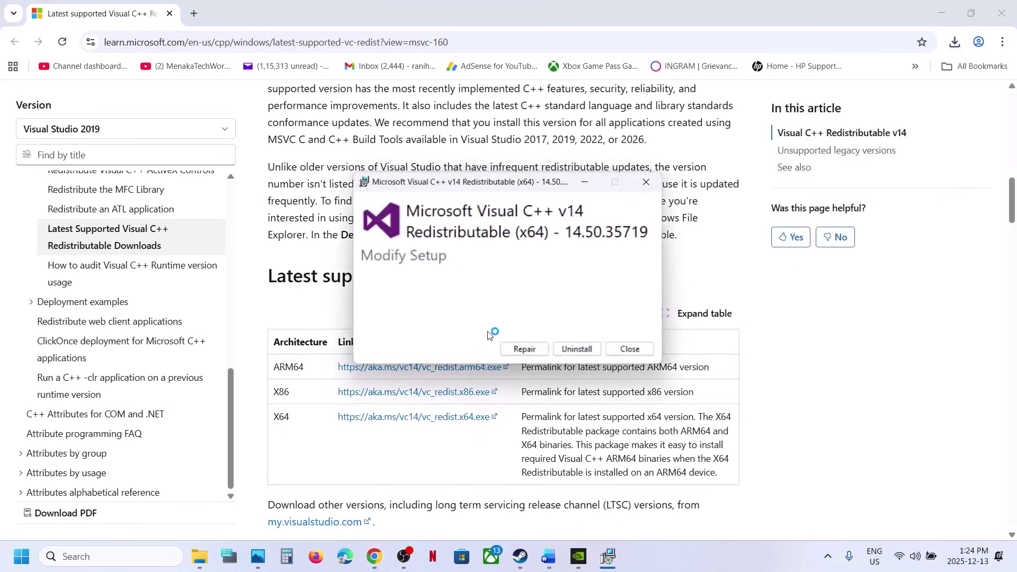
left_click(515, 350)
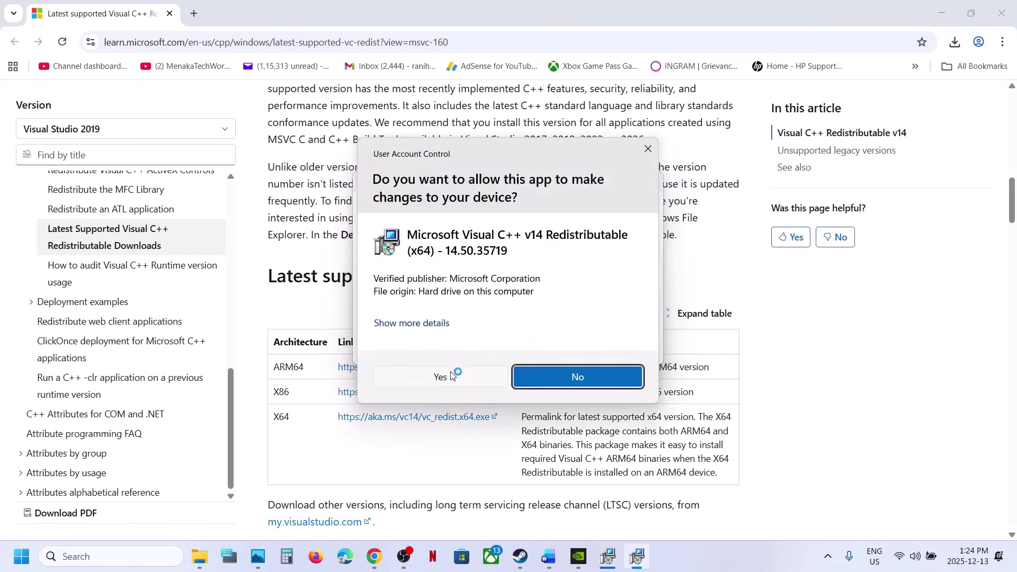
left_click(441, 377)
Step: Close the x64 and x86 Visual C++ setup windows, and bring up the Windows power options containing Restart
left_click(609, 562)
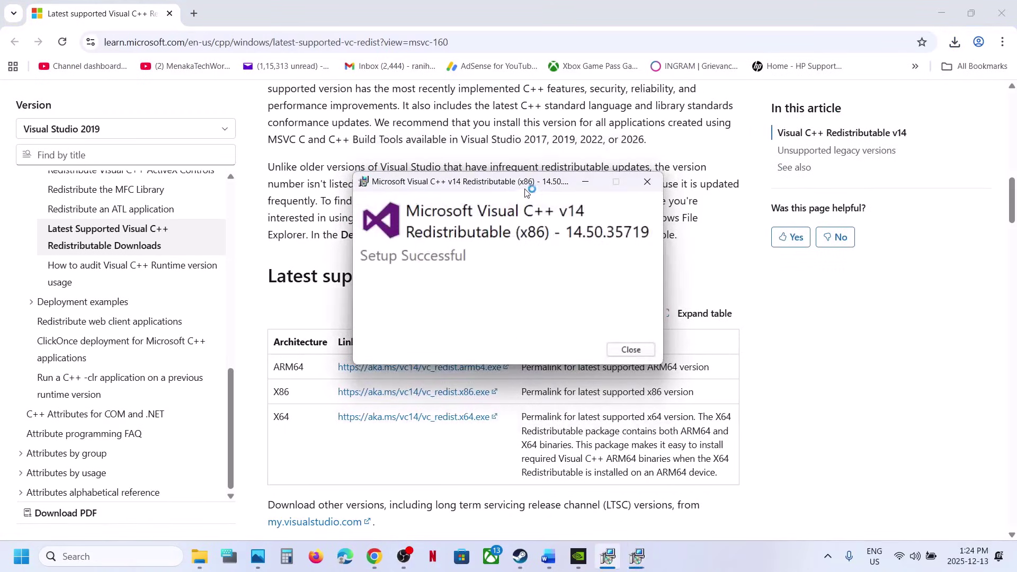
left_click_drag(527, 186, 278, 224)
left_click(623, 351)
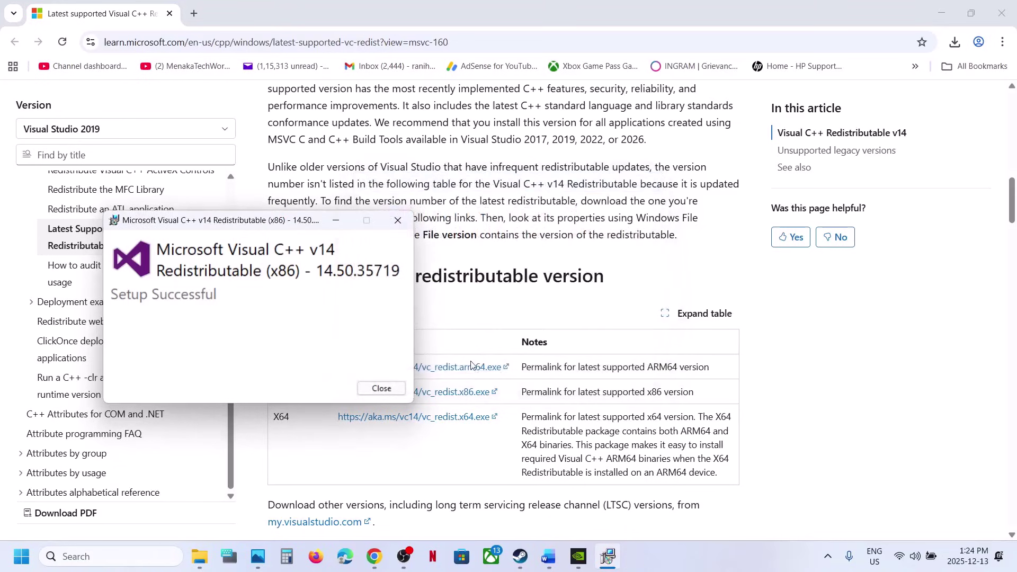
left_click(381, 389)
left_click(21, 557)
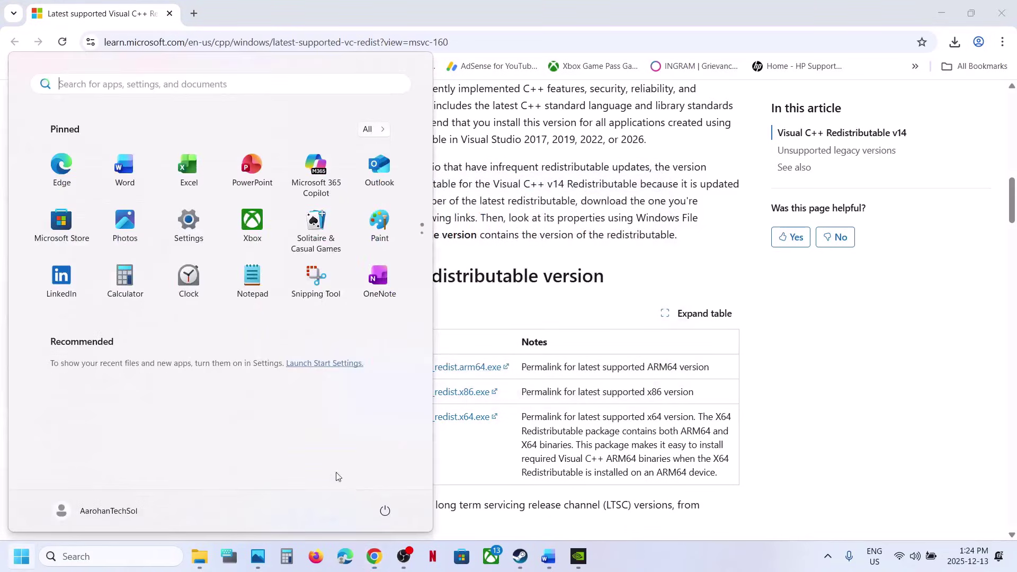
left_click(384, 511)
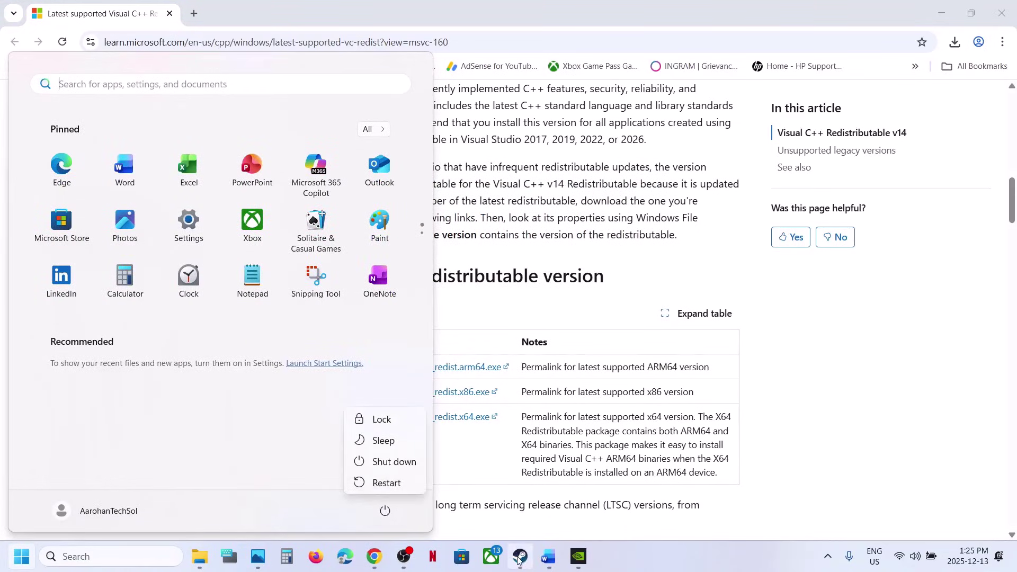
Step: Highlight the Step 8 instruction about the Media Feature Pack for Windows N Edition users in the Word document, and return to Steam
mouse_move(520, 557)
left_click(554, 540)
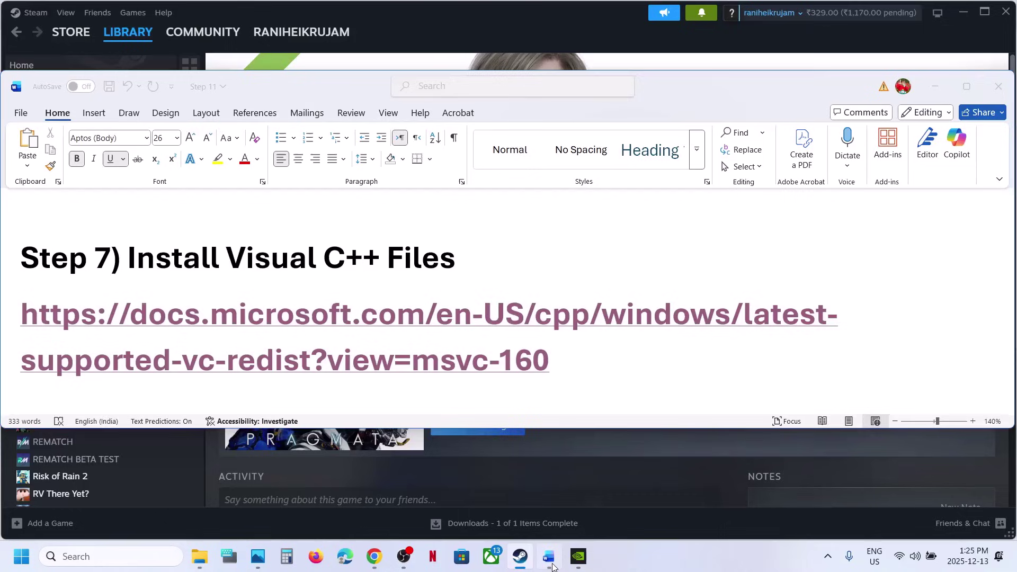
left_click(550, 557)
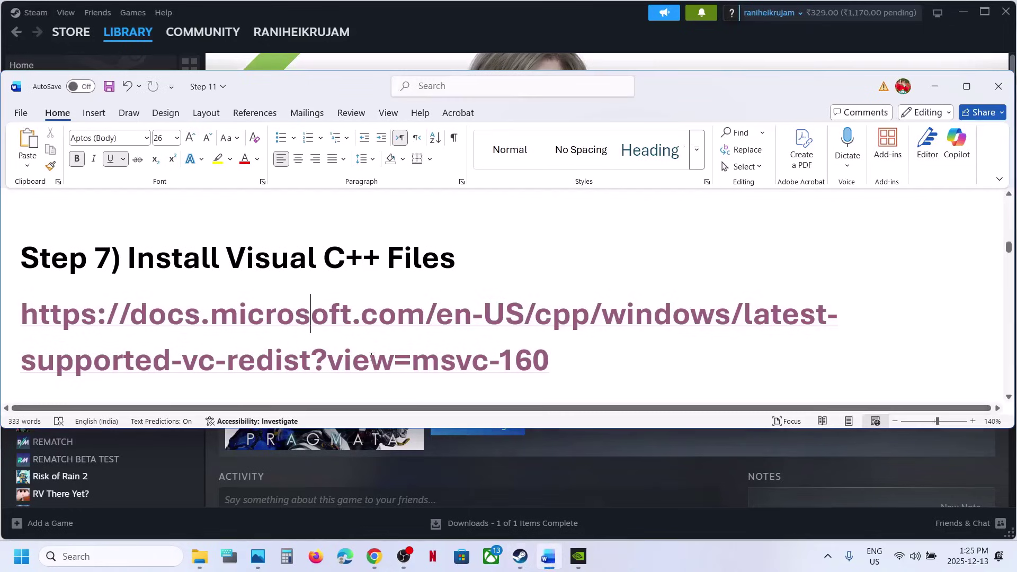
scroll(372, 357, "down", 2)
scroll(371, 357, "down", 2)
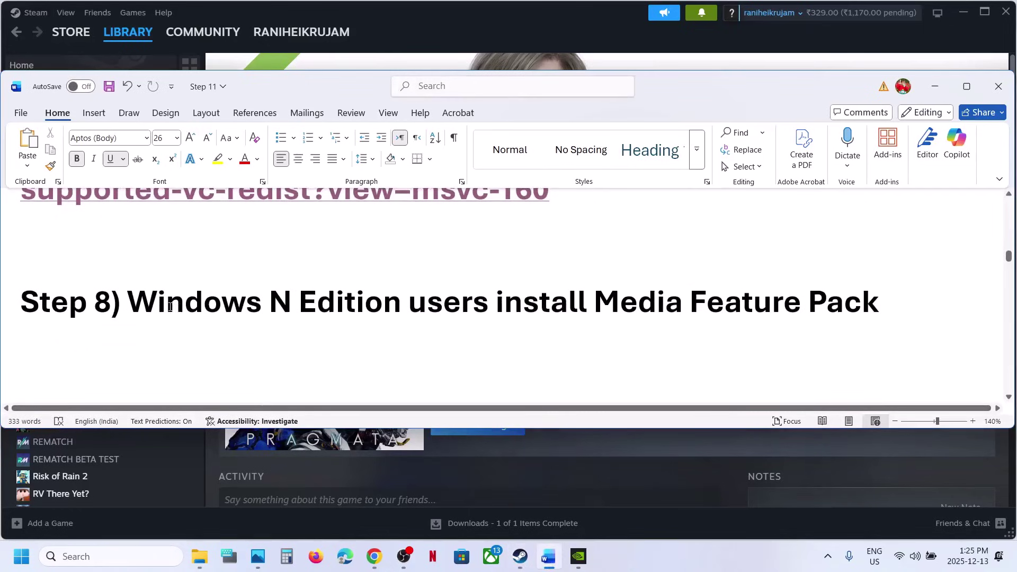
left_click_drag(128, 302, 806, 312)
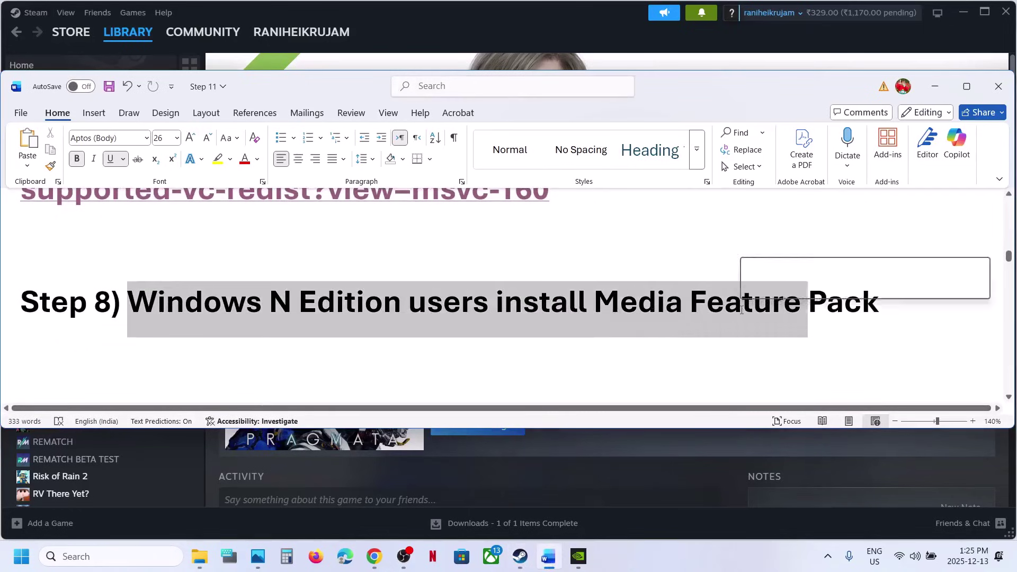
left_click(622, 69)
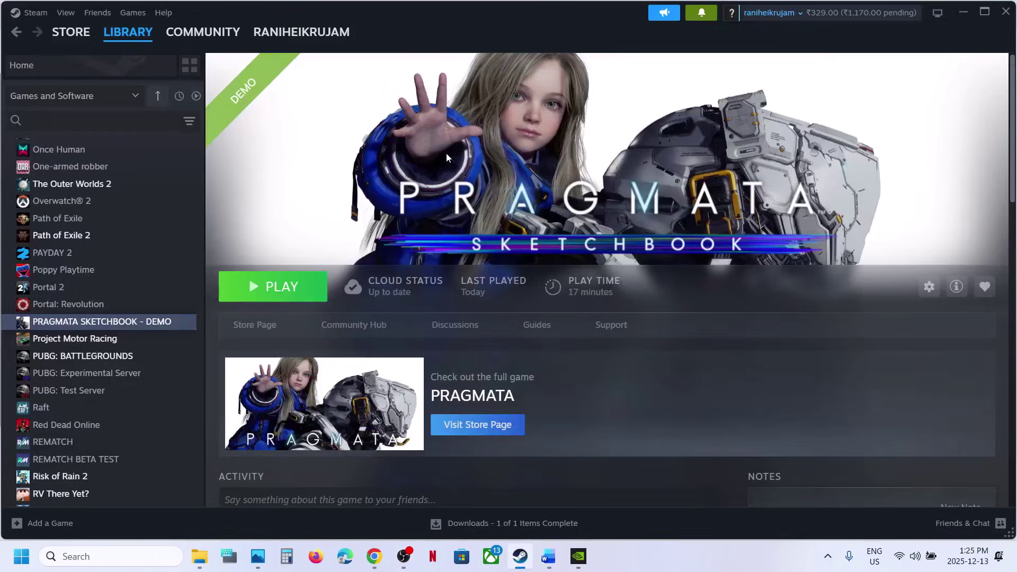
Step: Open the list of added optional features in the System settings, and allow Settings to make changes
key("super+i")
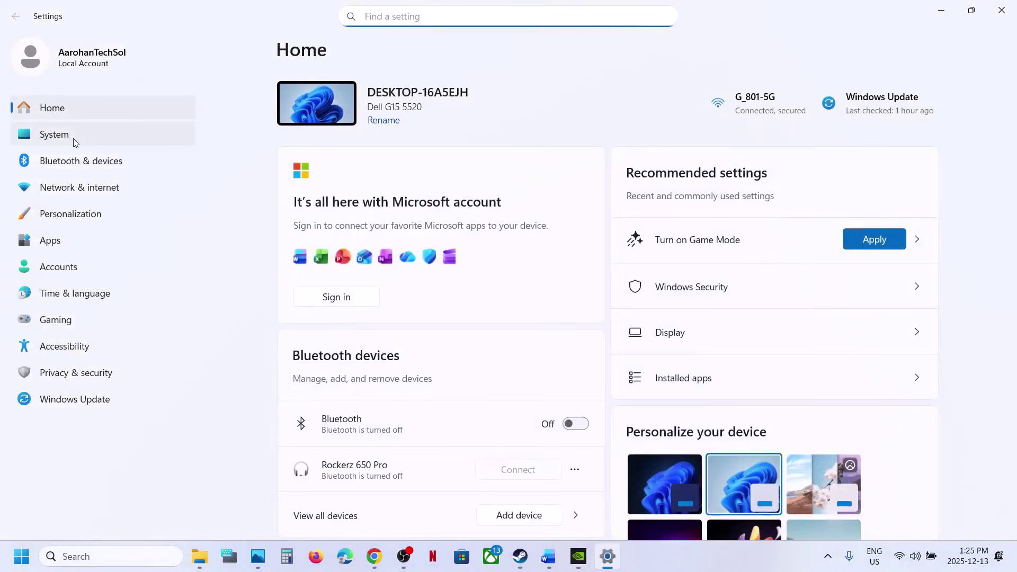
left_click(73, 138)
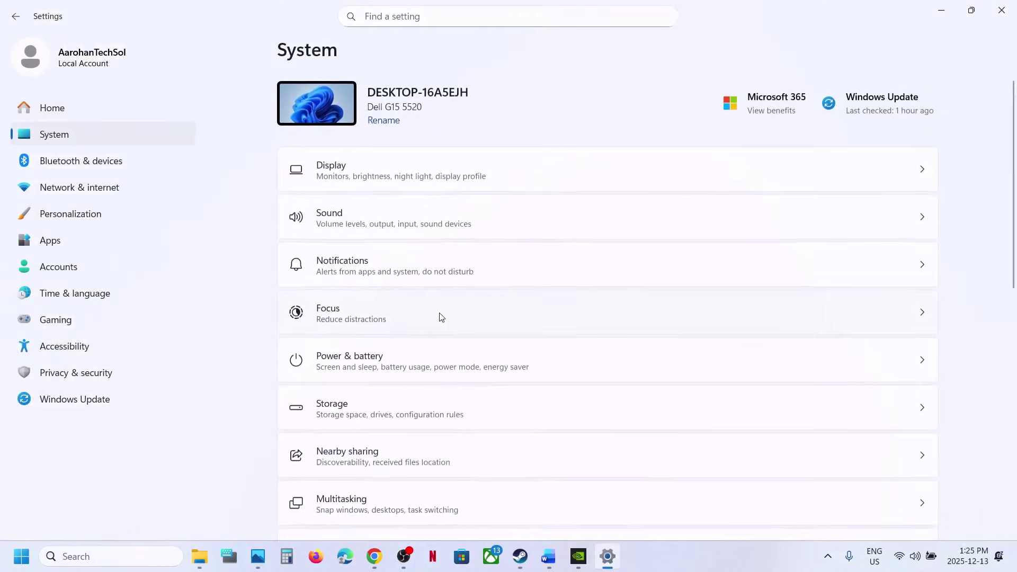
scroll(406, 408, "down", 10)
scroll(389, 371, "up", 1)
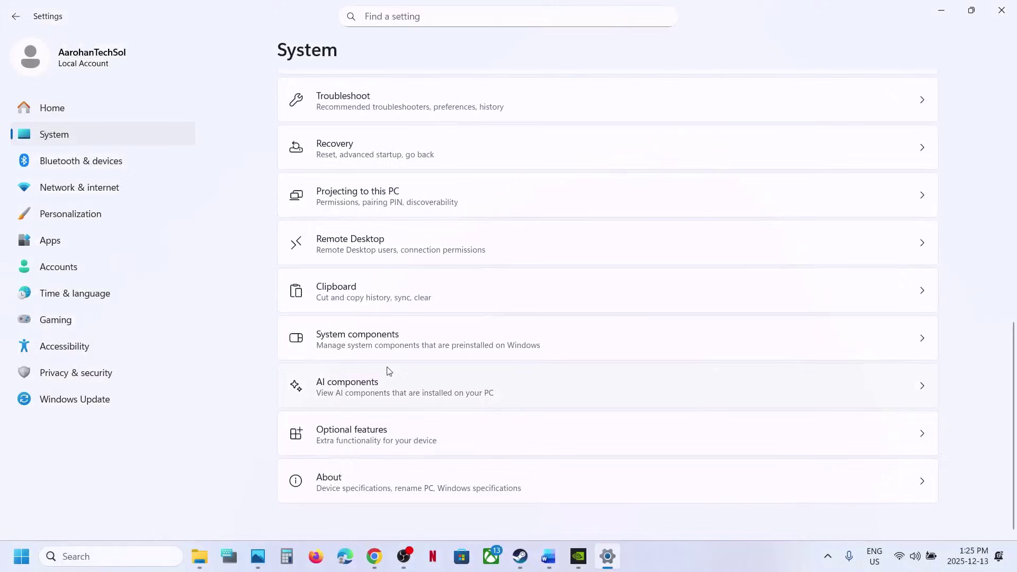
left_click(360, 433)
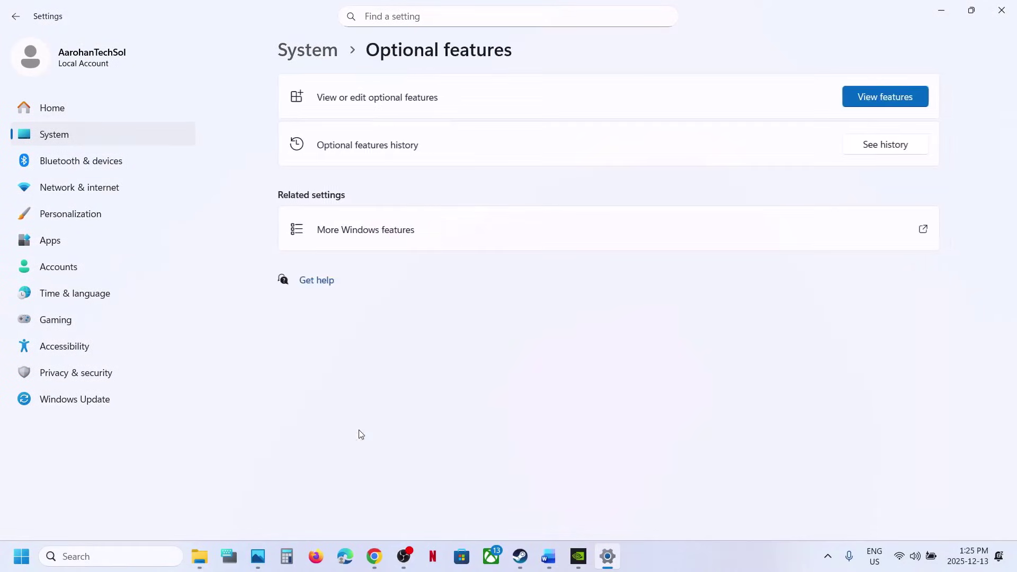
left_click(875, 94)
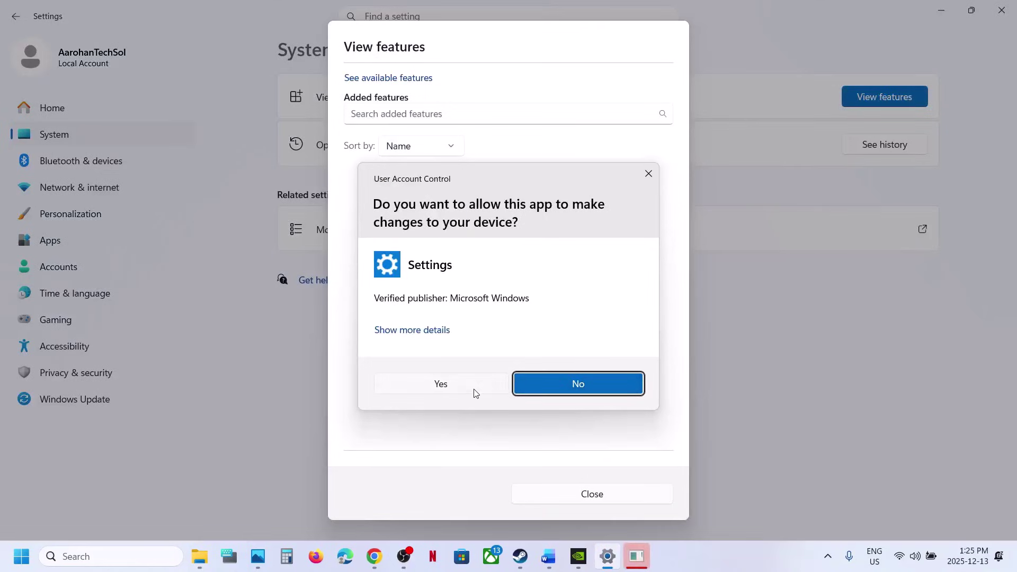
left_click(461, 381)
Step: Search the added optional features for "media feature pack" and close the feature list
left_click(400, 114)
type("medi")
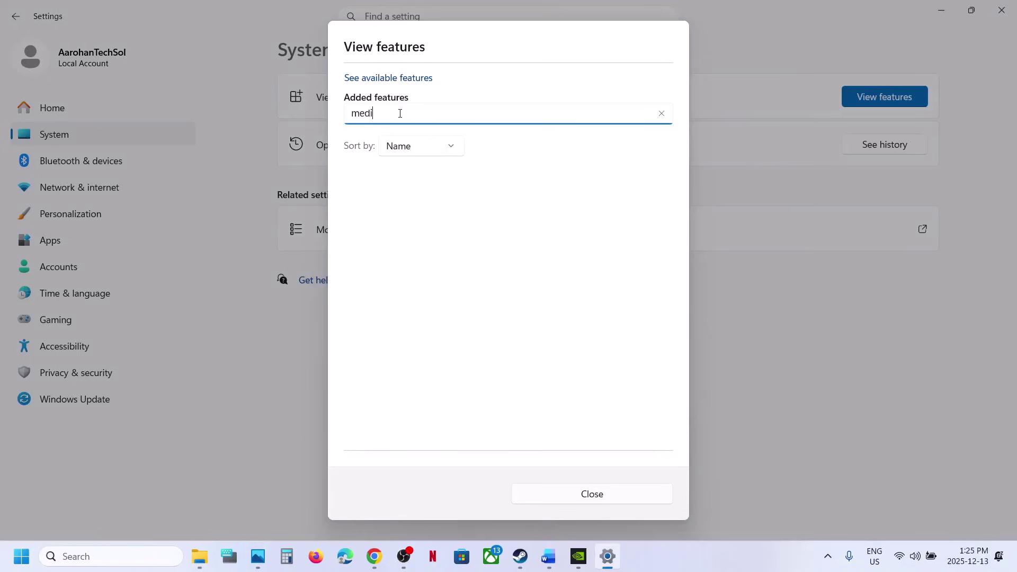
type("a feature pack")
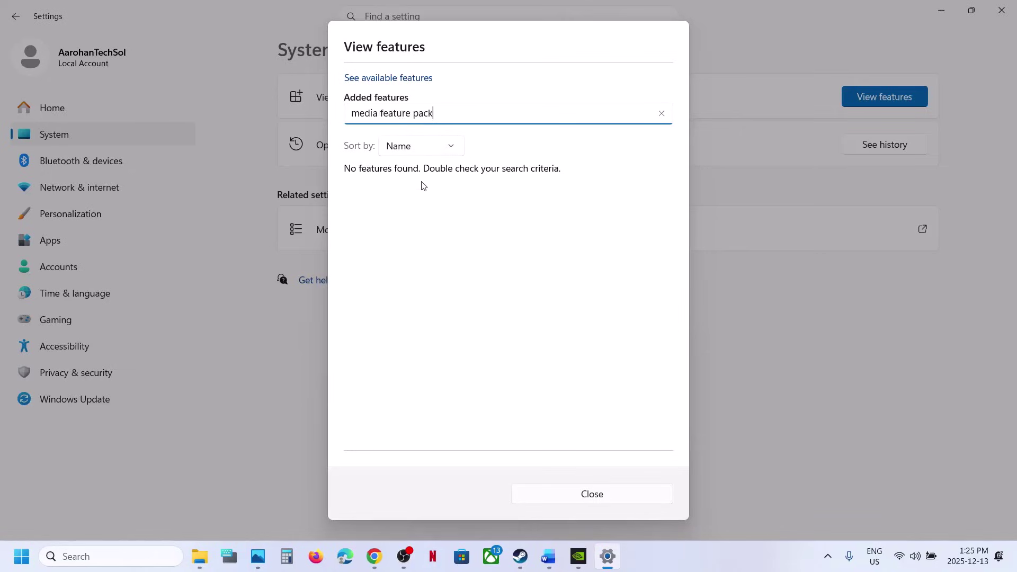
left_click(540, 492)
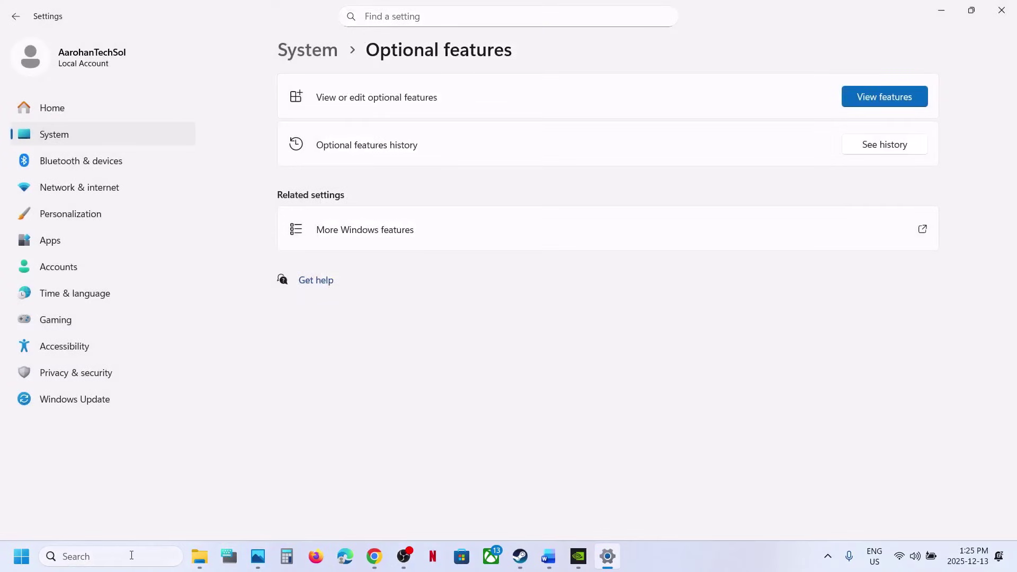
Step: Find and open Turn Windows features on or off, and confirm the dialog with Media Features enabled
left_click(125, 557)
type("turn windows features on c")
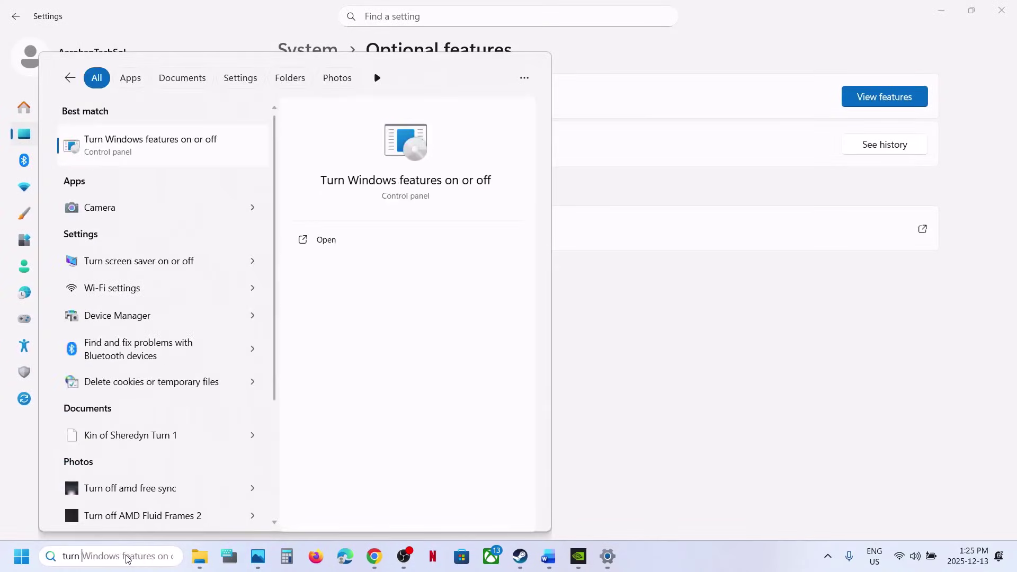
left_click(108, 152)
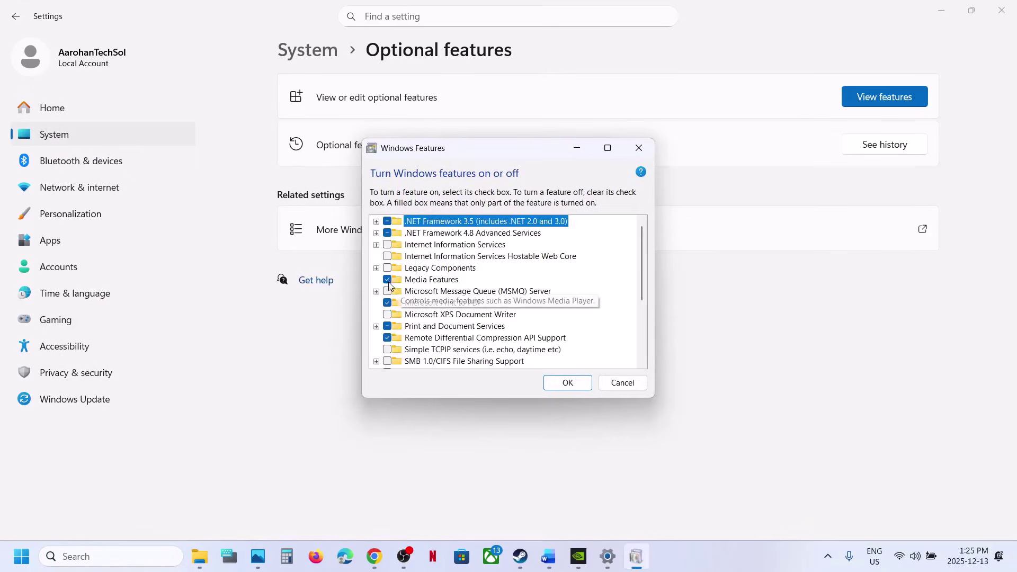
left_click(387, 279)
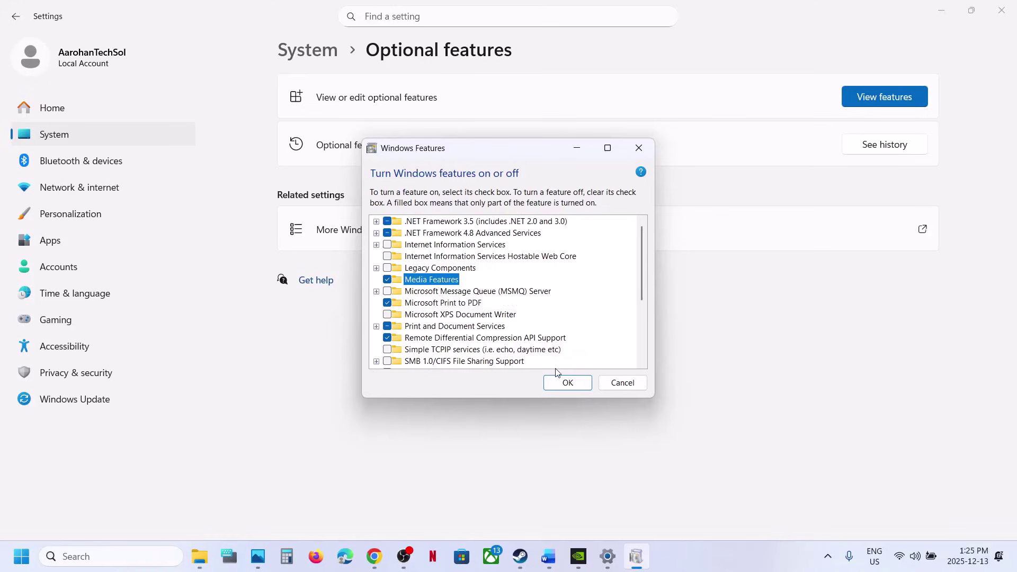
left_click(561, 383)
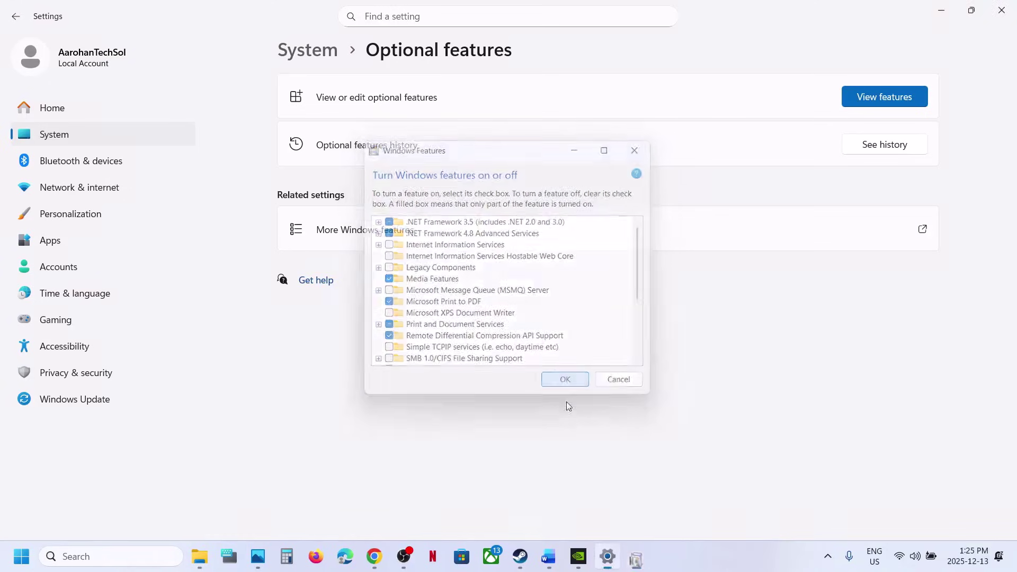
Step: Read Step 9 in the Word document about disabling frame gen, ray tracing/HDR and lowering graphics settings
left_click(550, 556)
scroll(377, 340, "down", 3)
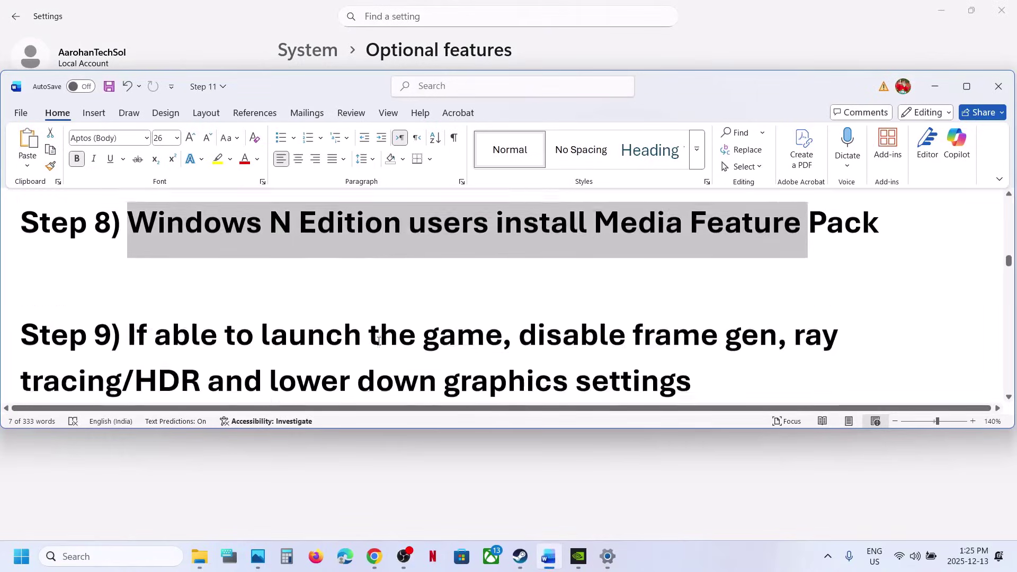
mouse_move(215, 286)
left_mouse_down()
mouse_move(842, 289)
mouse_move(306, 289)
mouse_move(137, 311)
mouse_move(200, 331)
mouse_move(640, 333)
left_mouse_up()
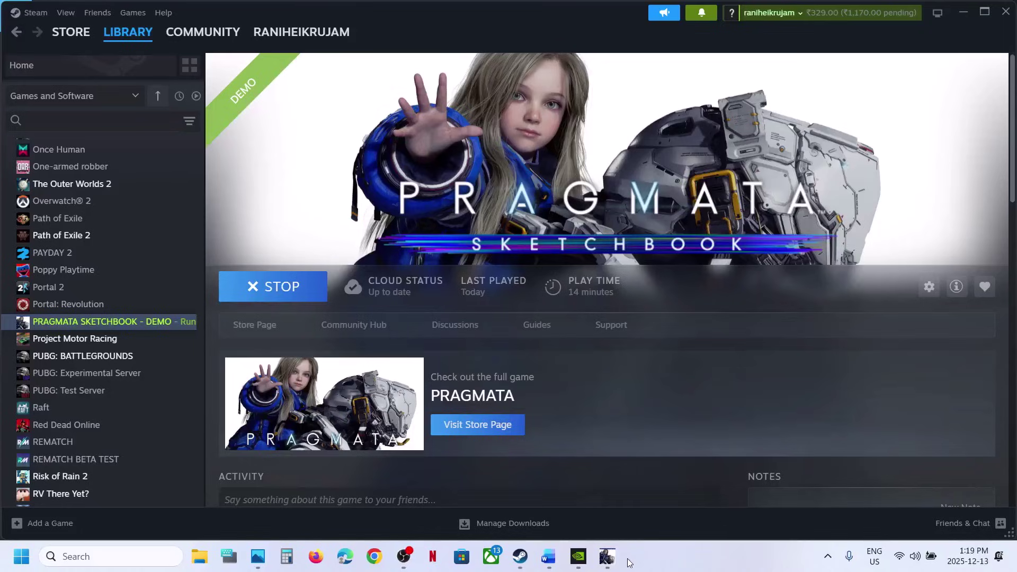
Step: Switch to the PRAGMATA SKETCHBOOK game window and turn HDR Mode off in its display options
left_click(616, 561)
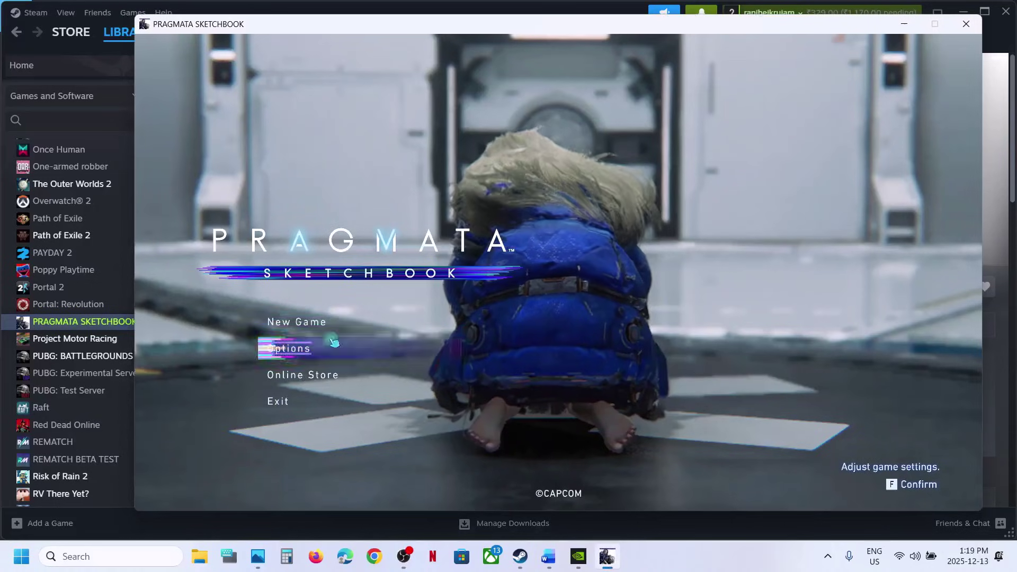
left_click(296, 359)
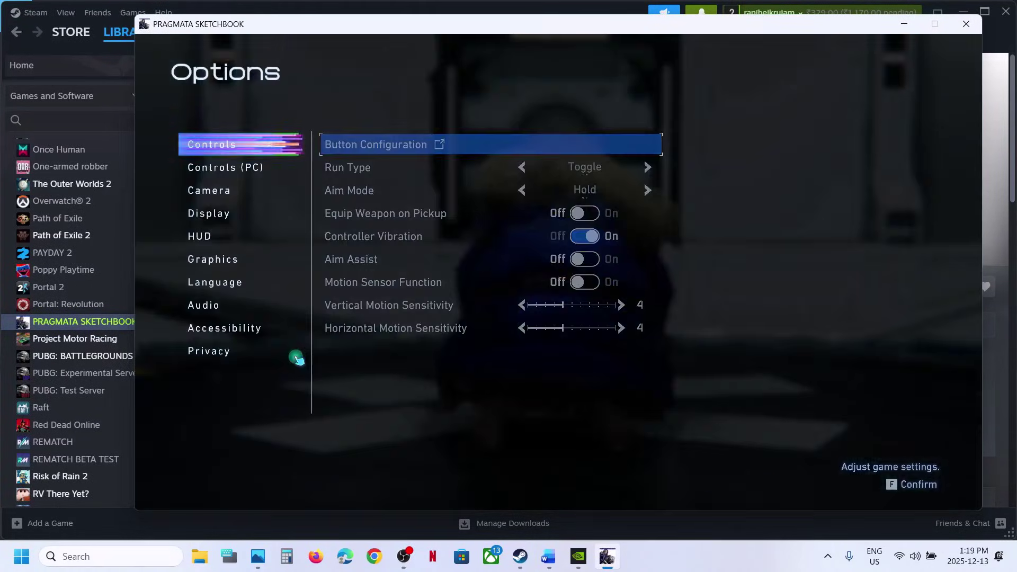
left_click(214, 214)
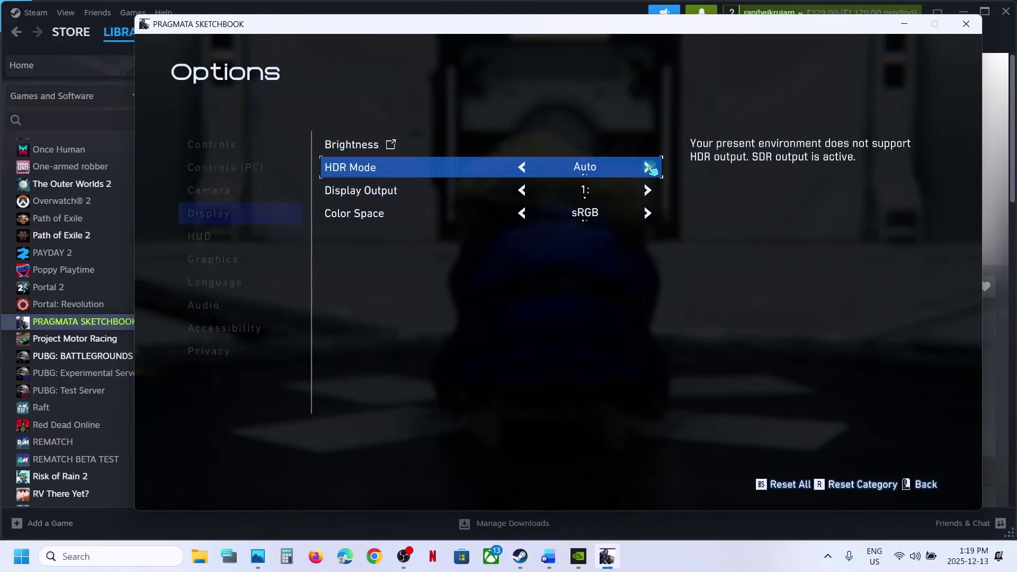
left_click(647, 167)
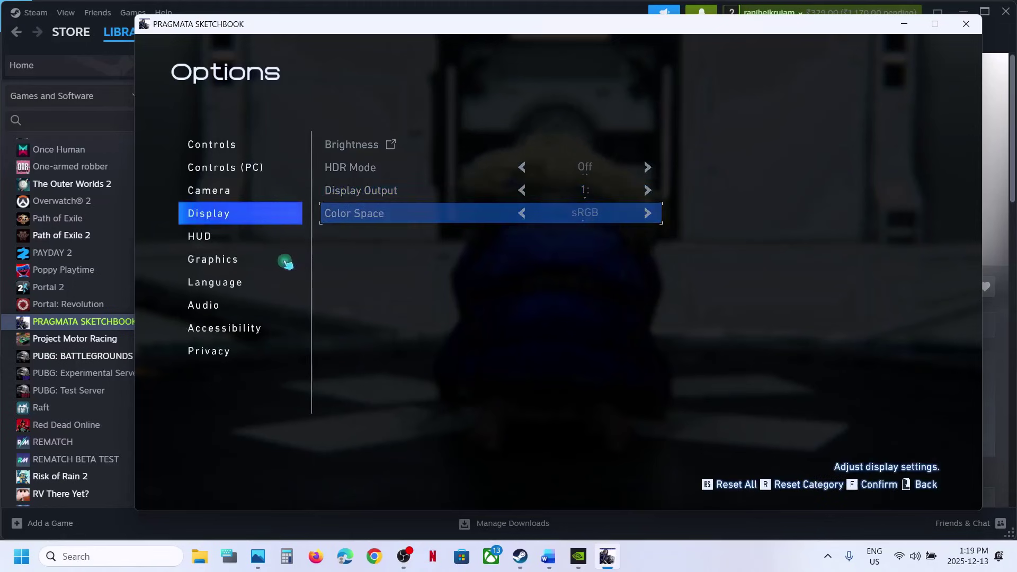
Step: Turn off Ray Tracing and Frame Generation in the game's graphics options
left_click(228, 263)
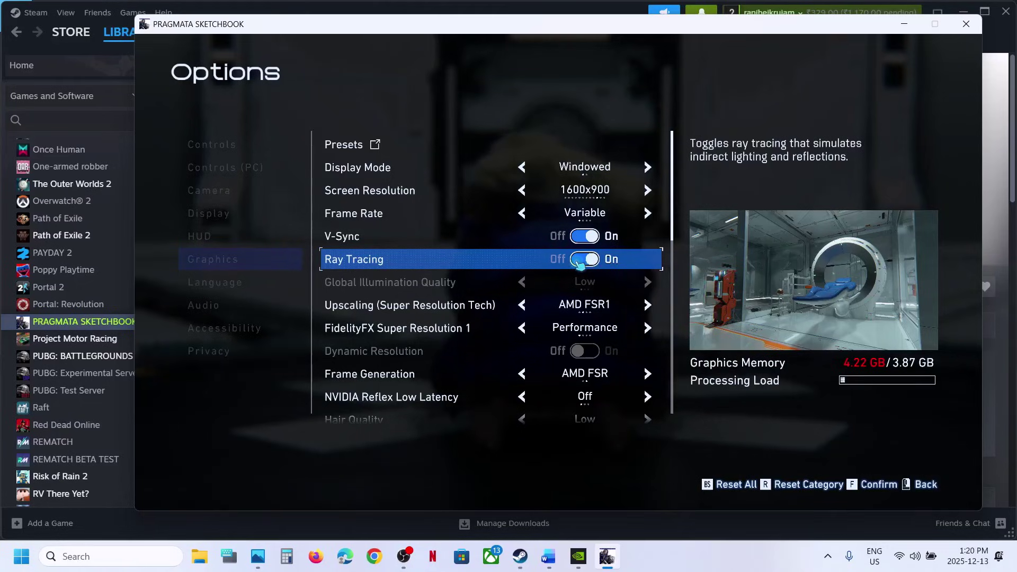
left_click(580, 259)
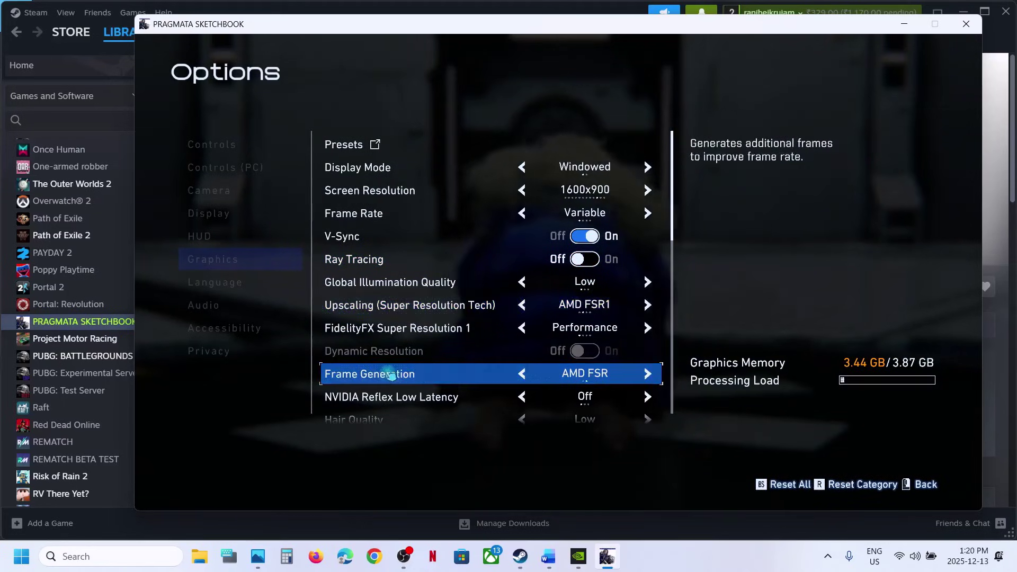
left_click(522, 375)
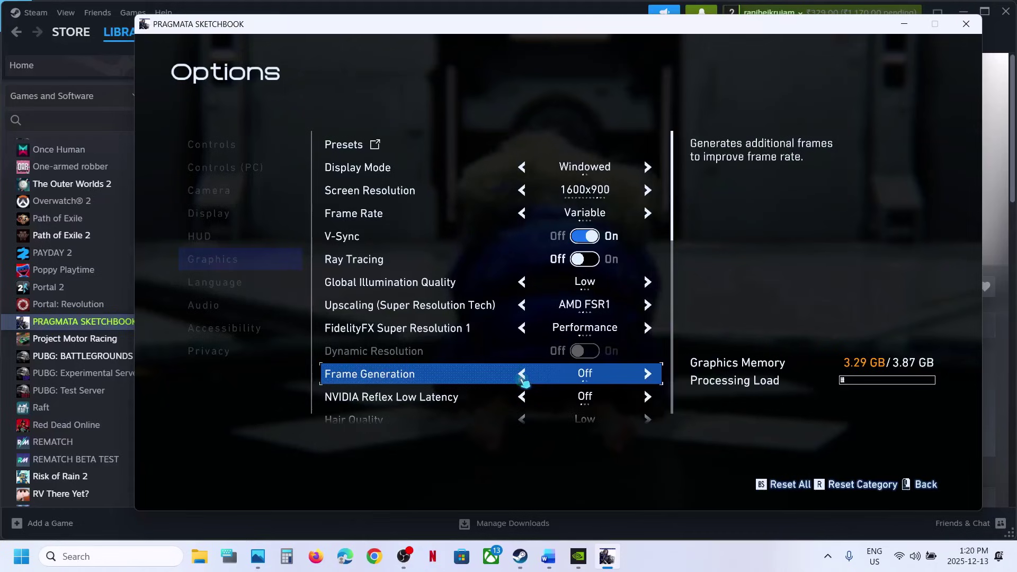
Step: Keep the screen resolution at 1600x900 after trying 1920x1080, and limit the frame rate to Max 60 FPS
left_click(649, 192)
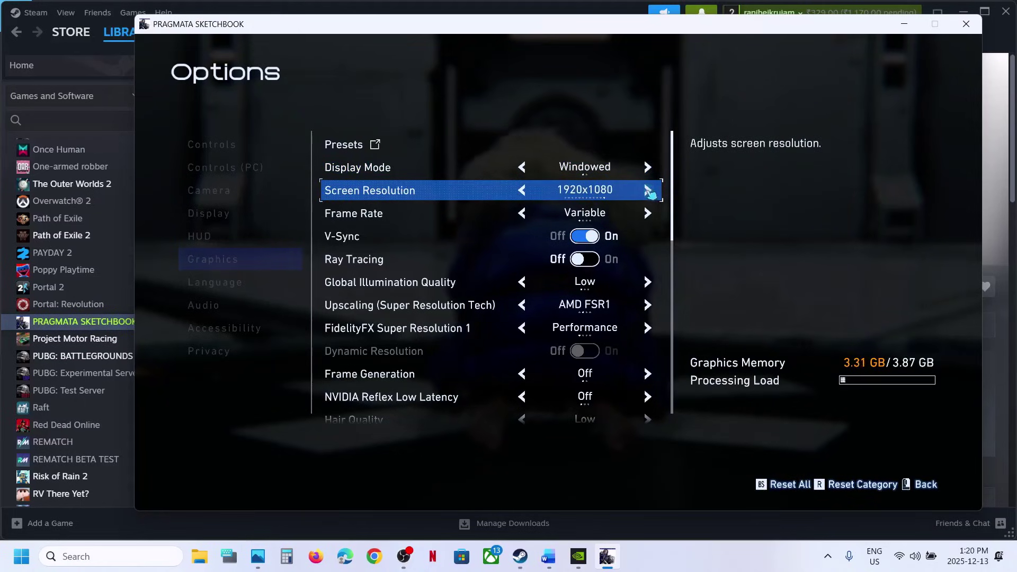
left_click(522, 191)
left_click(522, 192)
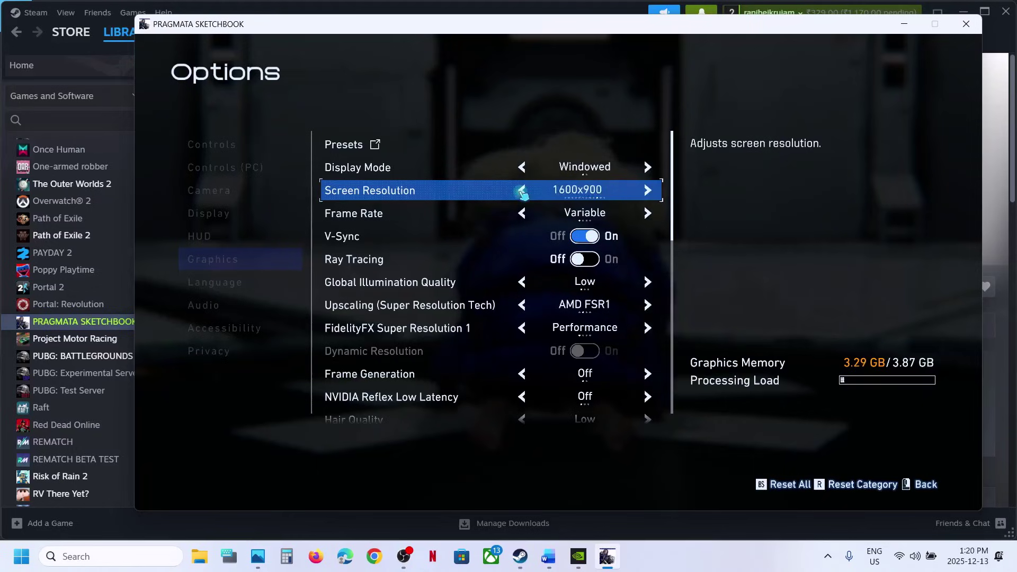
left_click(522, 191)
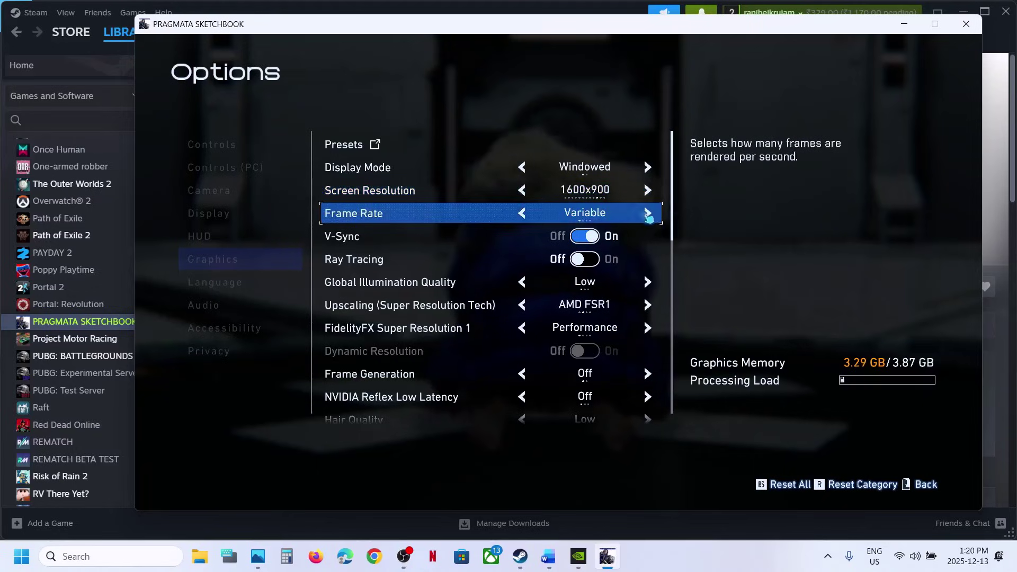
left_click(647, 213)
left_click(649, 214)
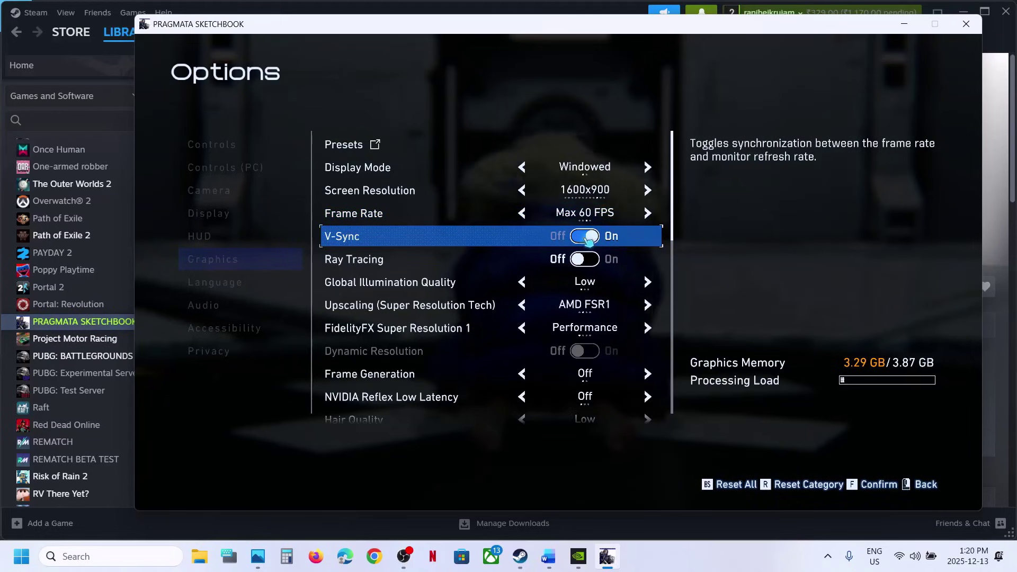
Step: Try Global Illumination Quality at High and return it to Low
left_click(522, 284)
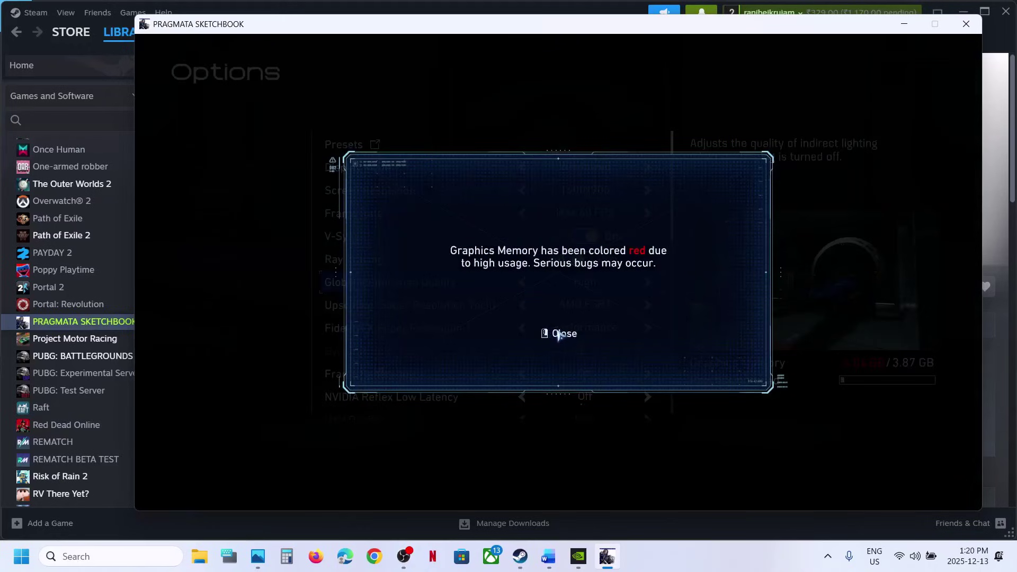
left_click(559, 334)
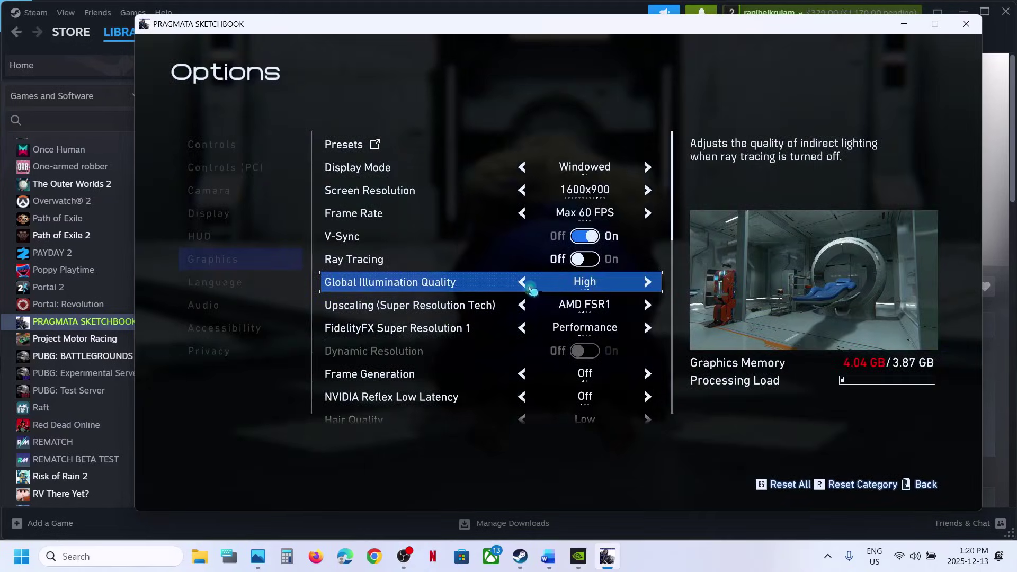
left_click(528, 285)
left_click(525, 284)
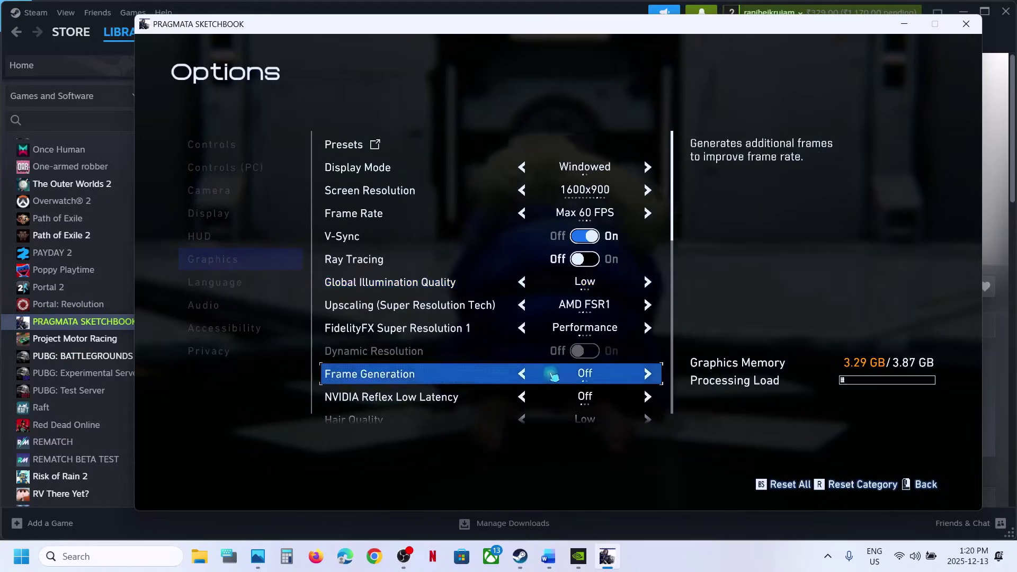
left_click(563, 401)
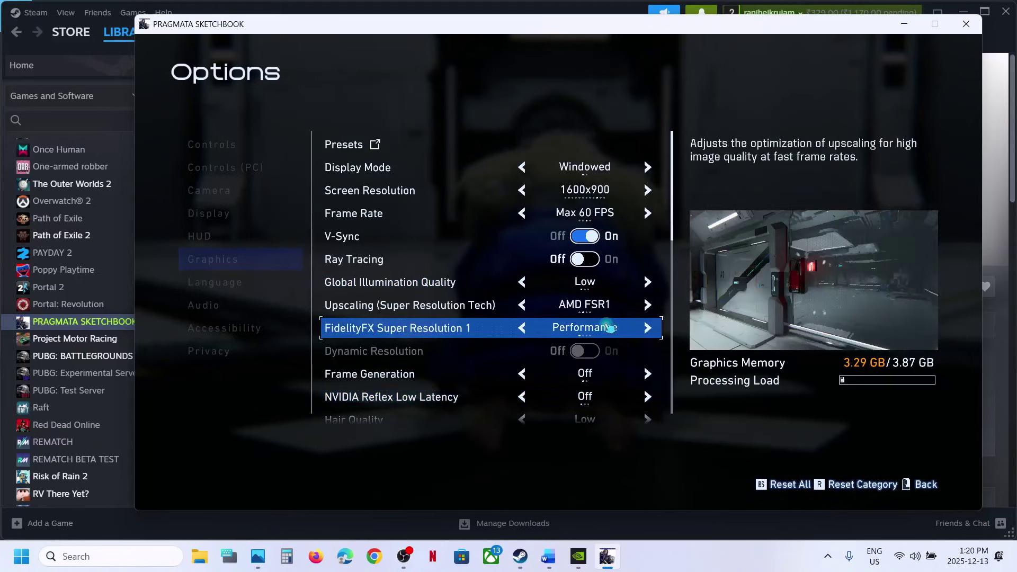
Step: Lower Texture Filtering to Medium (Trilinear)
scroll(609, 325, "down", 2)
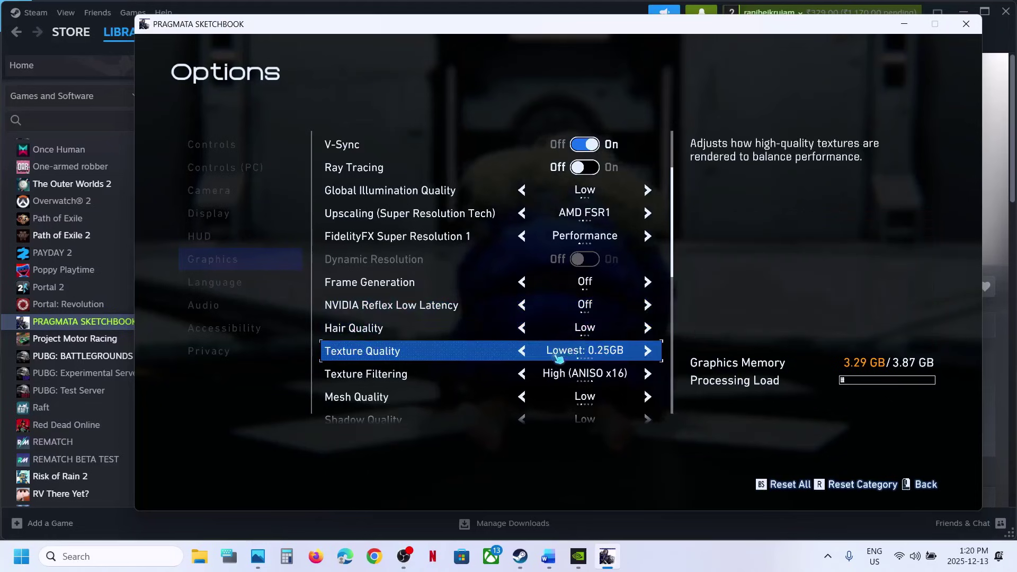
left_click(522, 374)
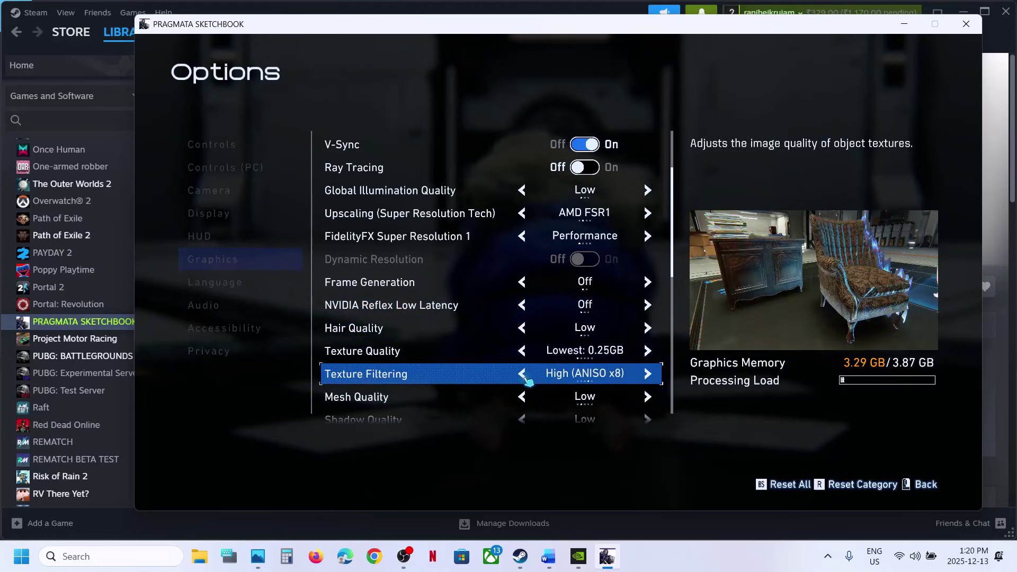
left_click(523, 374)
left_click(523, 374)
left_click(523, 374)
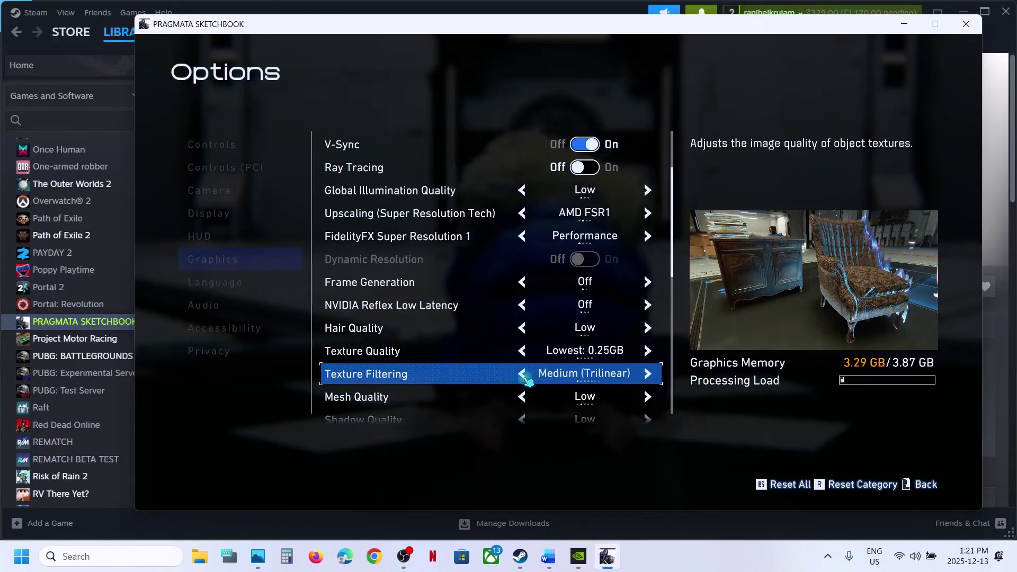
Step: Review the remaining graphics options from Shadow Quality down to Depth of Field, and leave the graphics settings
scroll(551, 375, "down", 2)
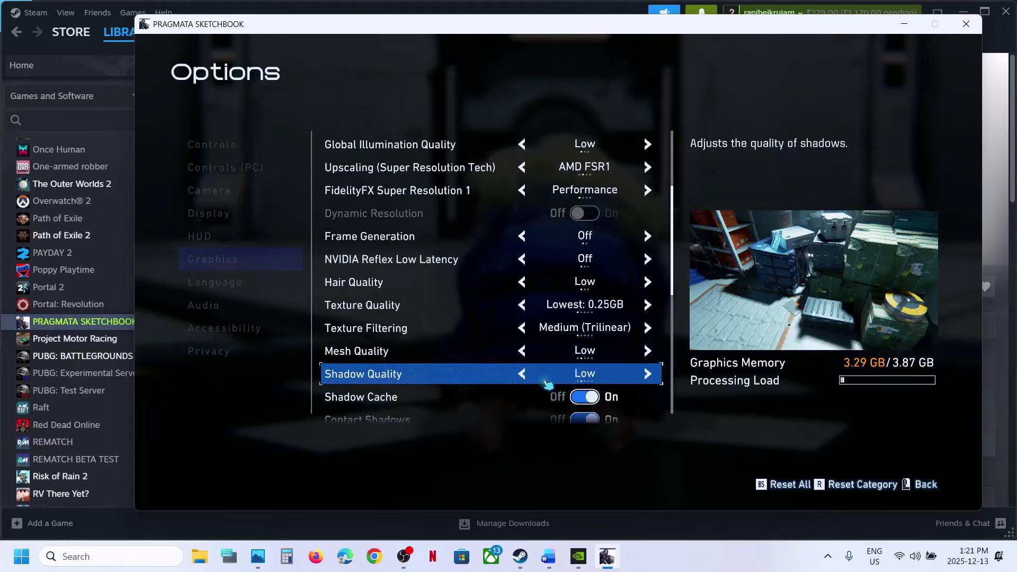
scroll(597, 377, "down", 3)
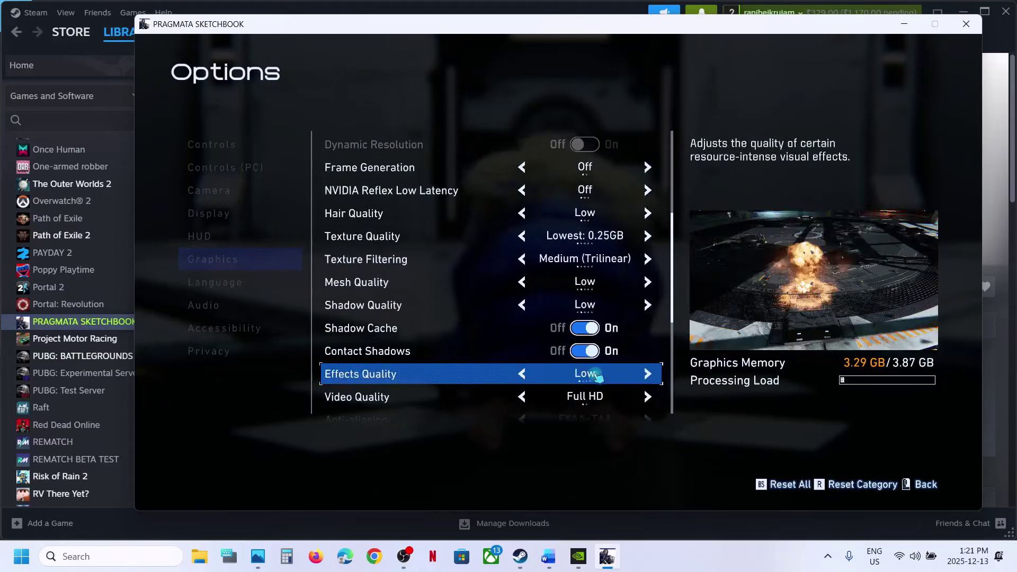
scroll(604, 384, "down", 1)
scroll(607, 389, "down", 4)
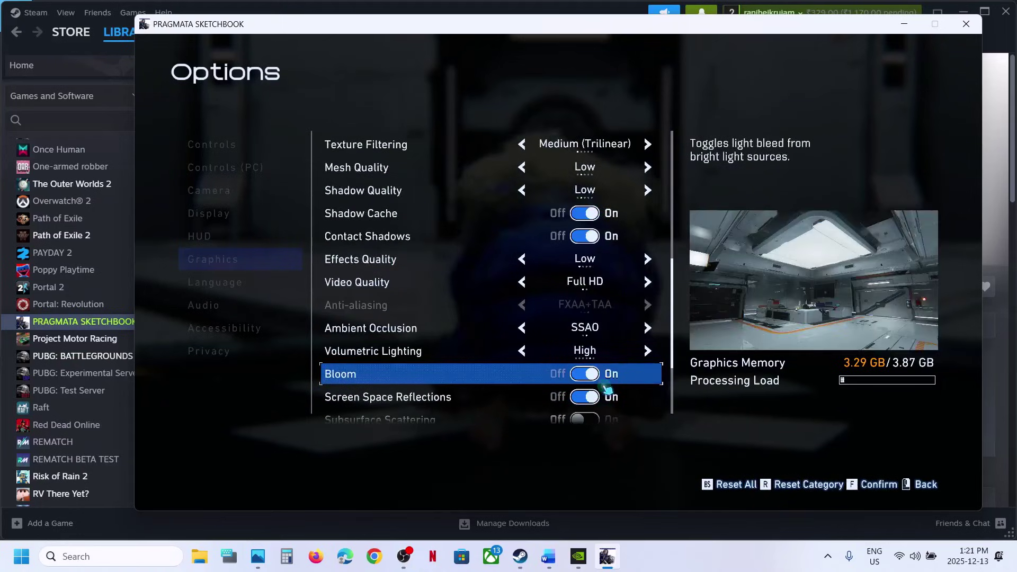
scroll(606, 389, "down", 5)
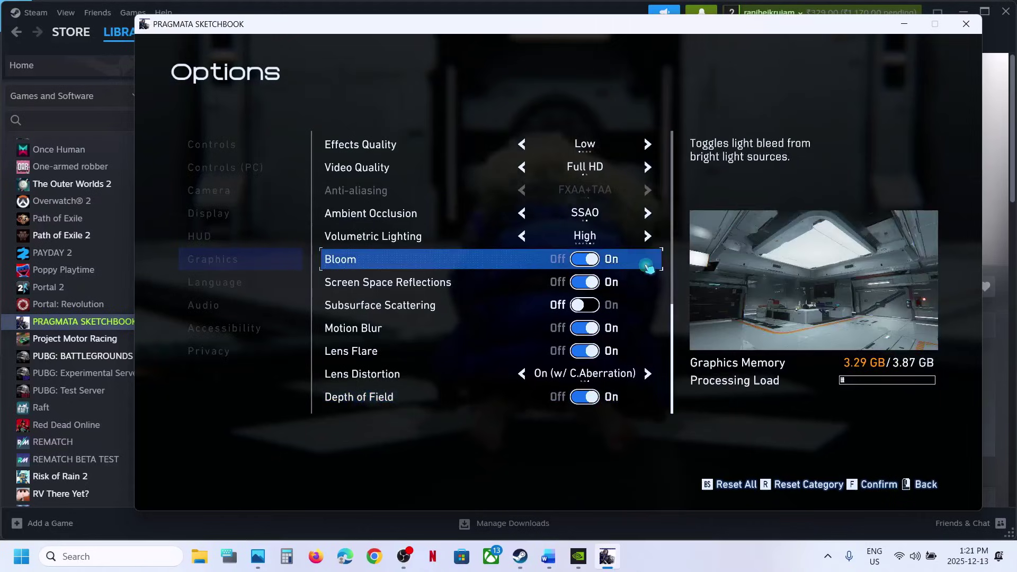
right_click(653, 263)
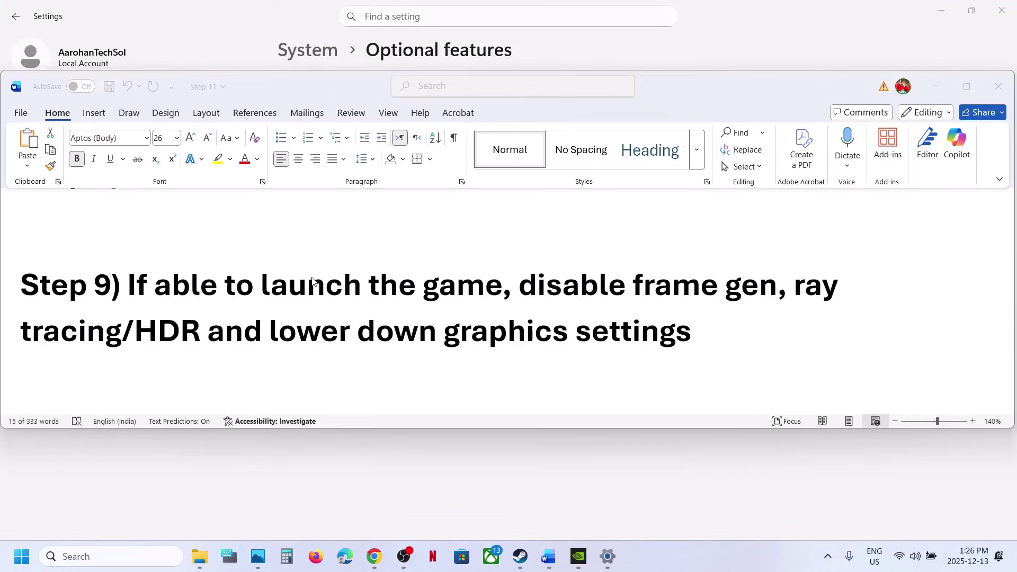
Step: Go to Step 10 in the Word document and open its NVIDIA driver download link
scroll(313, 281, "down", 5)
left_click(326, 312)
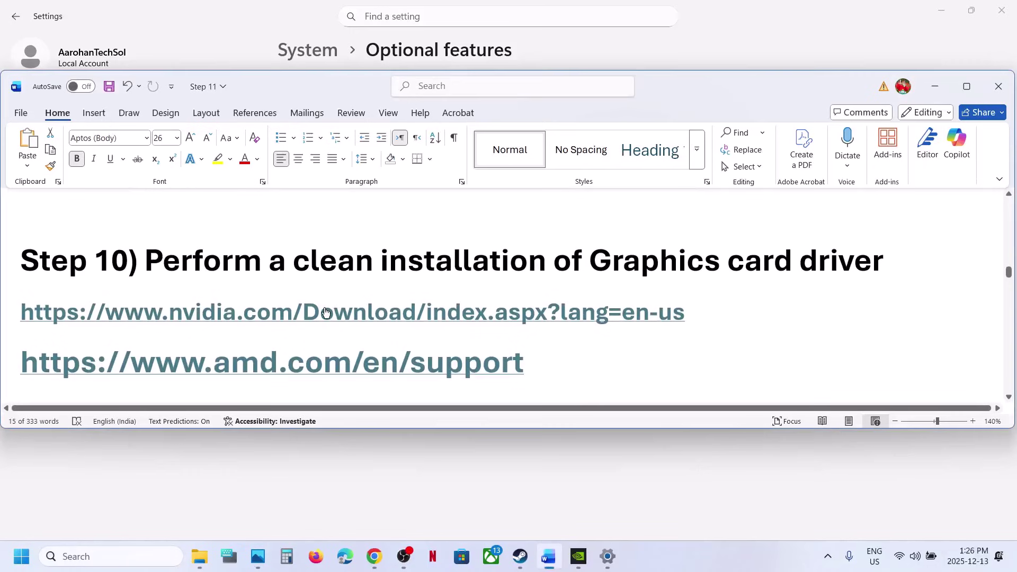
left_click(326, 313, "ctrl")
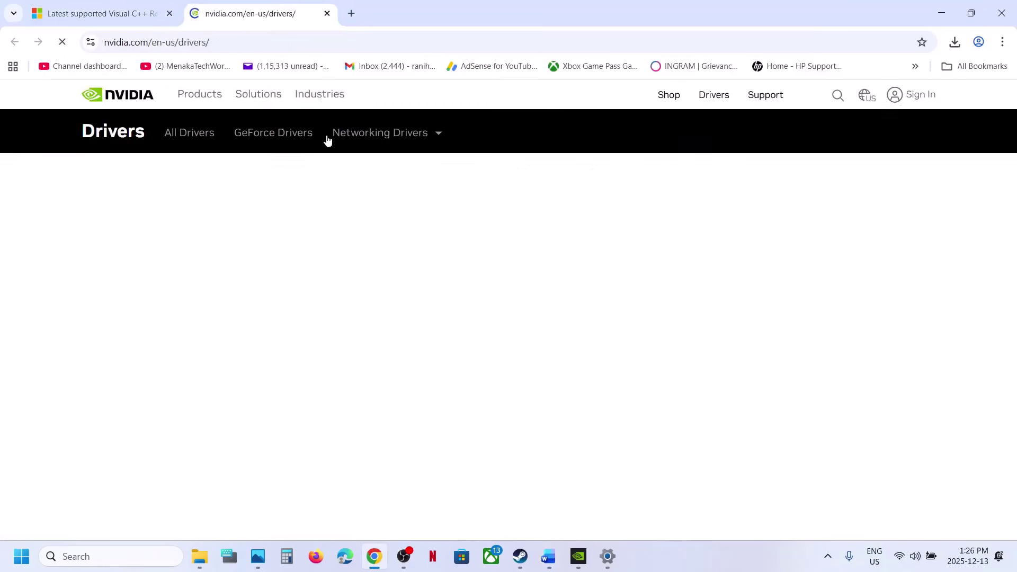
Step: Find the Windows 11 drivers for the GeForce RTX 3050 Laptop GPU and download GeForce Game Ready Driver 591.44
scroll(316, 315, "down", 3)
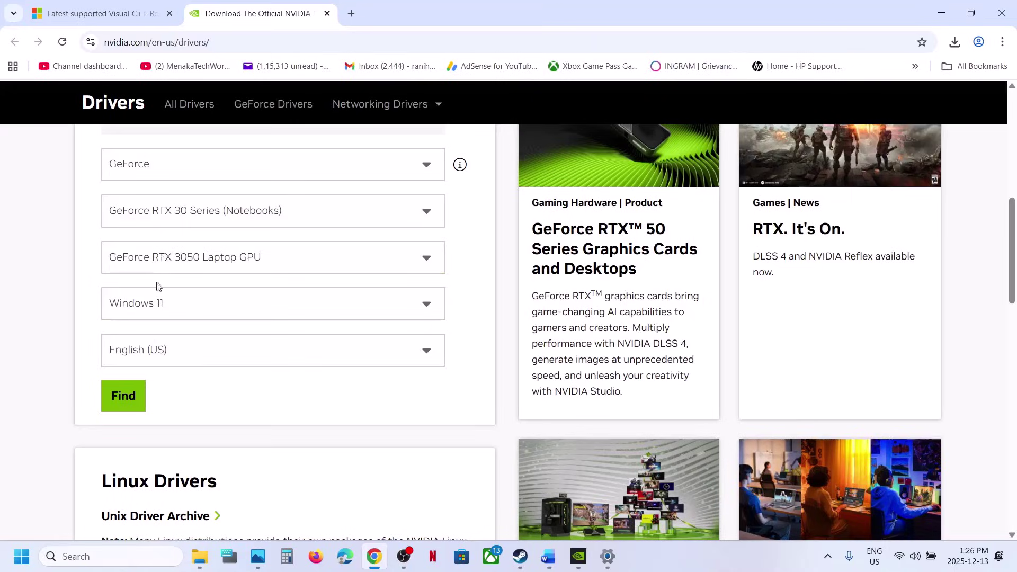
left_click(124, 407)
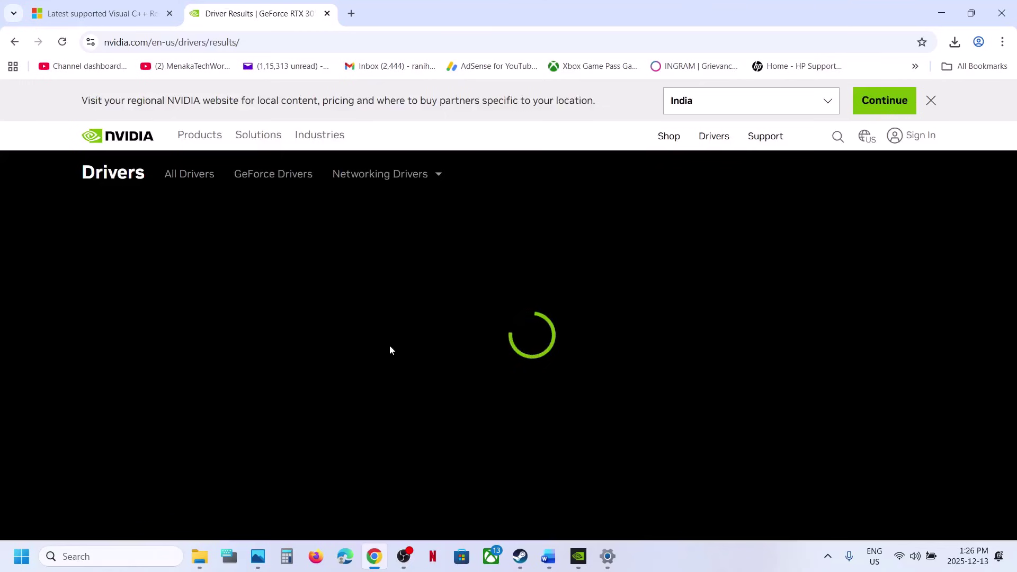
scroll(202, 256, "down", 4)
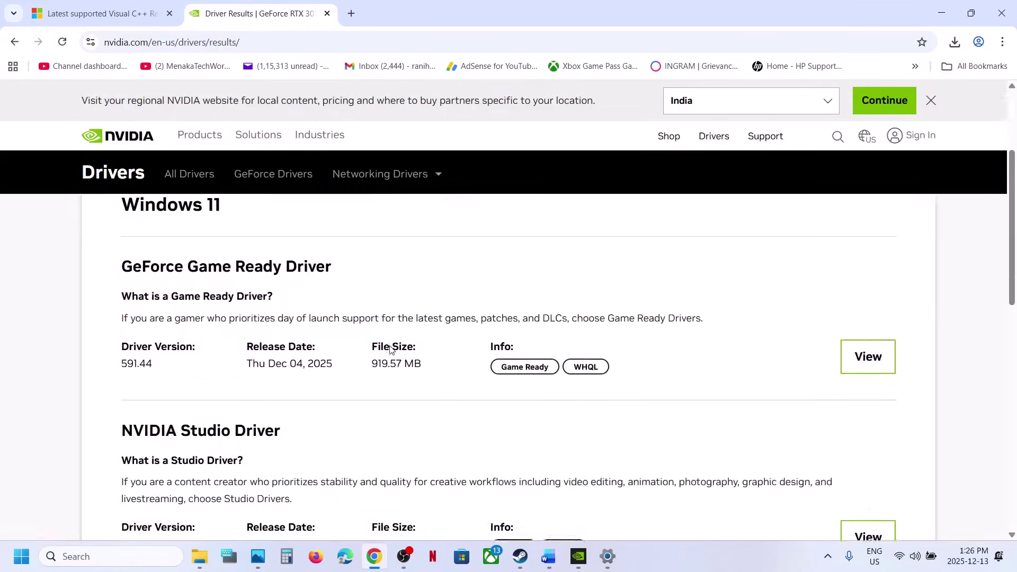
left_click(891, 289)
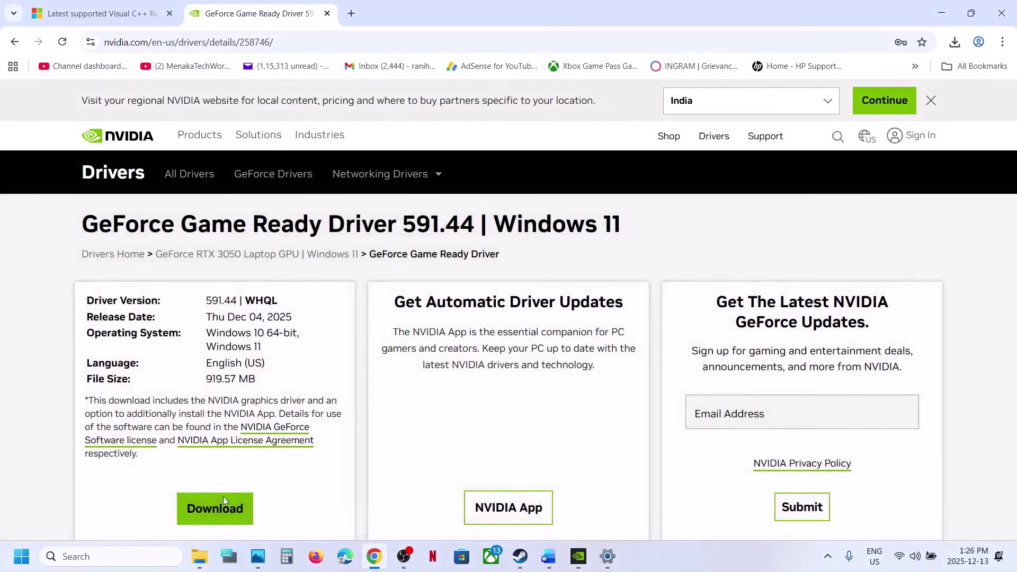
left_click(217, 506)
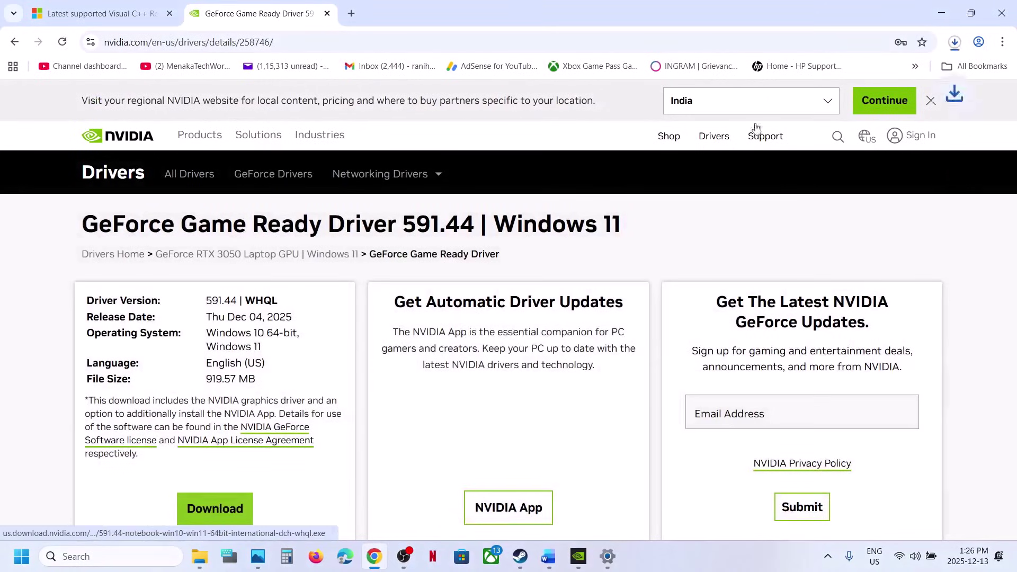
left_click(954, 45)
left_click(666, 249)
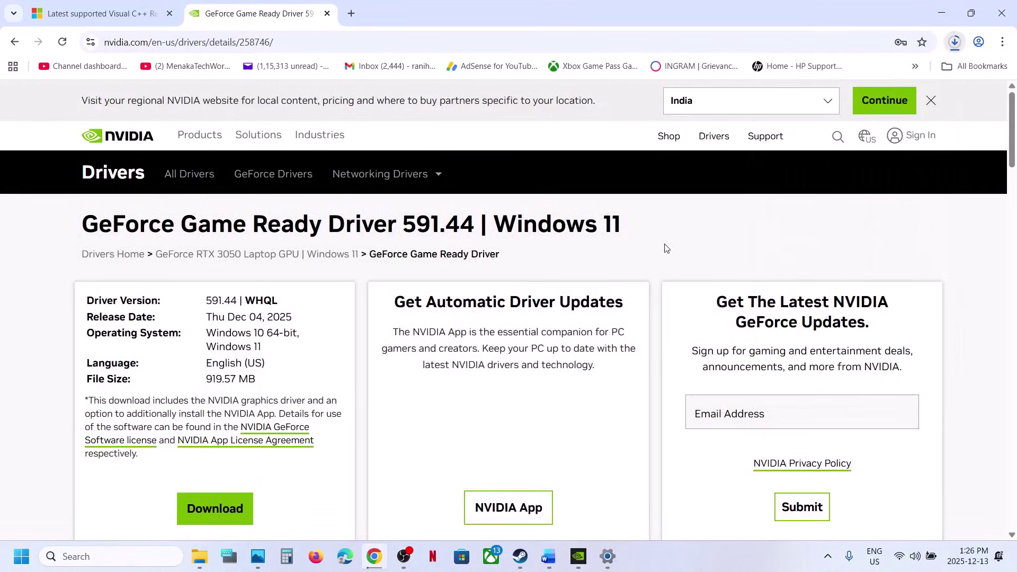
Step: In the NVIDIA installer, accept the licence for the driver and NVIDIA App, choose Custom (Advanced) and enable a clean installation
left_click(580, 555)
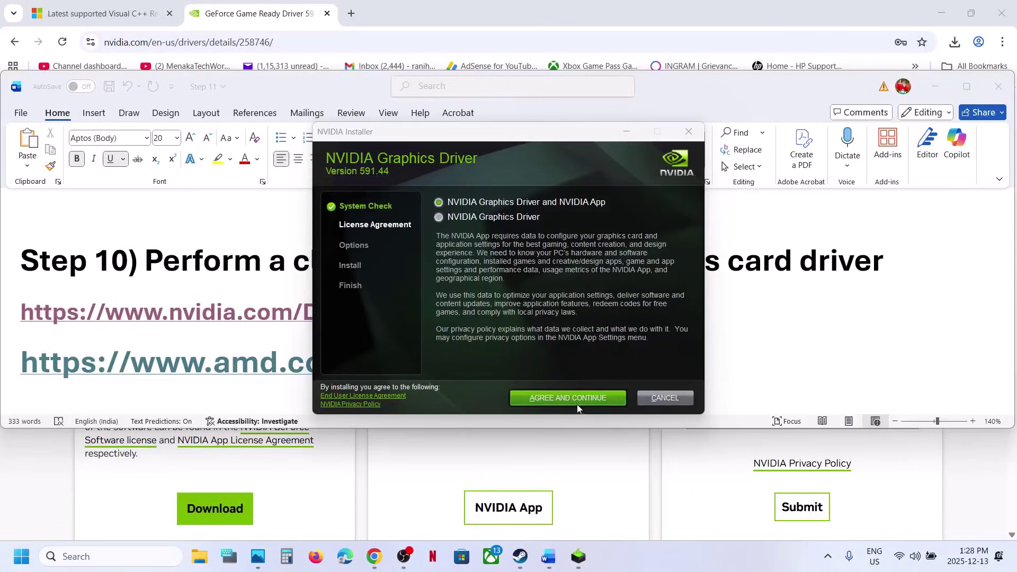
left_click(577, 403)
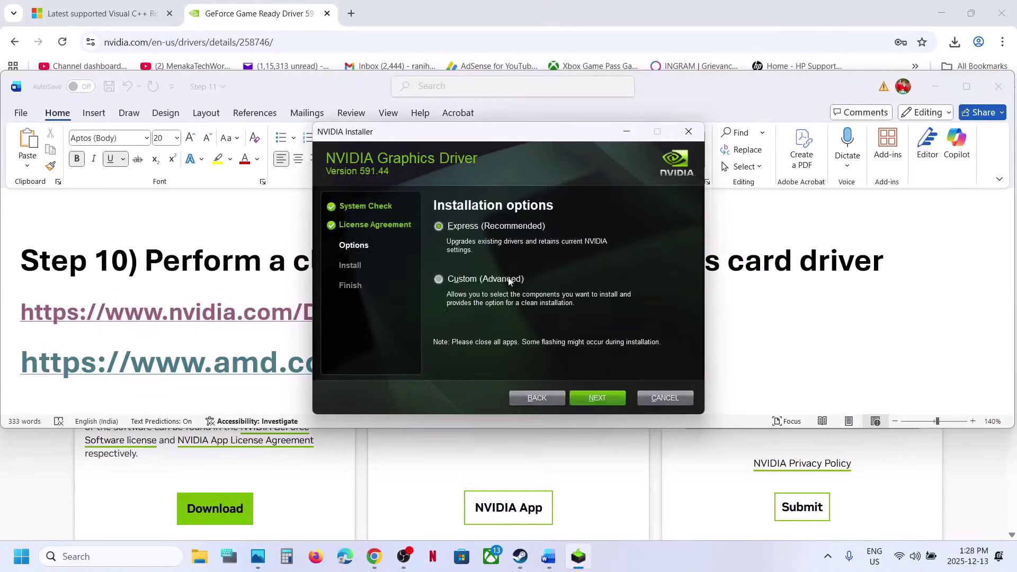
left_click(440, 279)
left_click(618, 403)
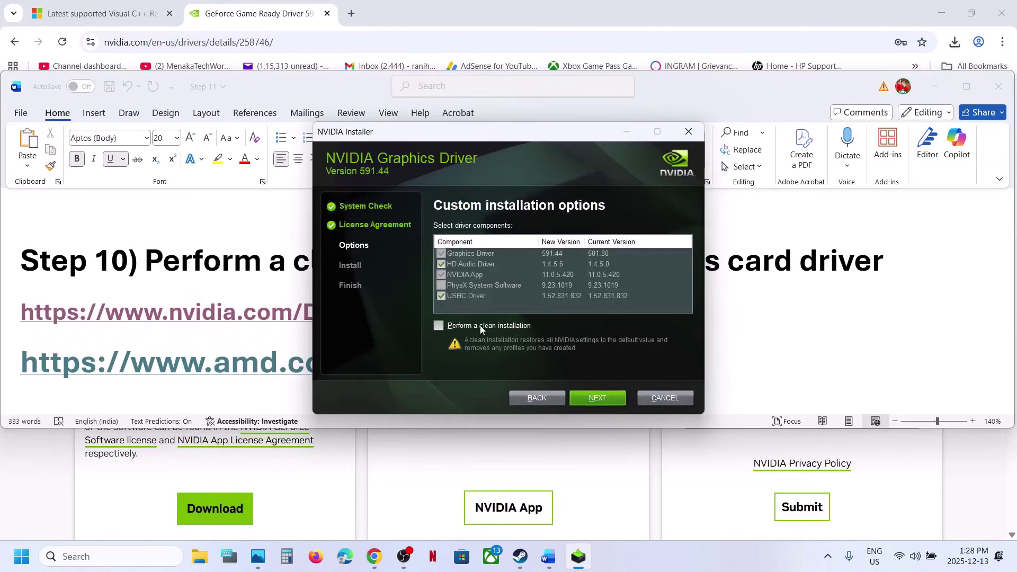
left_click(439, 325)
left_click(460, 465)
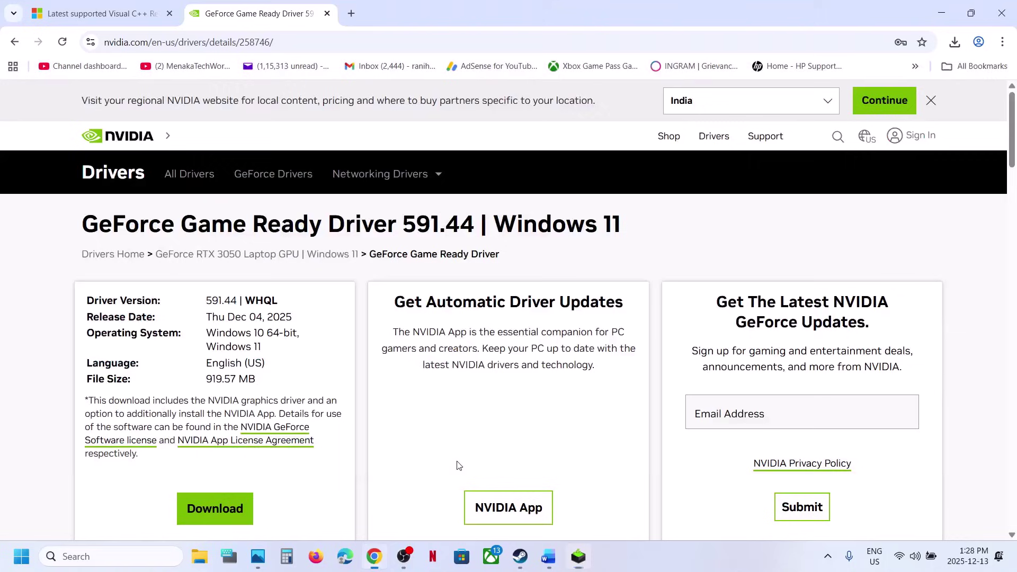
Step: Bring up the Windows restart option without choosing it, and open the AMD support link from Step 10 in the Word document
left_click(23, 557)
left_click(385, 511)
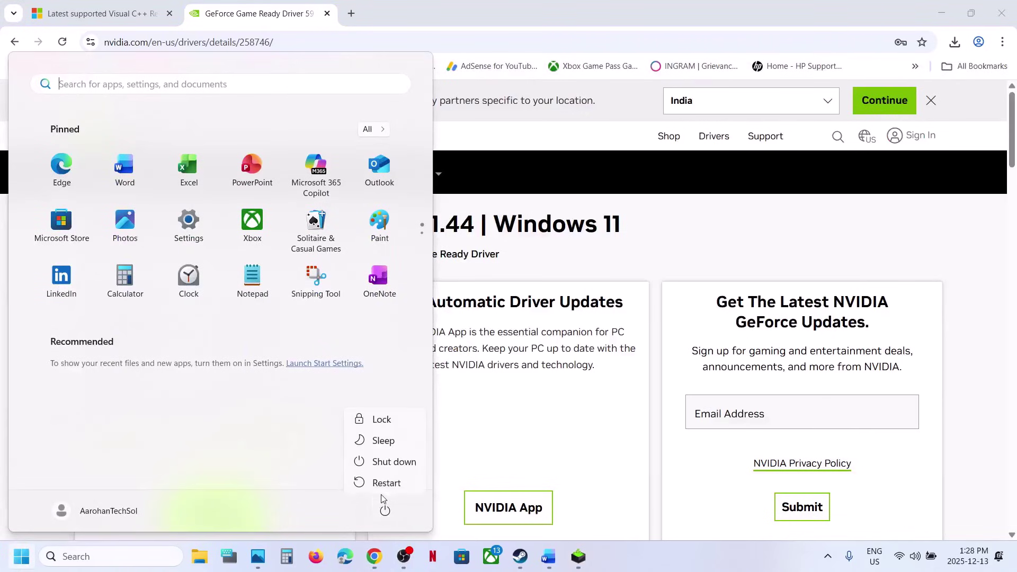
left_click(549, 562)
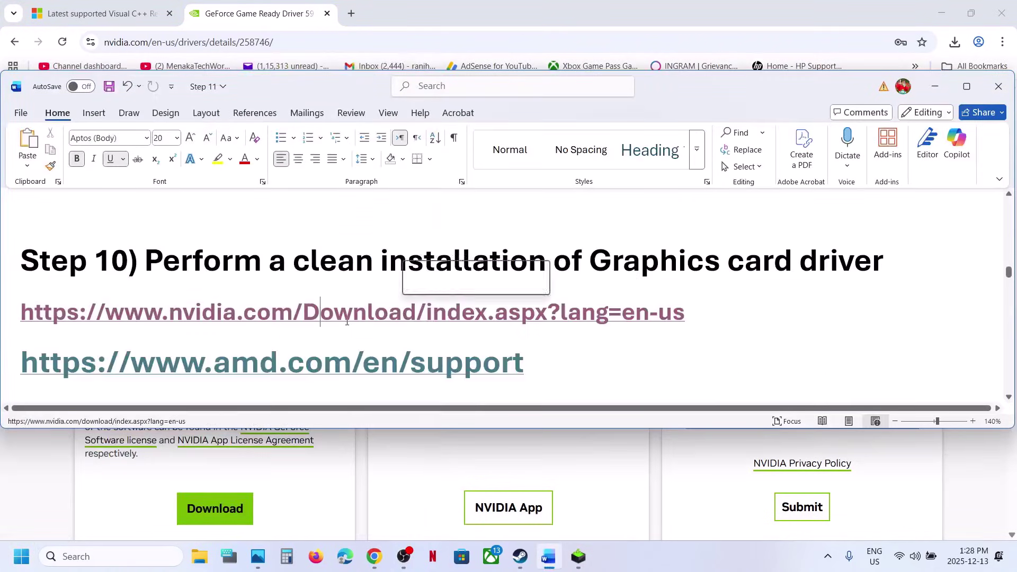
scroll(264, 328, "down", 1)
left_click(264, 329, "ctrl")
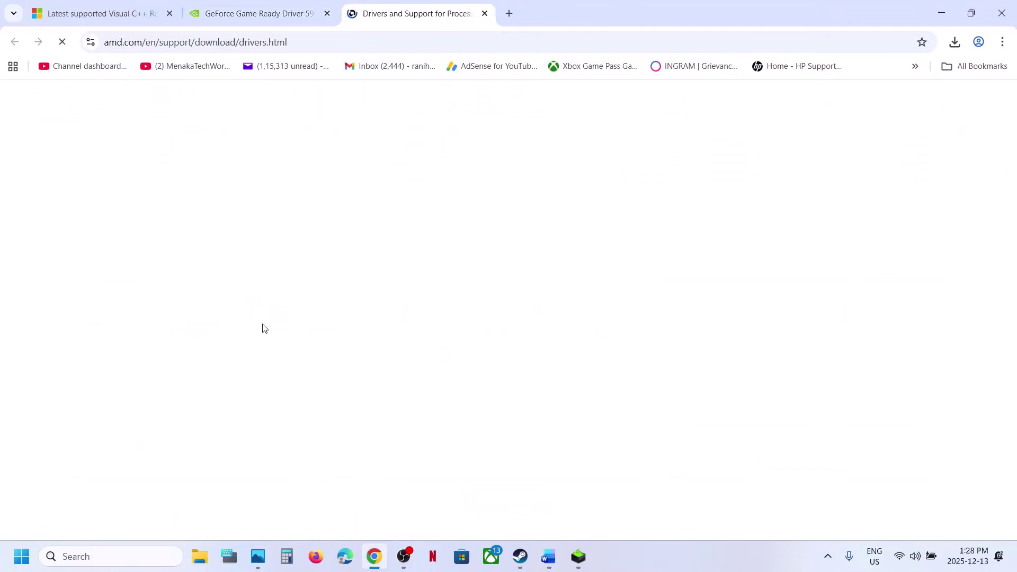
Step: Browse AMD products for Graphics, Radeon RX, Radeon RX 9000 Series, AMD Radeon RX 9070 XT and submit the selection
scroll(170, 390, "down", 6)
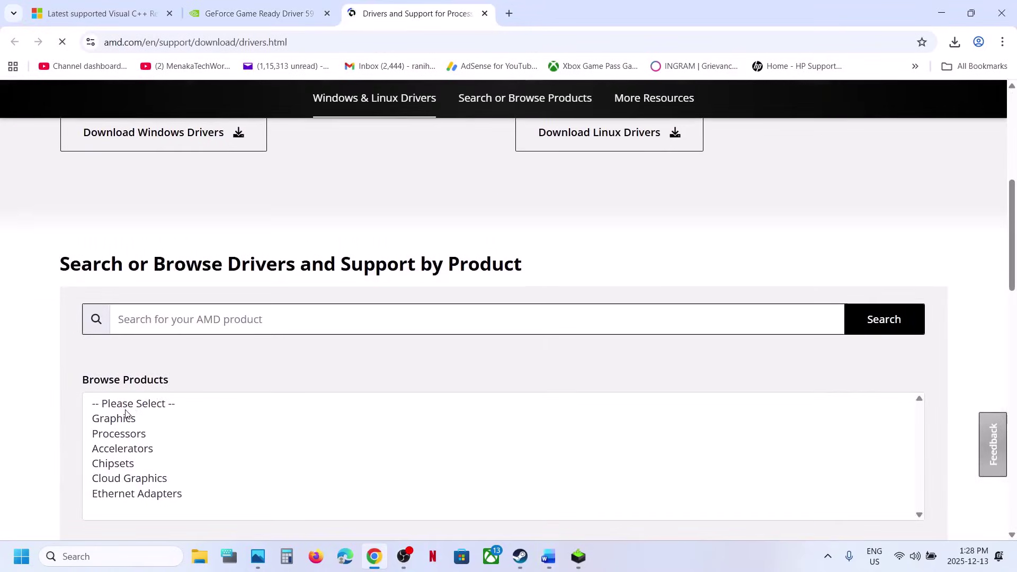
left_click(127, 418)
scroll(137, 300, "down", 3)
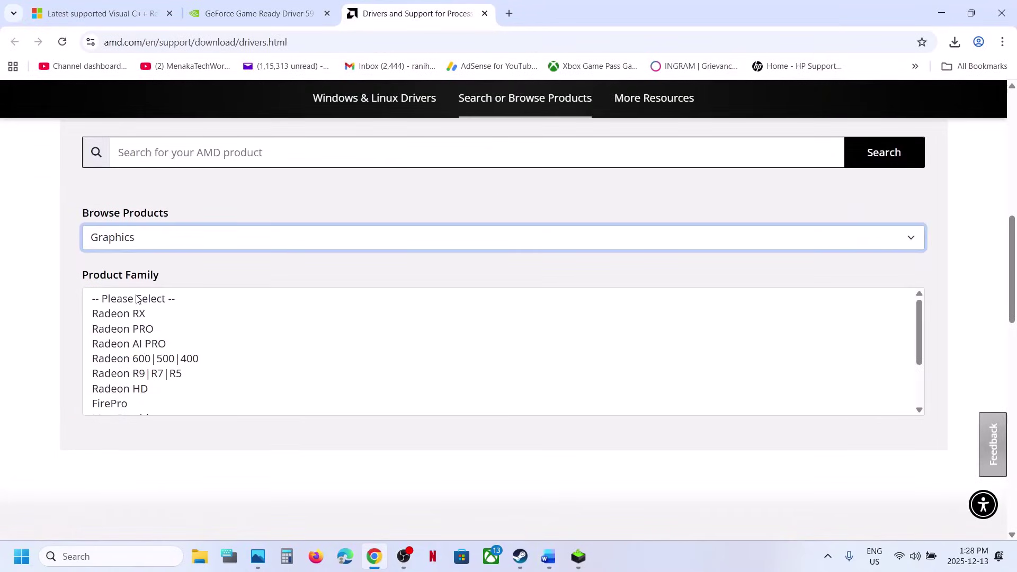
left_click(137, 313)
left_click(157, 376)
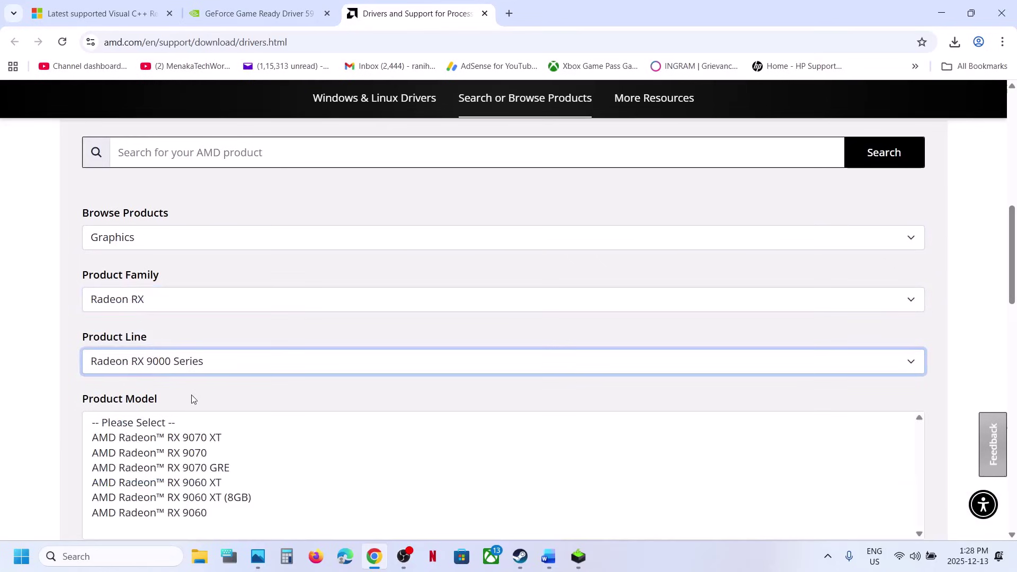
left_click(177, 444)
scroll(177, 447, "down", 2)
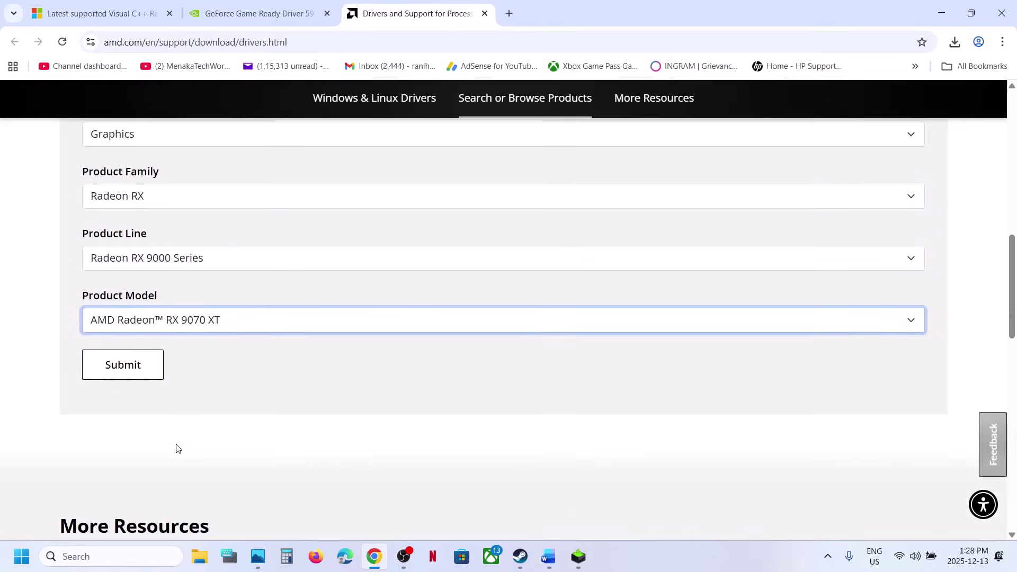
left_click(133, 365)
Step: Expand the Windows 11 - 64-Bit Edition drivers and highlight the AMD Software: Adrenalin Edition 25.12.1 entry
left_click(132, 364)
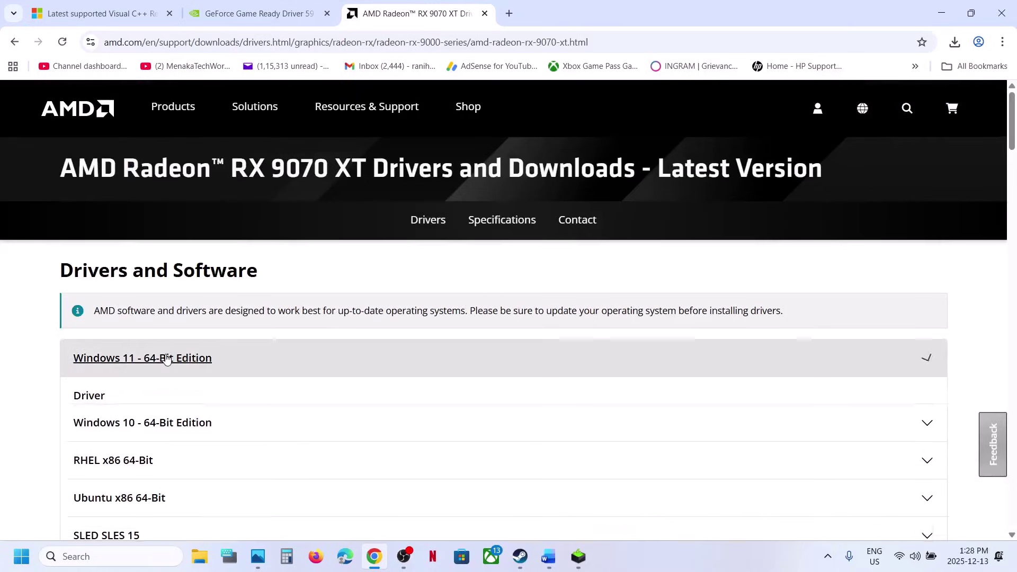
scroll(222, 413, "down", 3)
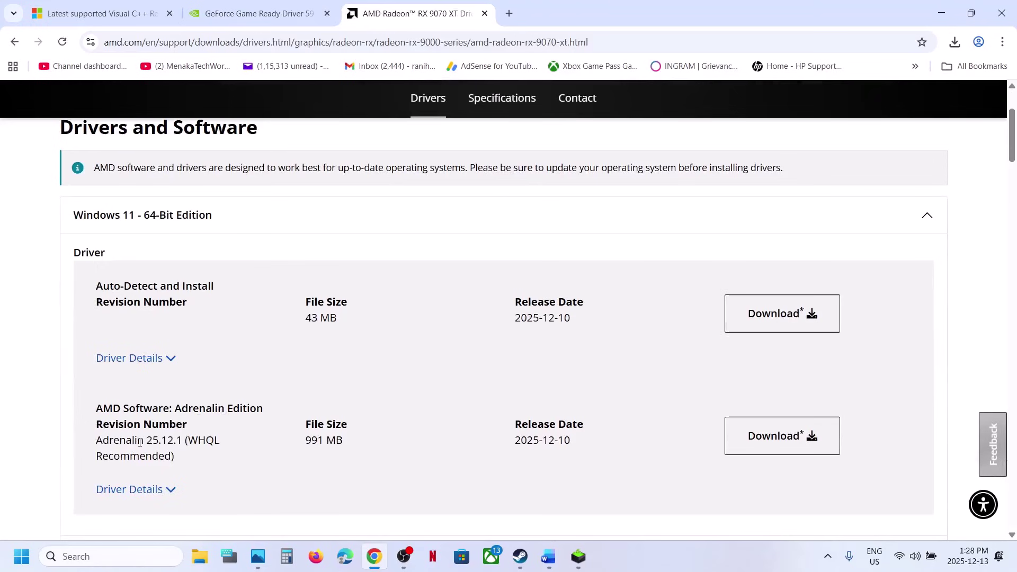
left_click_drag(141, 442, 347, 446)
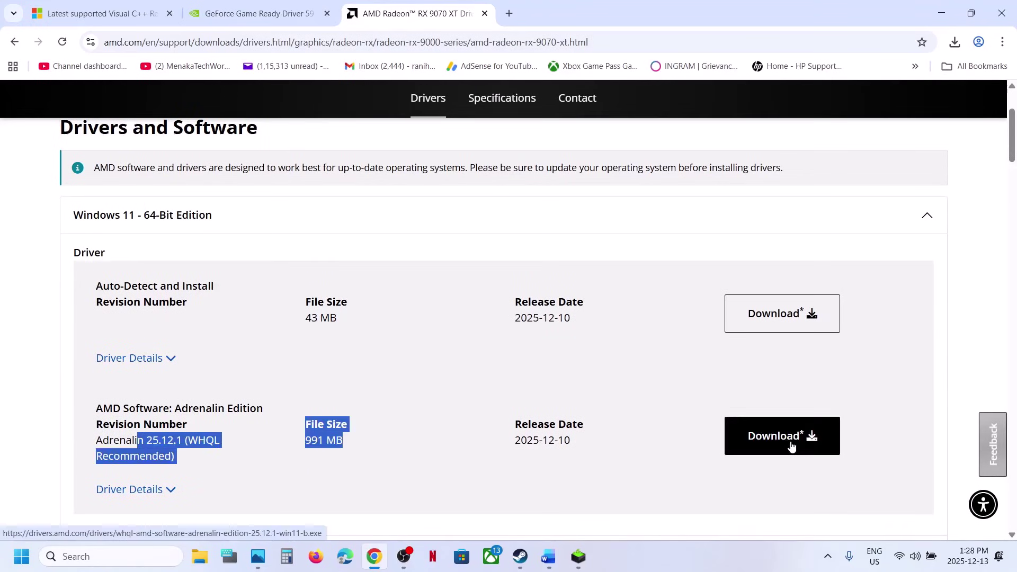
Step: Go to Step 11 in the Word document, copy the word "graphics" and use it to find and open Windows Graphics settings
left_click(551, 560)
scroll(301, 363, "down", 3)
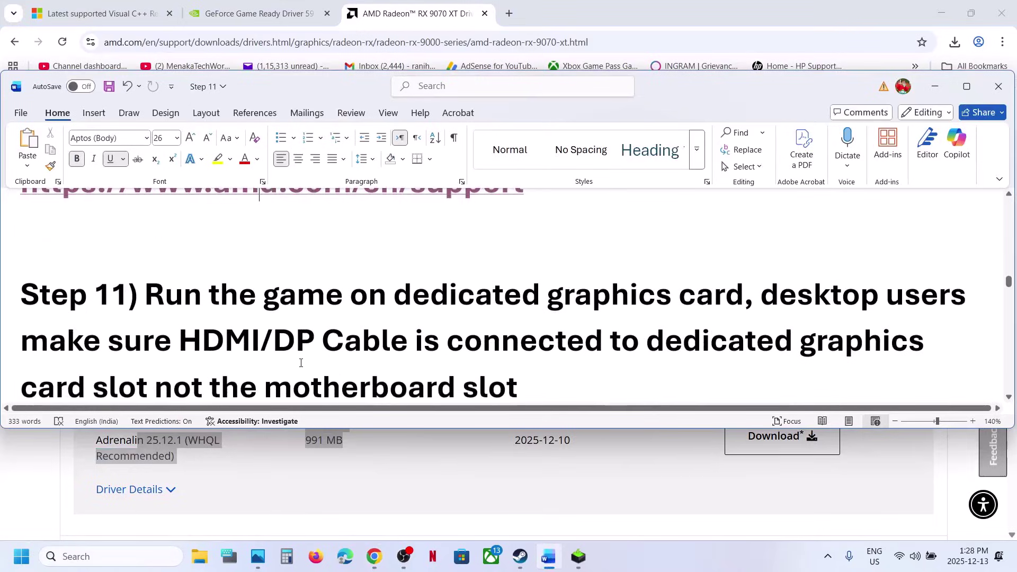
double_click(577, 297)
key("ctrl+c")
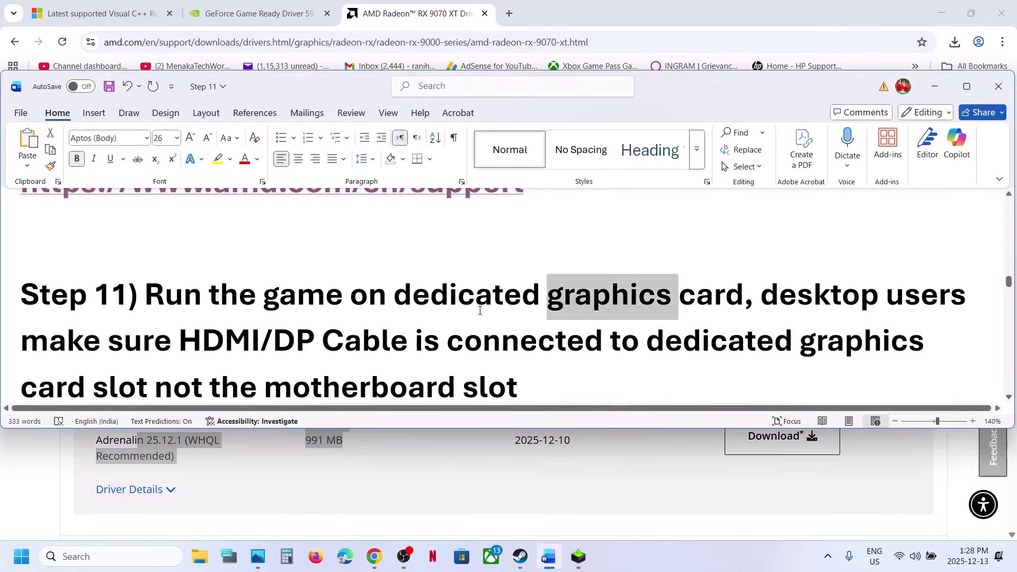
left_click(91, 570)
key("ctrl+v")
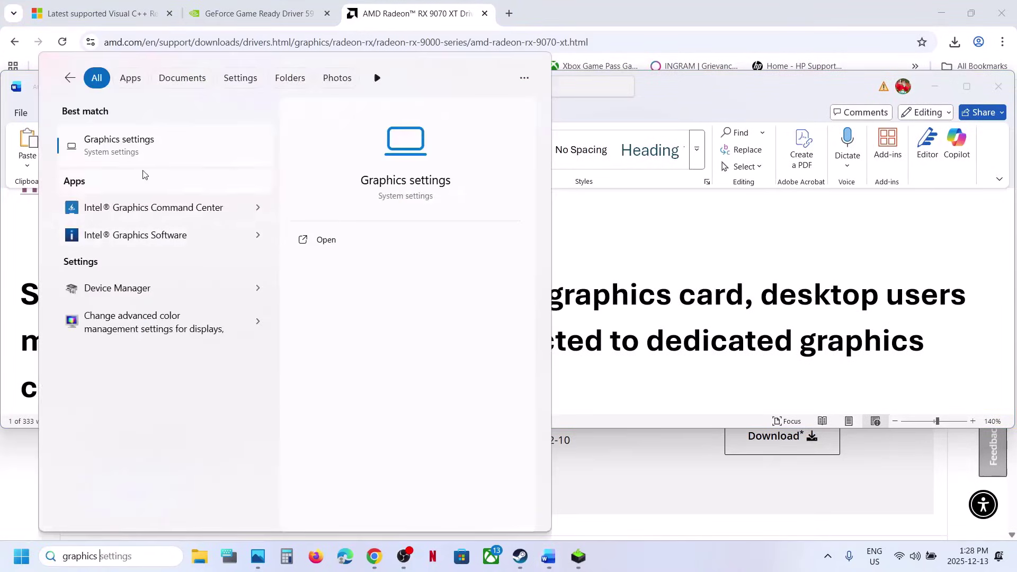
left_click(131, 151)
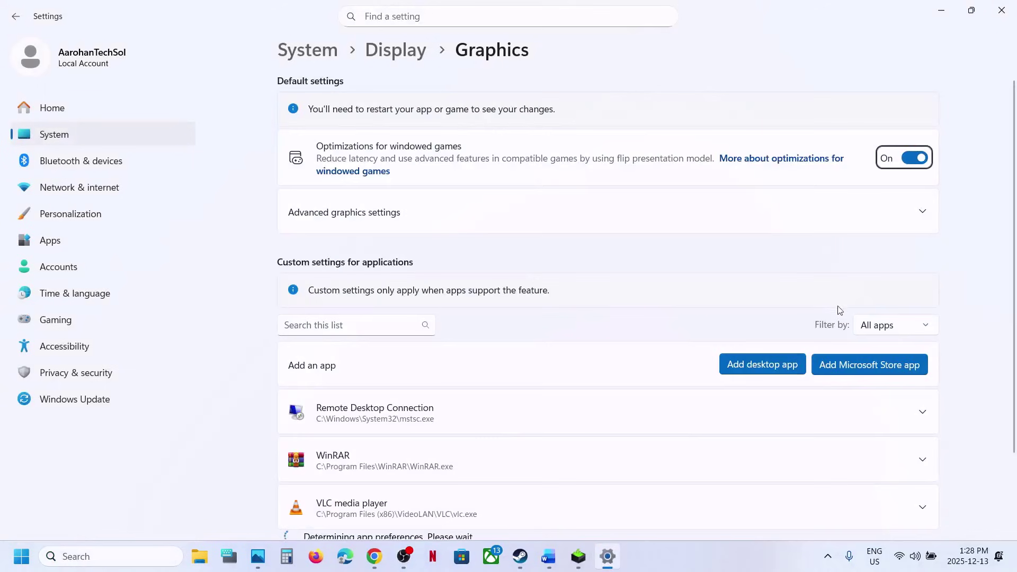
Step: Add the desktop app PRAGMATA_SKETCHBOOK from Steam's steamapps\common\PRAGMATA SKETCHBOOK folder to the custom graphics settings
left_click(771, 365)
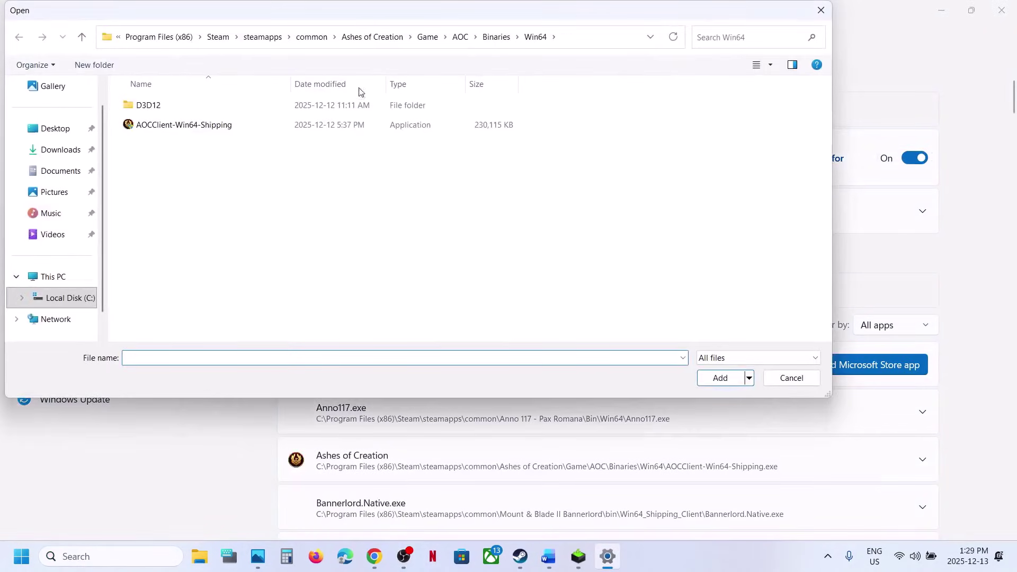
left_click(312, 37)
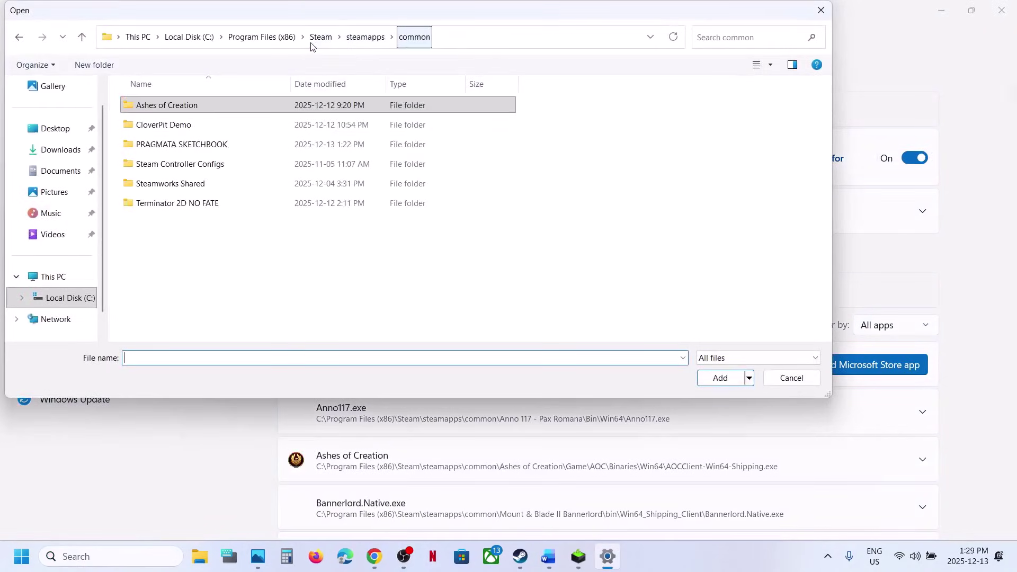
double_click(182, 144)
double_click(178, 183)
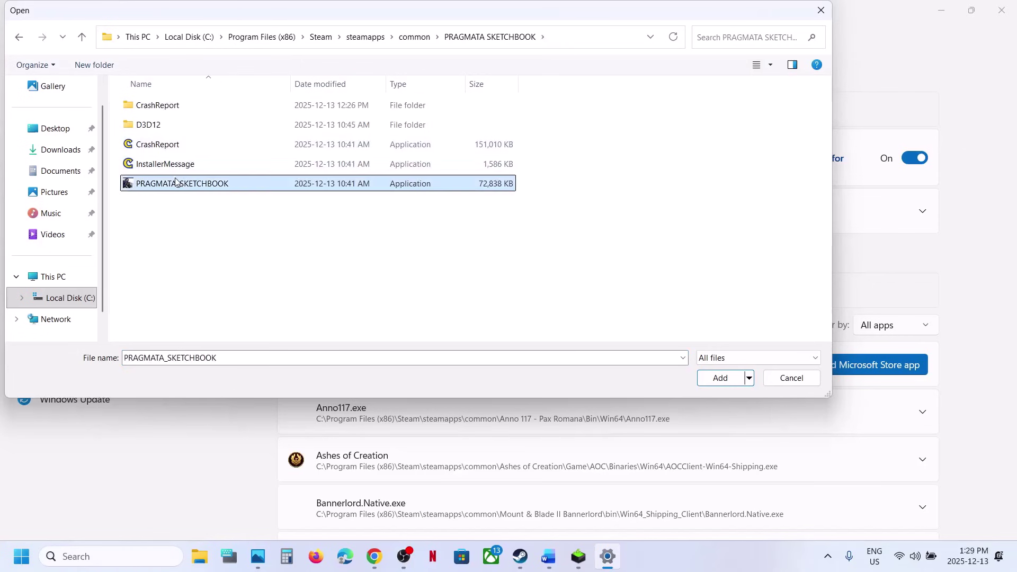
Step: Set the GPU preference of PRAGMATA SKETCHBOOK to High Performance (NVIDIA GeForce RTX 3050 Laptop GPU) and close Settings
scroll(484, 388, "down", 10)
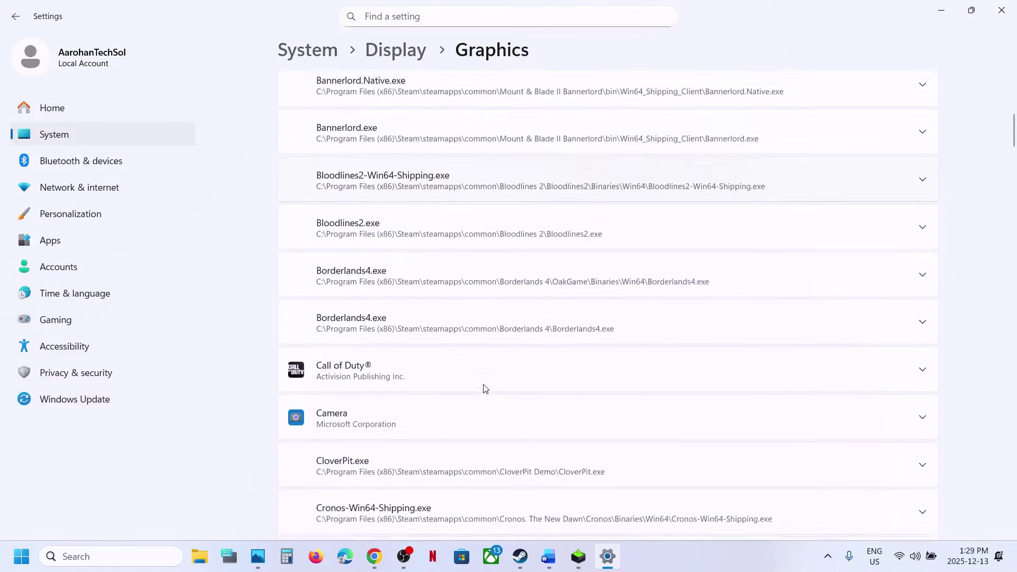
scroll(484, 388, "down", 17)
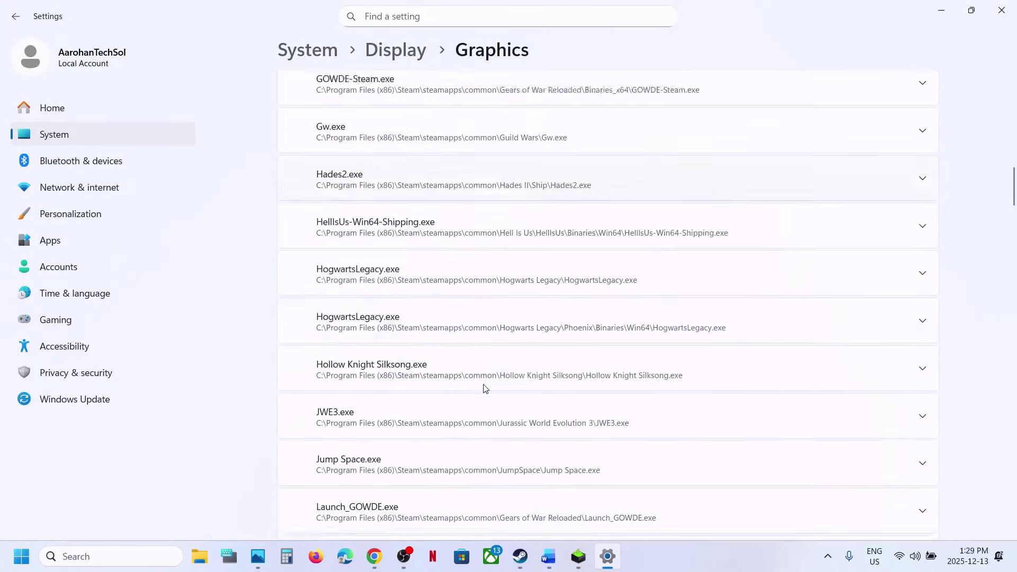
scroll(483, 388, "down", 12)
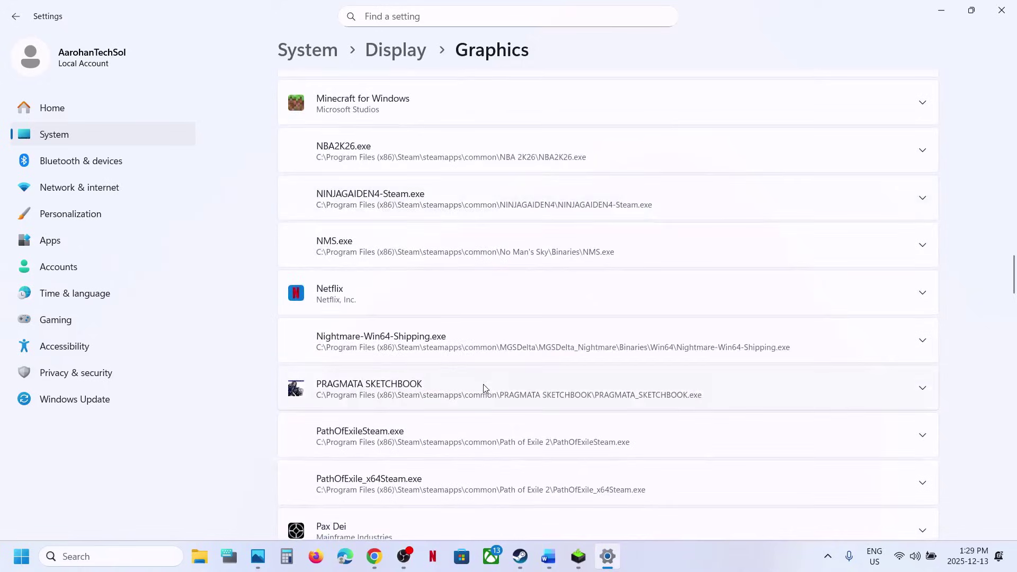
left_click(404, 286)
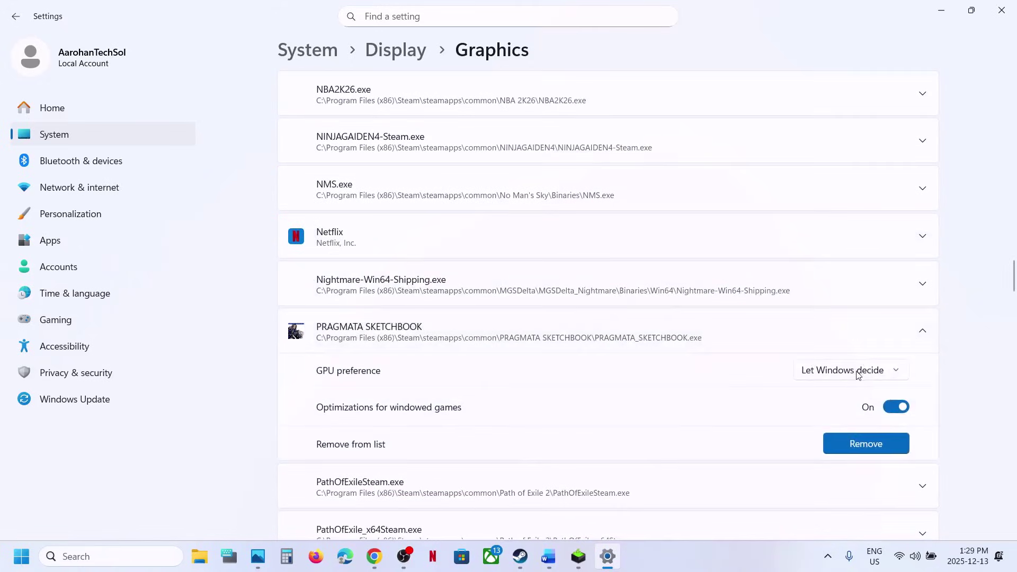
left_click(847, 379)
left_click(850, 418)
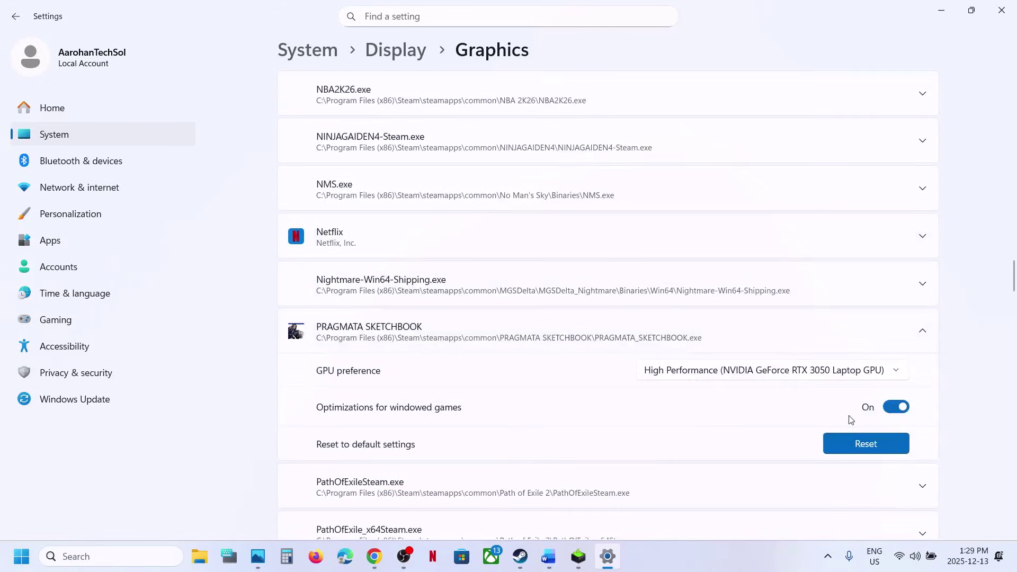
left_click(1006, 13)
Step: Highlight Step 11's advice for desktop users about the HDMI/DP cable and continue to Step 12 in the Word document
left_click(774, 296)
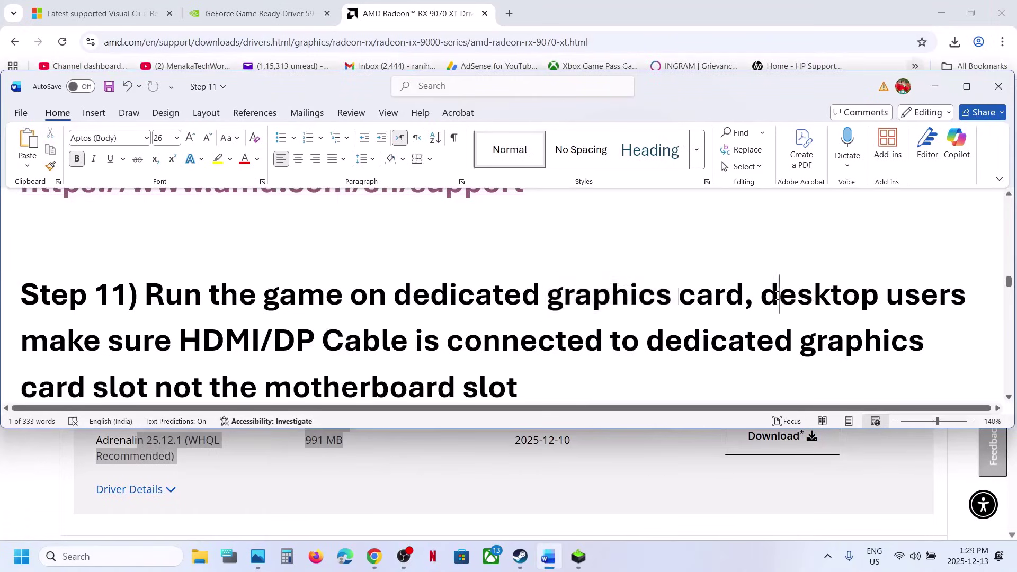
scroll(779, 280, "down", 1)
left_click_drag(763, 271, 506, 364)
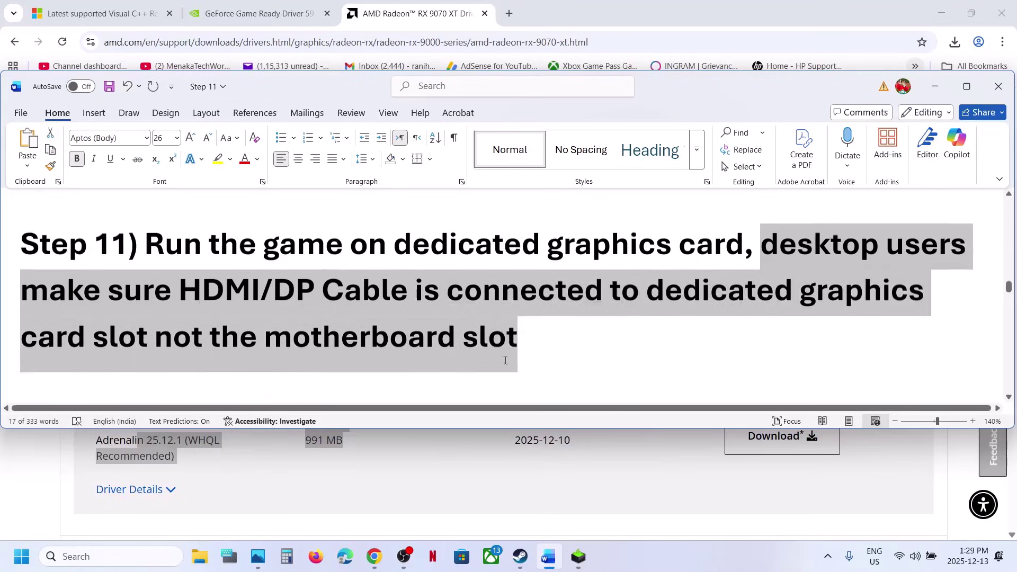
scroll(505, 359, "down", 3)
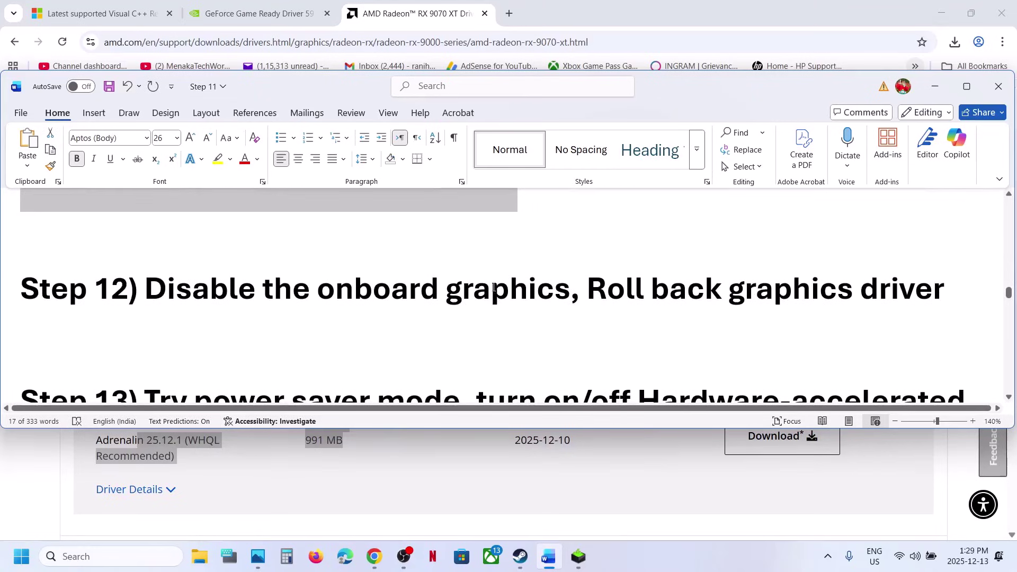
Step: Open Device Manager, expand Display adapters and bring up the available actions for Intel(R) Iris(R) Xe Graphics, including Disable device
right_click(15, 567)
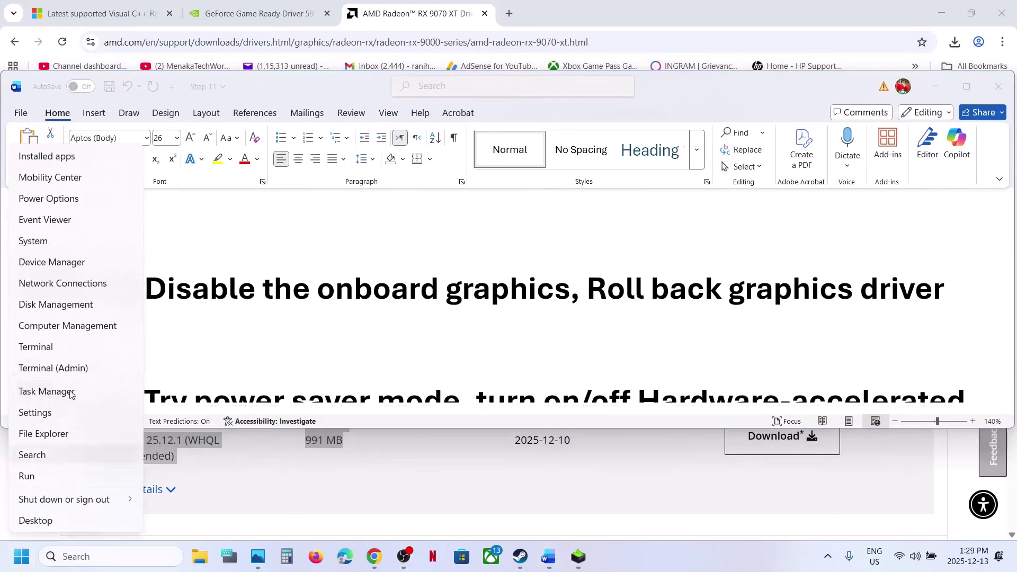
left_click(53, 263)
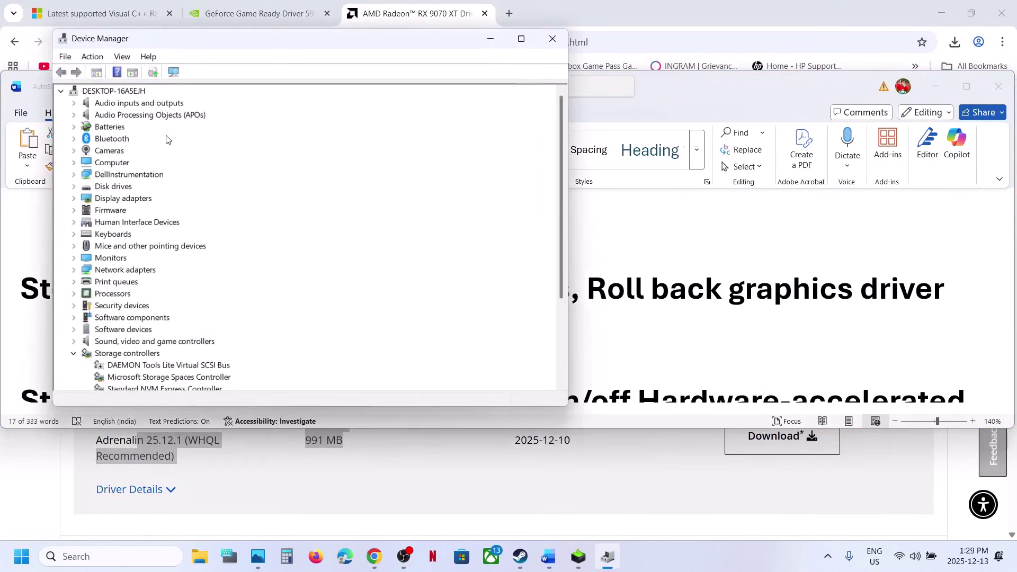
left_click(74, 198)
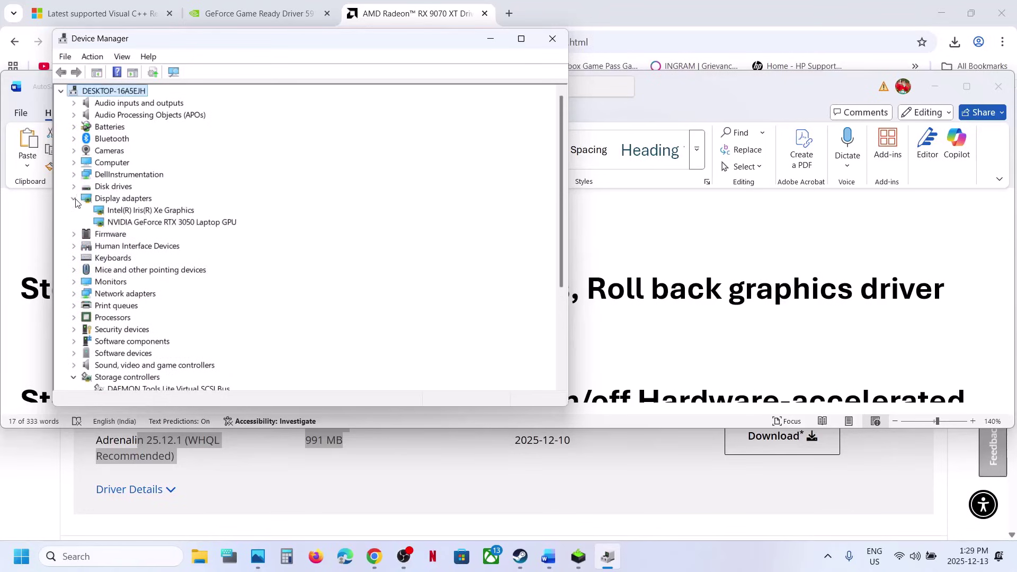
left_click(132, 210)
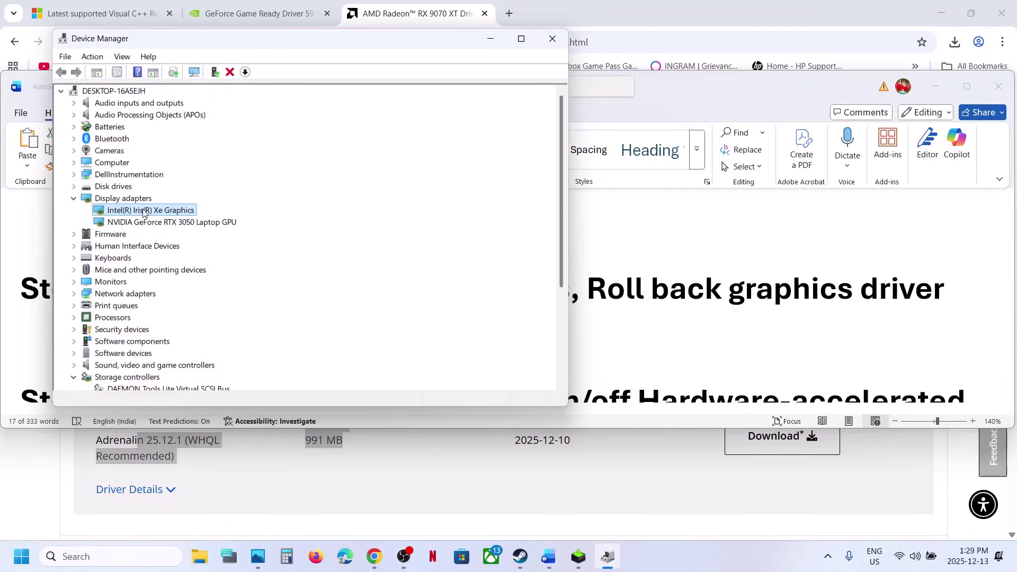
left_click(144, 222)
left_click(139, 212)
right_click(139, 212)
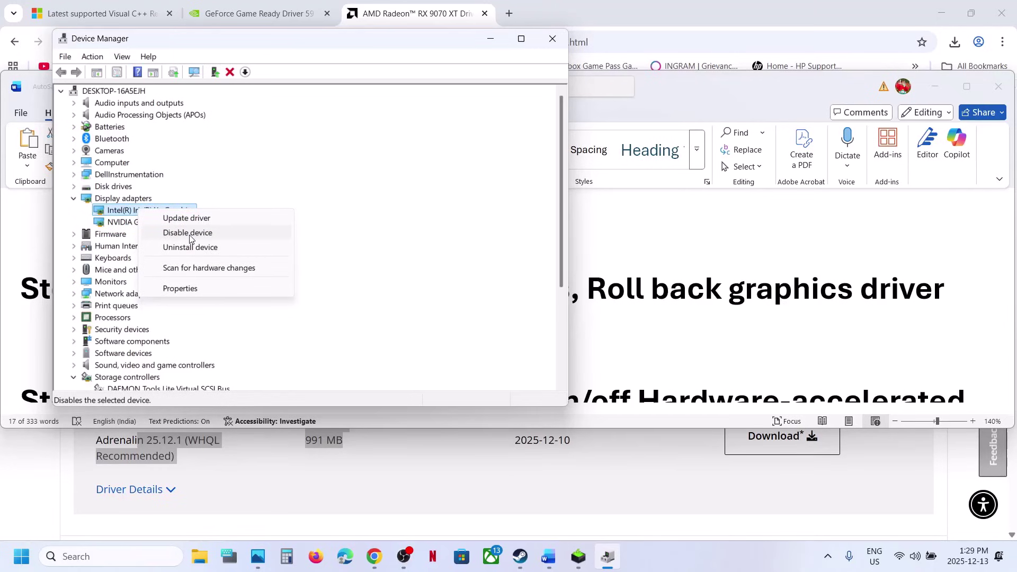
Step: Check the demo's page in Steam, review the Intel adapter's actions again without choosing any, and close Device Manager
left_click(521, 557)
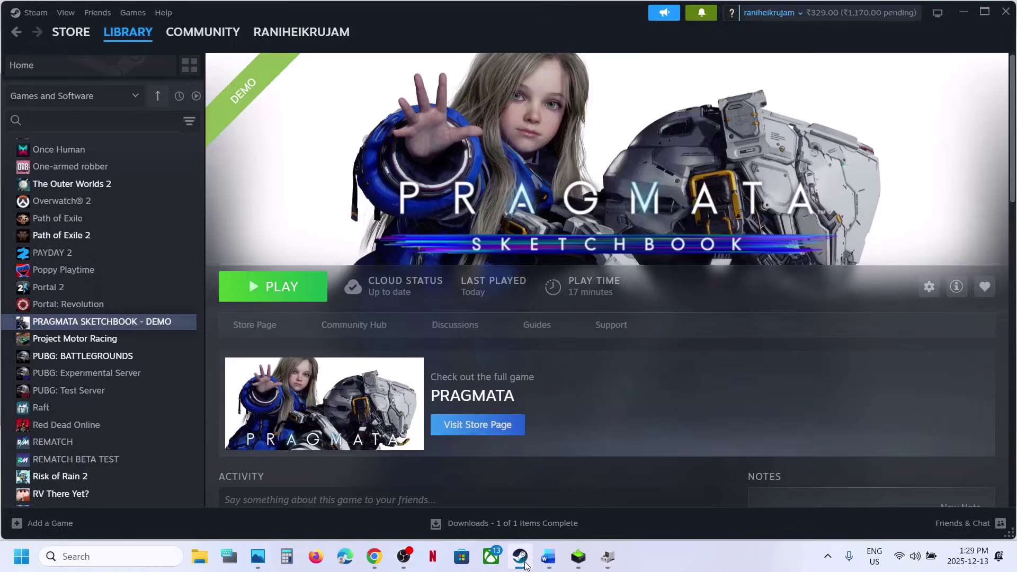
left_click(521, 557)
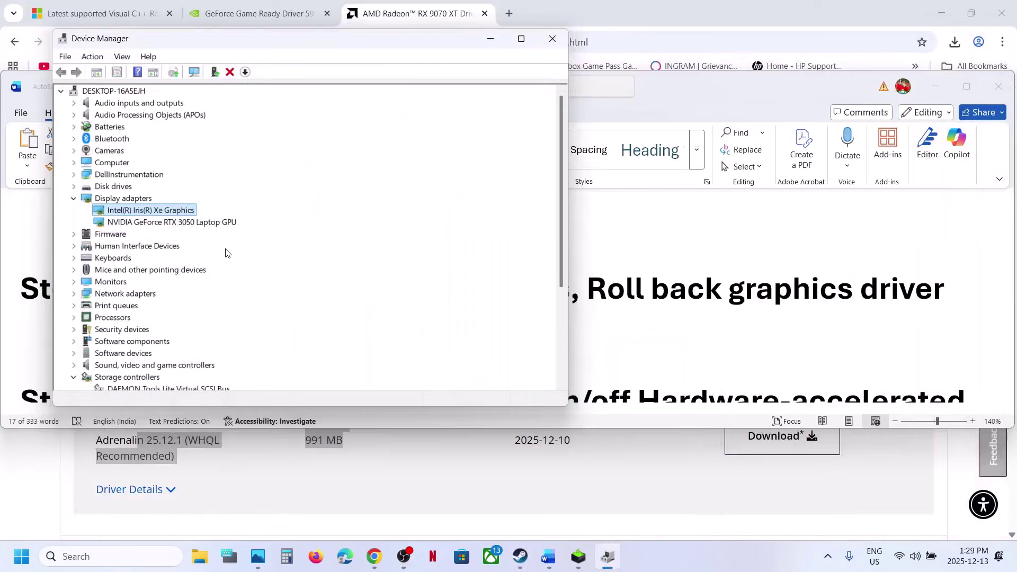
right_click(166, 212)
left_click(326, 212)
left_click(553, 38)
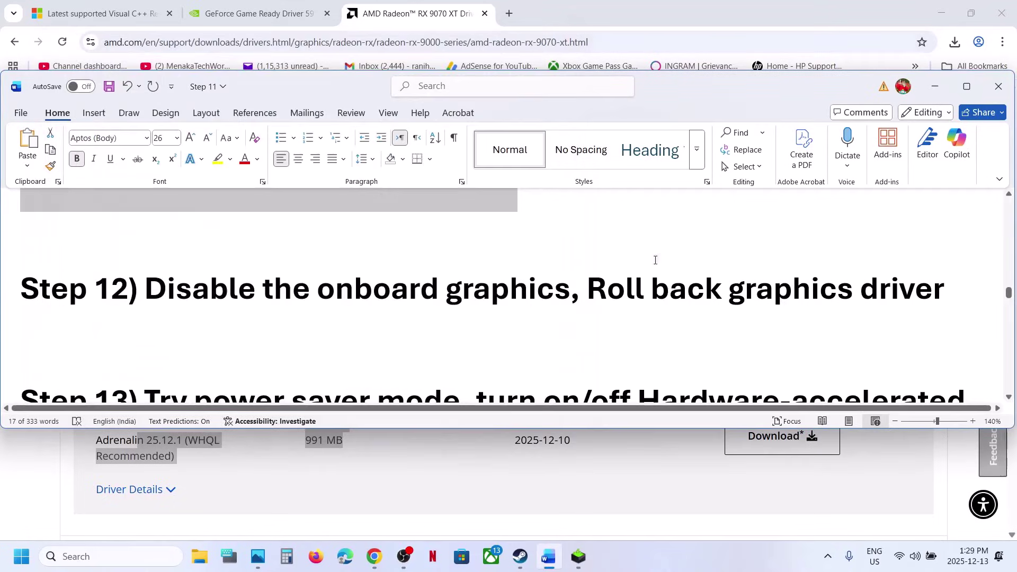
Step: Highlight "Roll back graphics driver" in Step 12 of the Word document and return to NVIDIA's driver results page in Chrome
left_click_drag(587, 287, 943, 311)
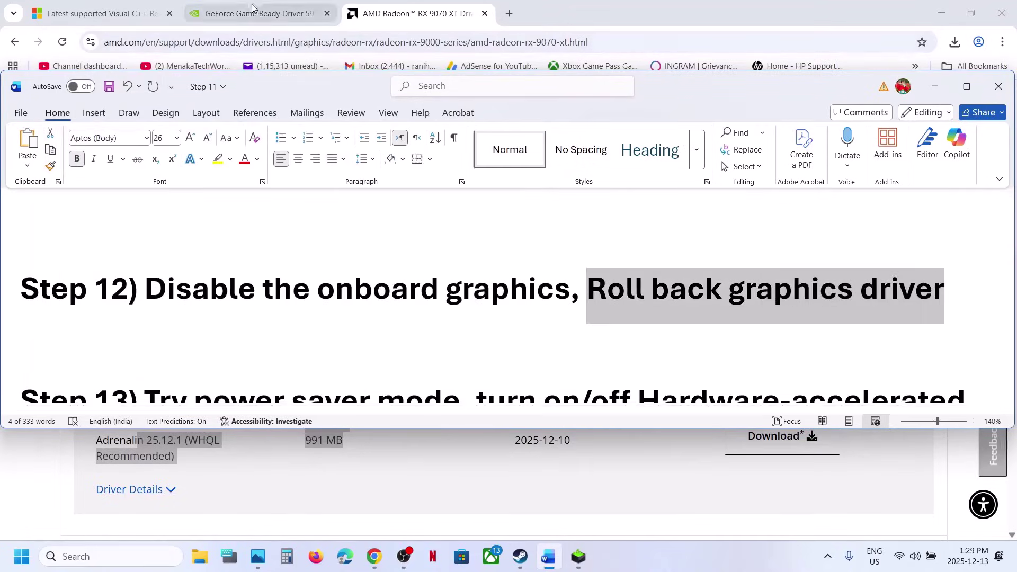
left_click(233, 13)
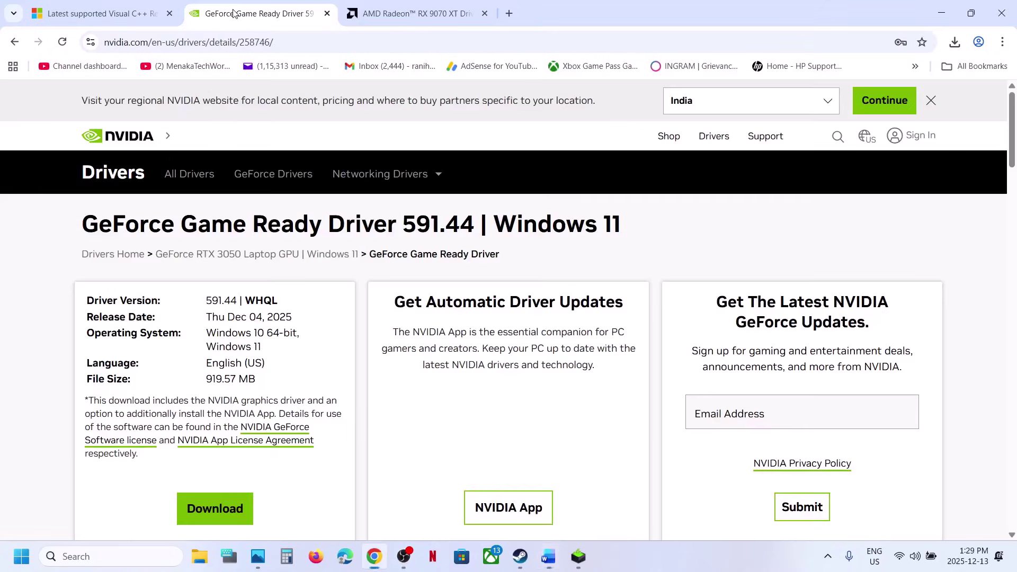
left_click(14, 42)
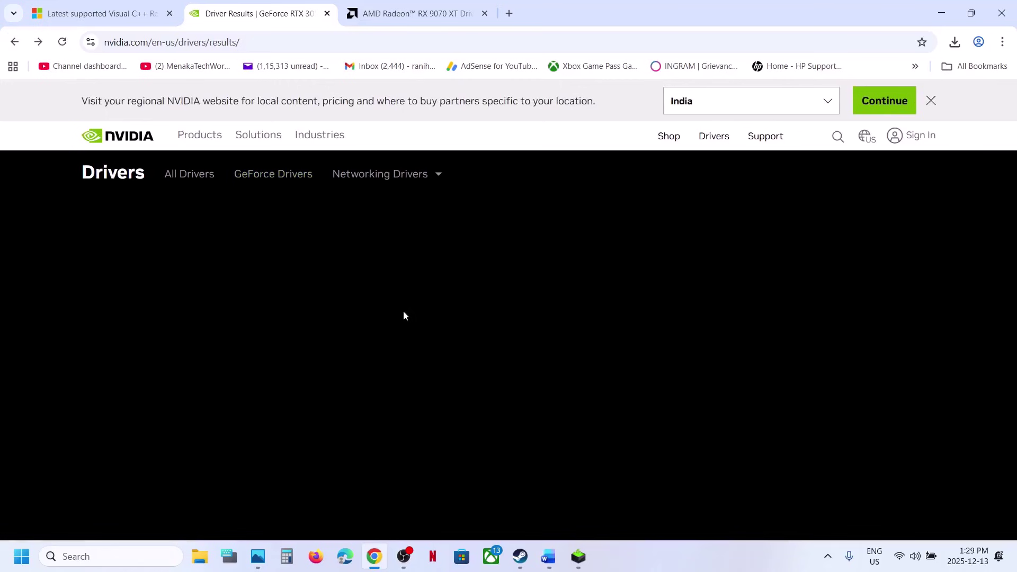
Step: Expand the older driver versions in NVIDIA's results and review the Perform a clean installation option in the NVIDIA Installer
scroll(221, 449, "down", 5)
scroll(221, 450, "down", 1)
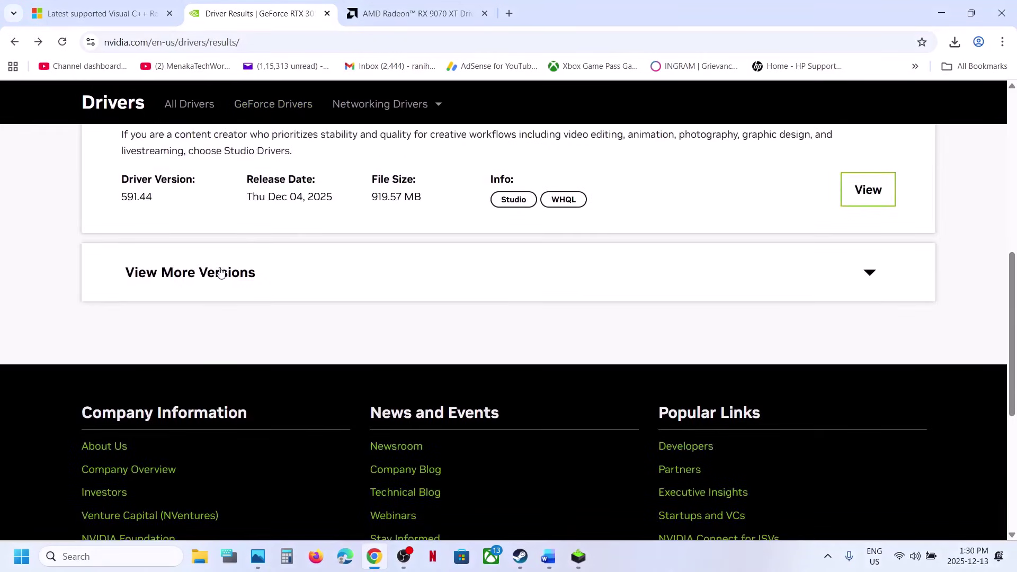
left_click(181, 283)
scroll(195, 285, "down", 2)
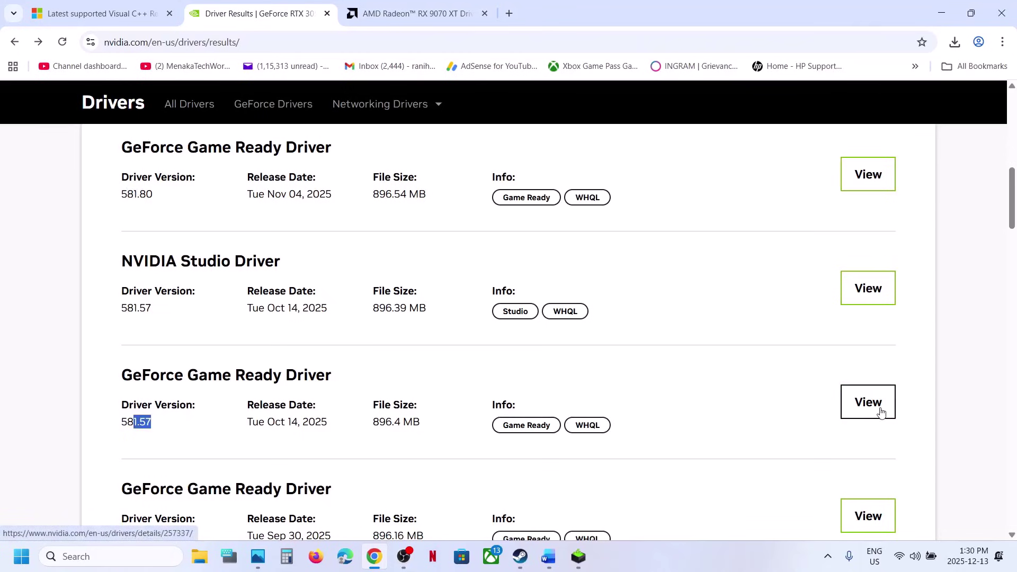
left_click(578, 556)
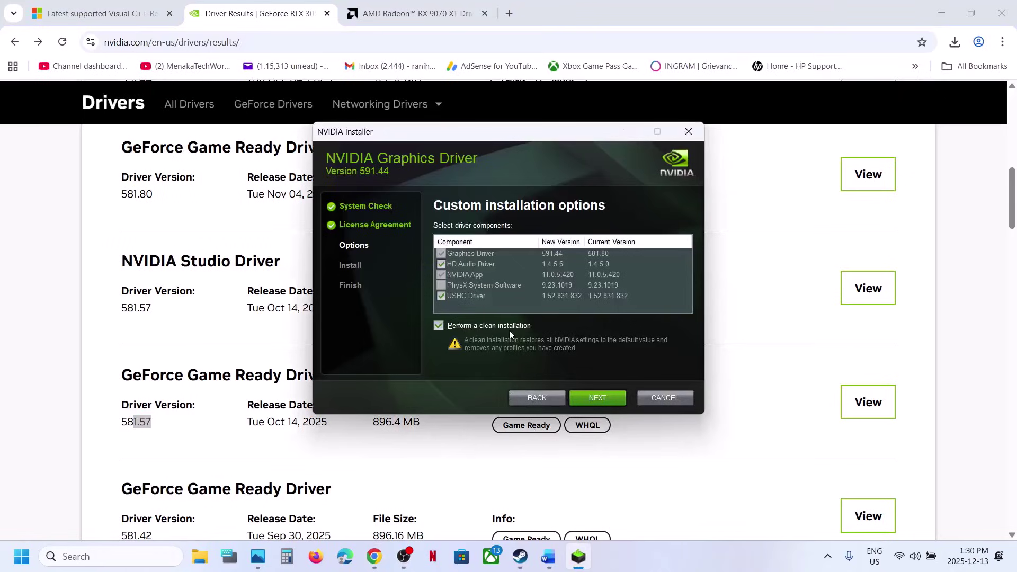
left_click(410, 452)
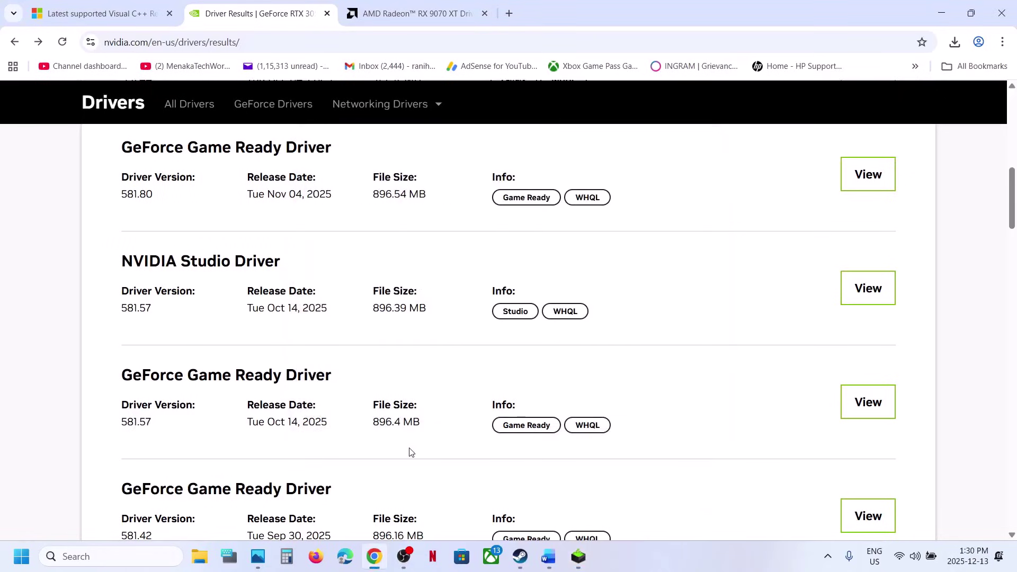
Step: Open the previous driver versions for the AMD Radeon RX 9070 XT and expand the Windows 11 - 64-Bit Edition list
left_click(393, 3)
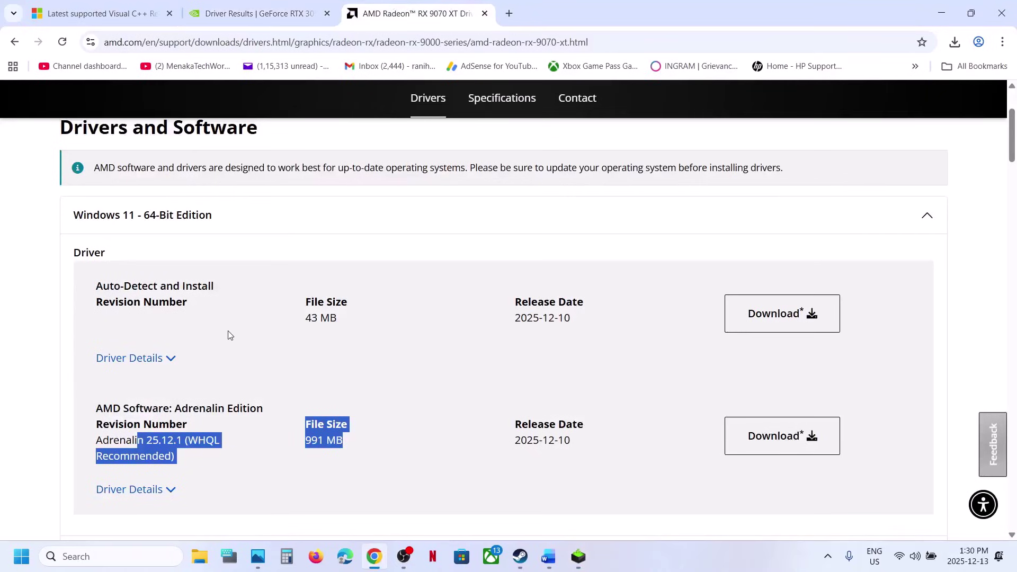
scroll(229, 335, "down", 4)
scroll(228, 332, "down", 3)
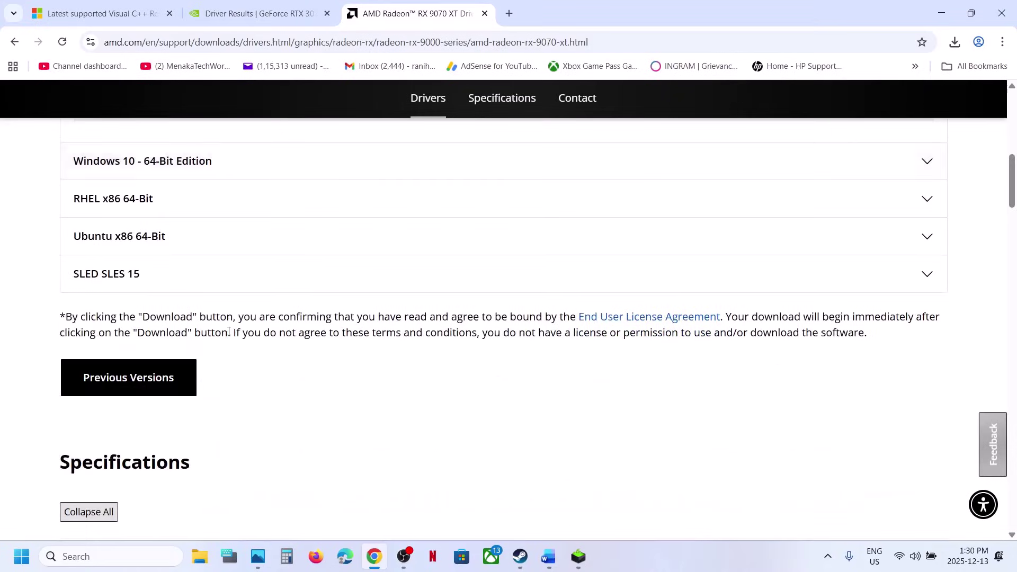
left_click(136, 379)
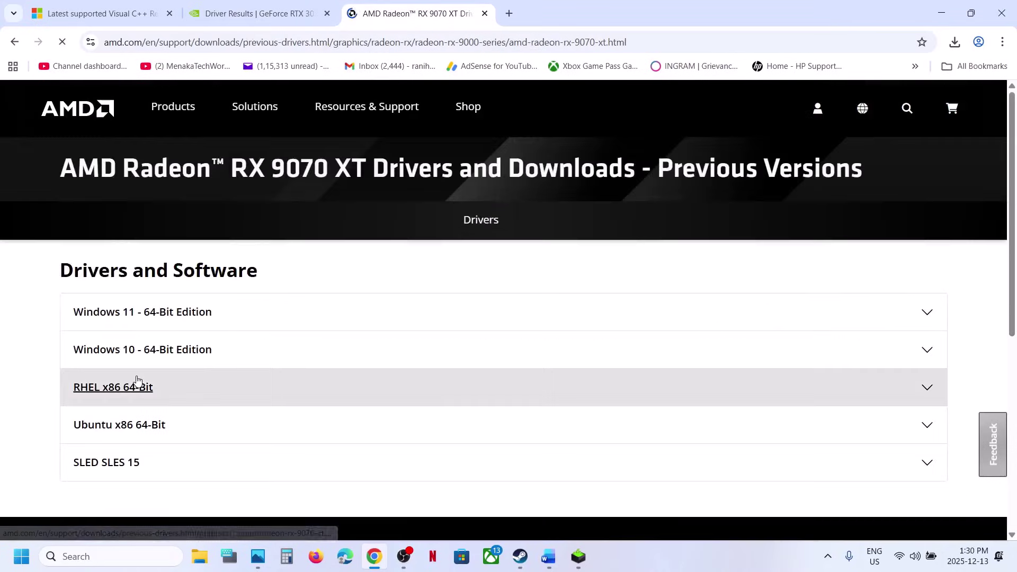
left_click(143, 313)
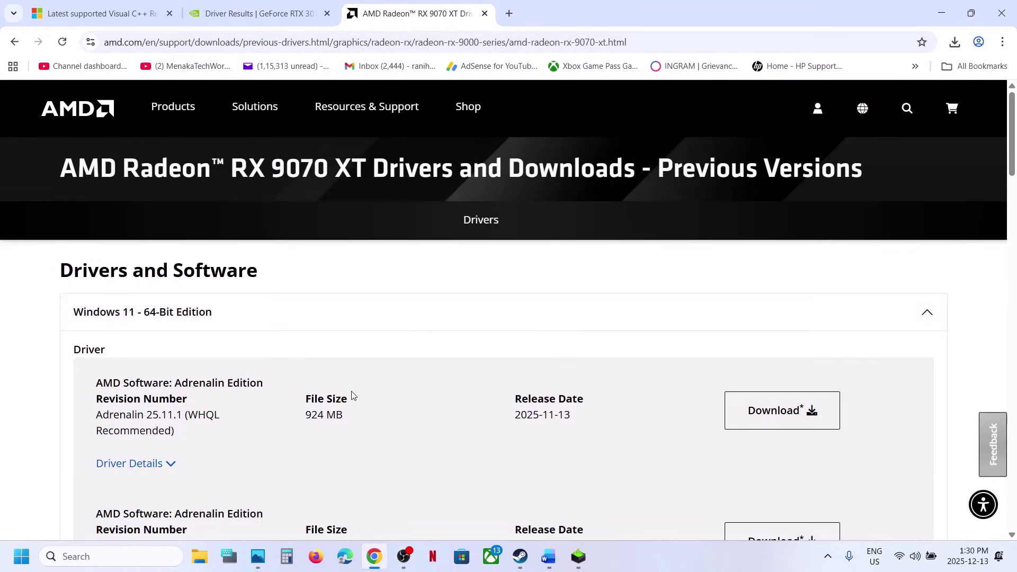